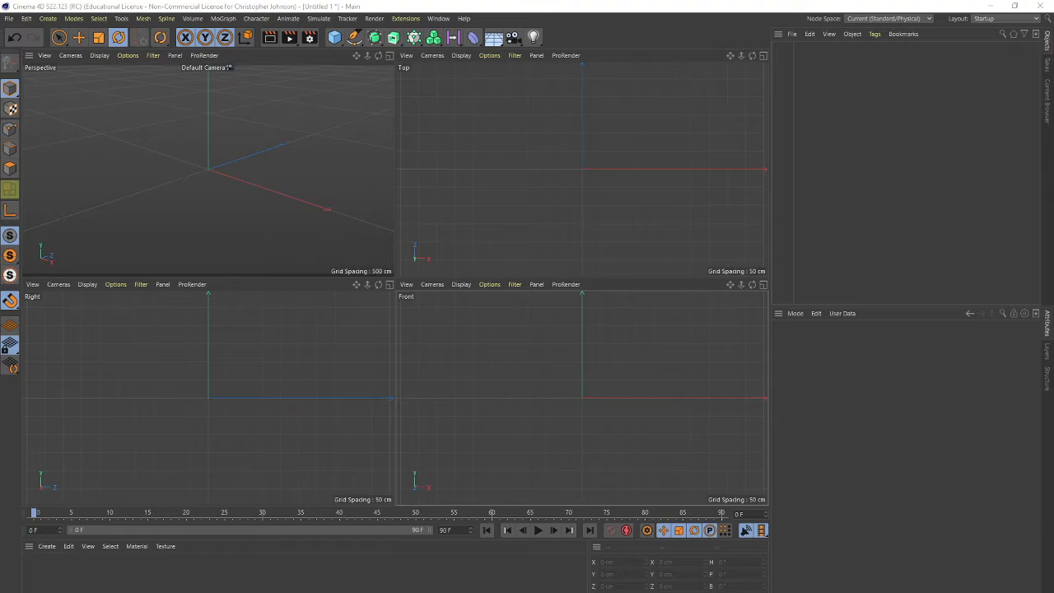
# Step: View the sugar skull reference images in the browser window, and move that window back out of the workspace
pyautogui.moveTo(1053, 25); pyautogui.dragTo(561, 71)
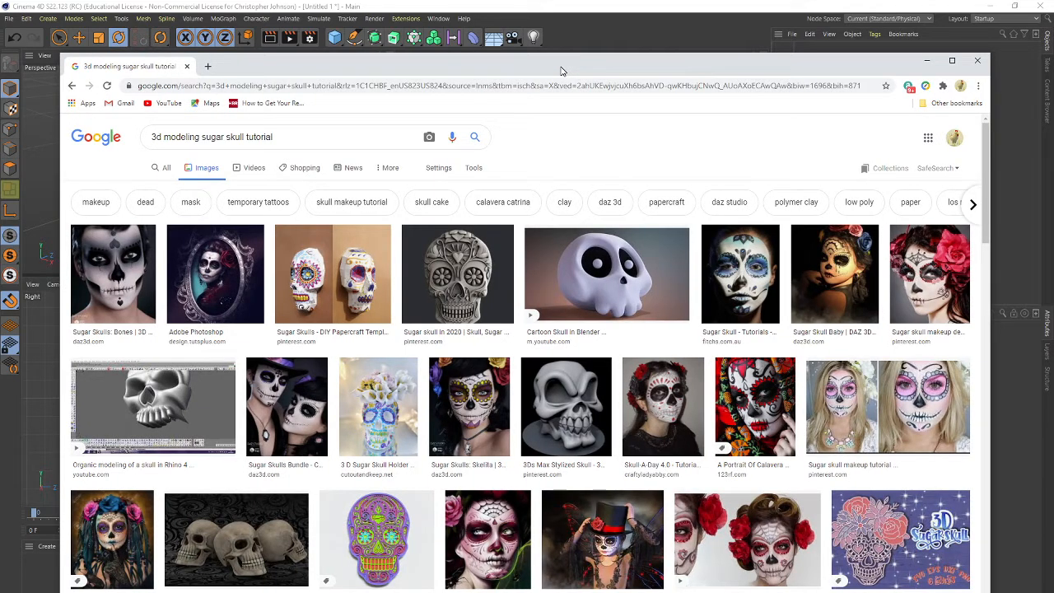
pyautogui.moveTo(561, 71); pyautogui.dragTo(558, 57)
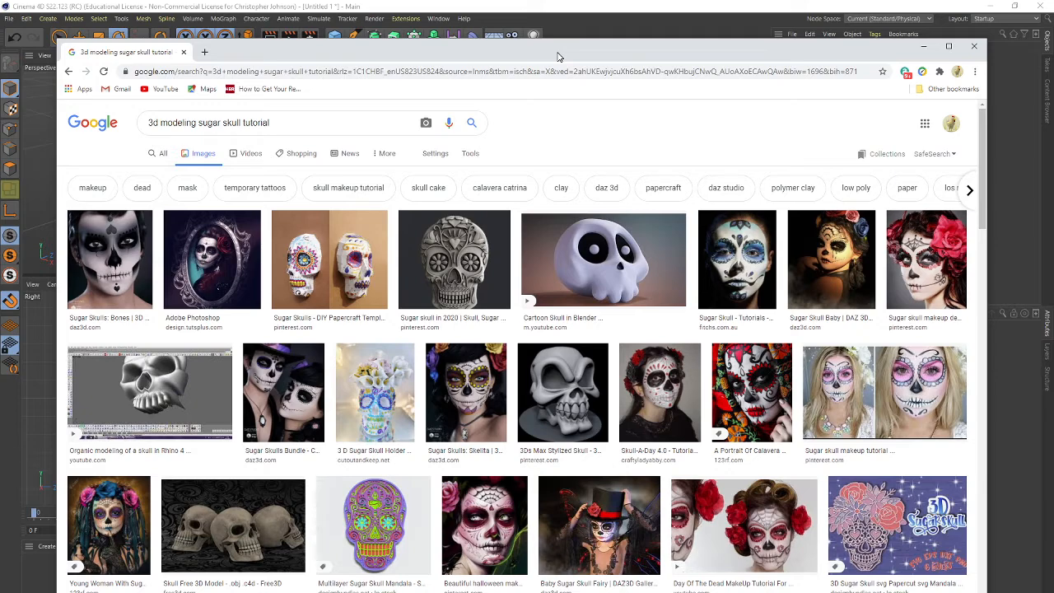
pyautogui.moveTo(557, 57); pyautogui.dragTo(1053, 124)
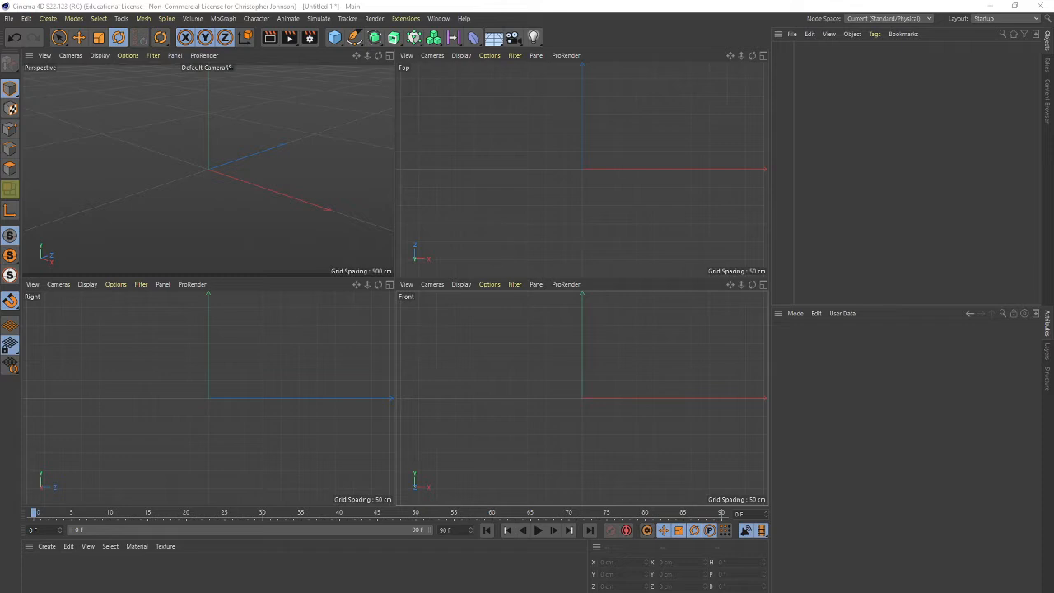
# Step: Add a capsule primitive and display the perspective view shaded with its wireframe lines
pyautogui.click(339, 43)
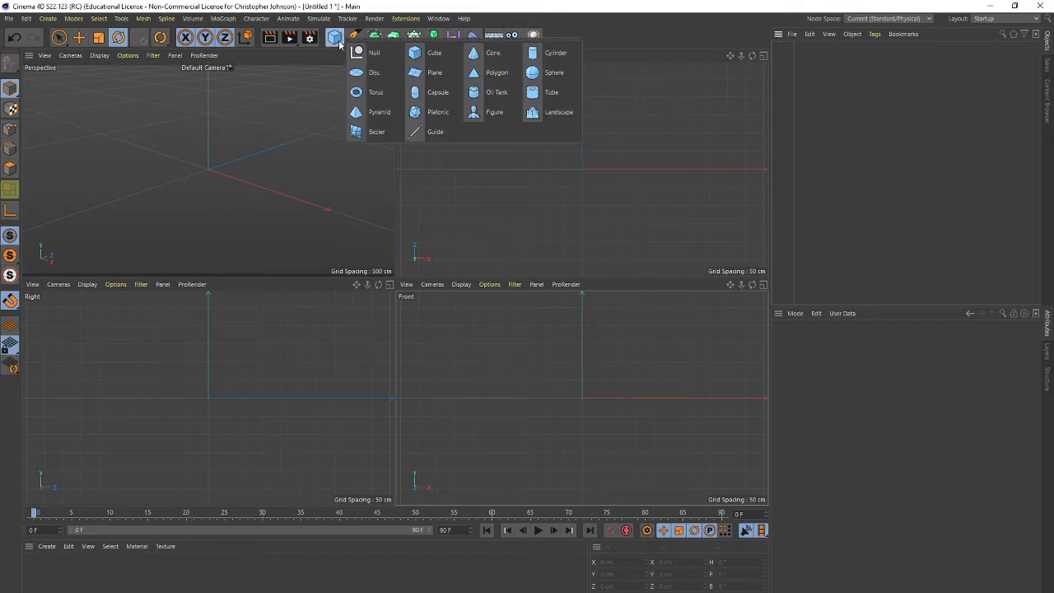
pyautogui.click(433, 97)
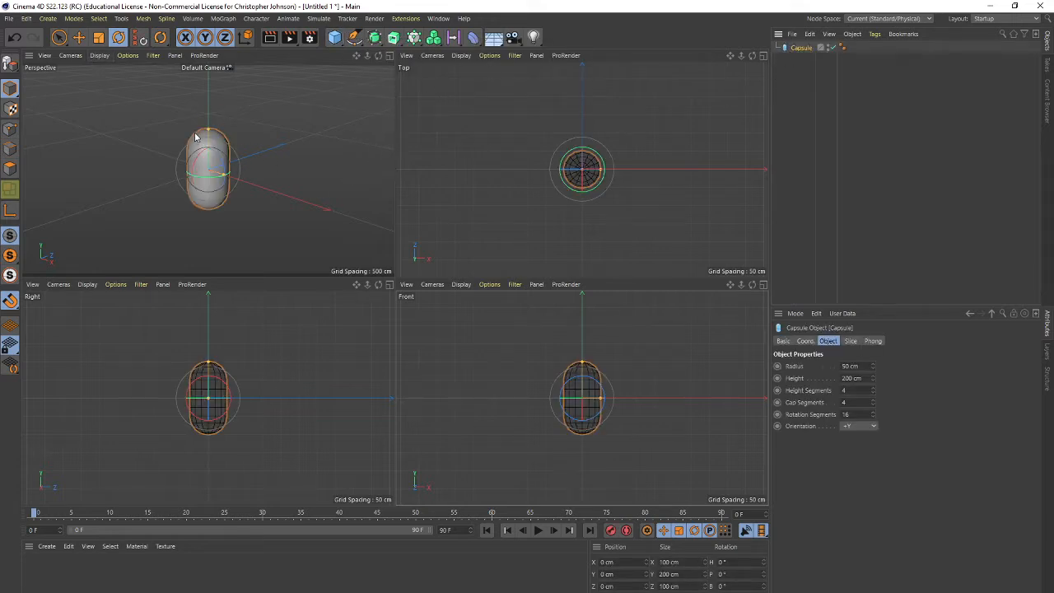
pyautogui.click(93, 57)
pyautogui.click(103, 85)
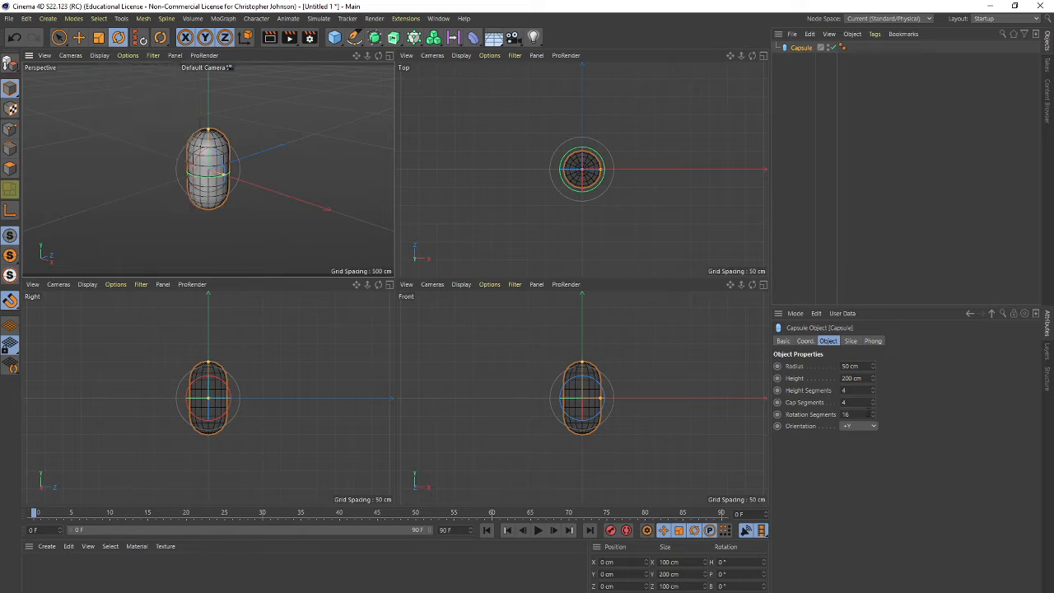
# Step: Set the capsule's rotation segments to 20 and enlarge the perspective view to fill the workspace
pyautogui.click(874, 414)
pyautogui.click(873, 414)
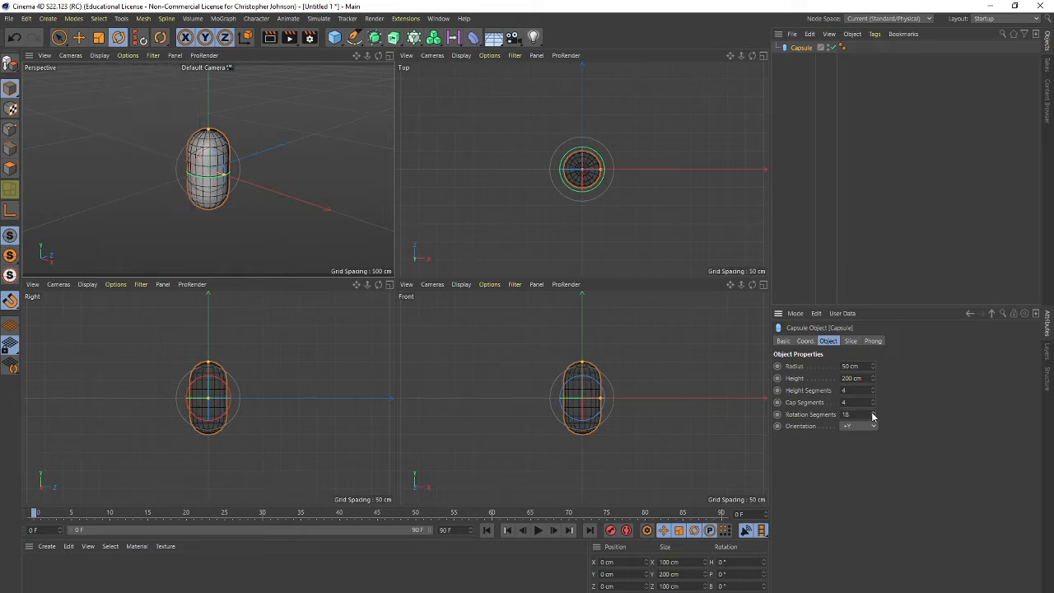
pyautogui.click(873, 414)
pyautogui.click(872, 414)
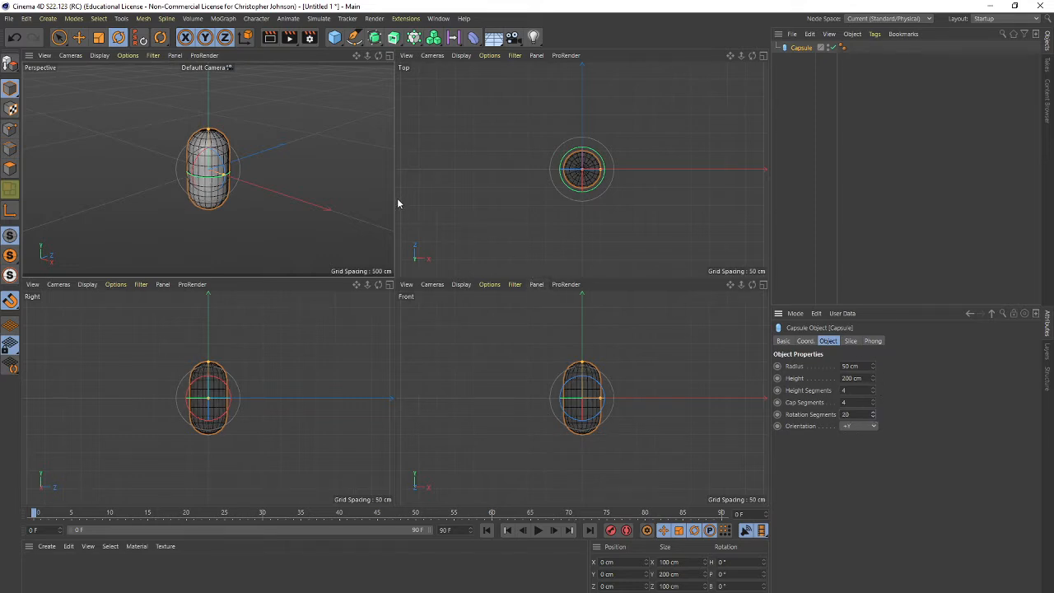
pyautogui.press('F1')
pyautogui.scroll(4, 472, 247)
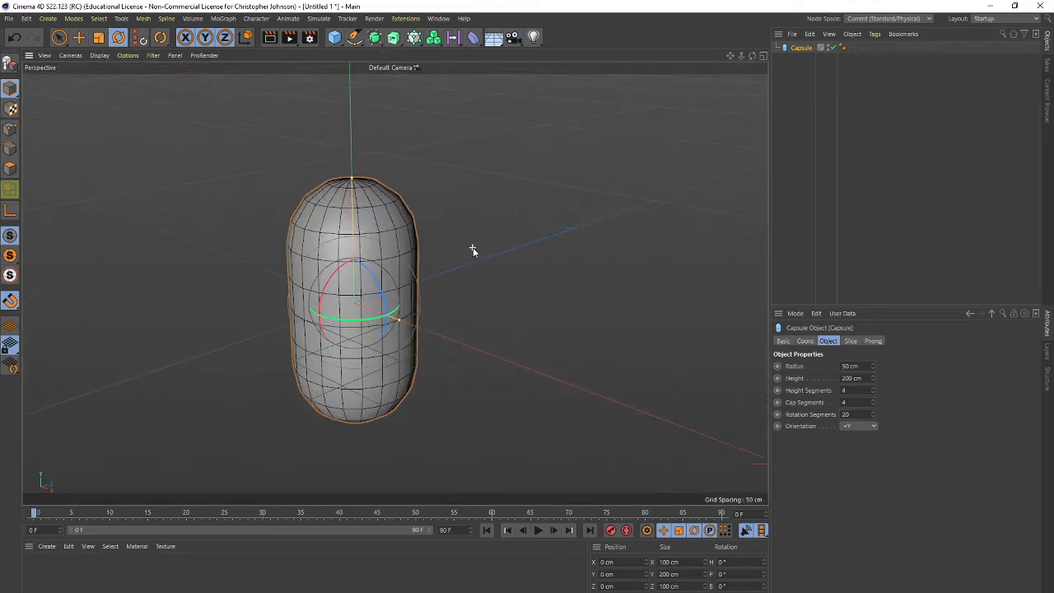
# Step: Add a cube, scale it uniformly to about 106 cm and lower it to about -13 cm in Y
pyautogui.click(335, 37)
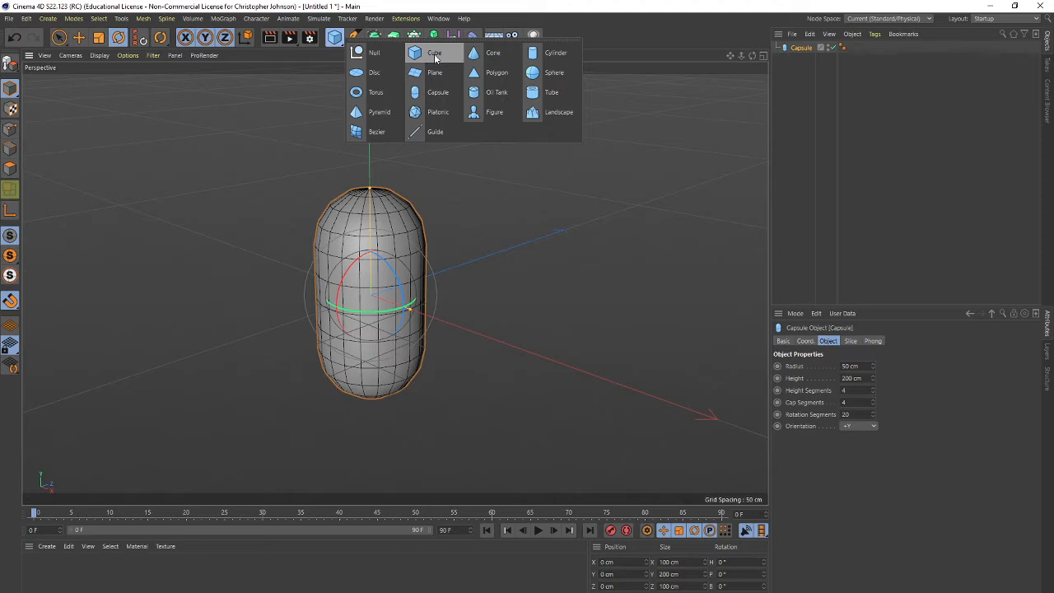
pyautogui.click(434, 54)
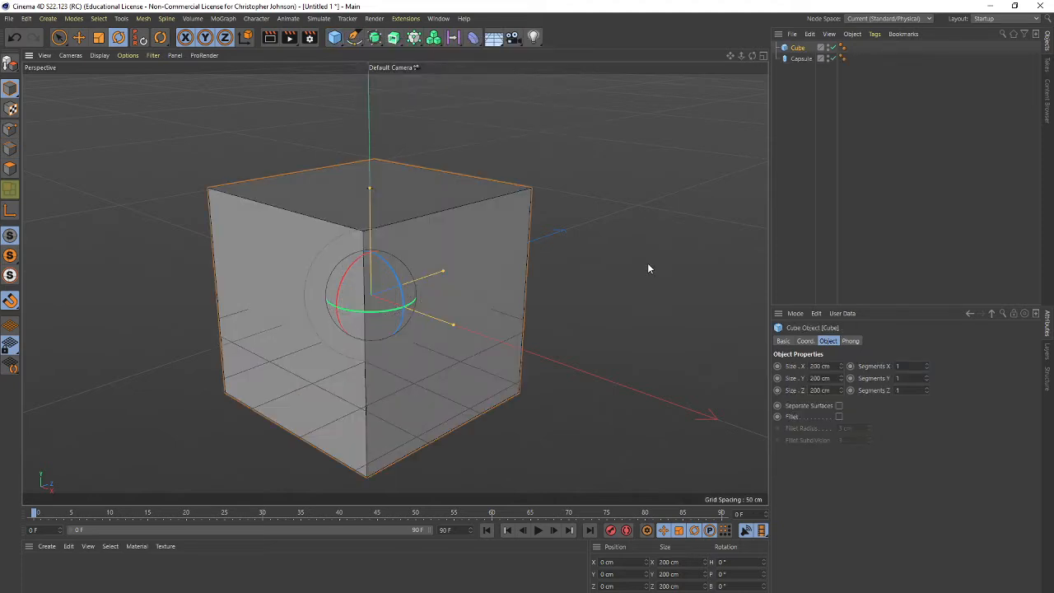
pyautogui.press('t')
pyautogui.moveTo(650, 266); pyautogui.dragTo(505, 315)
pyautogui.press('e')
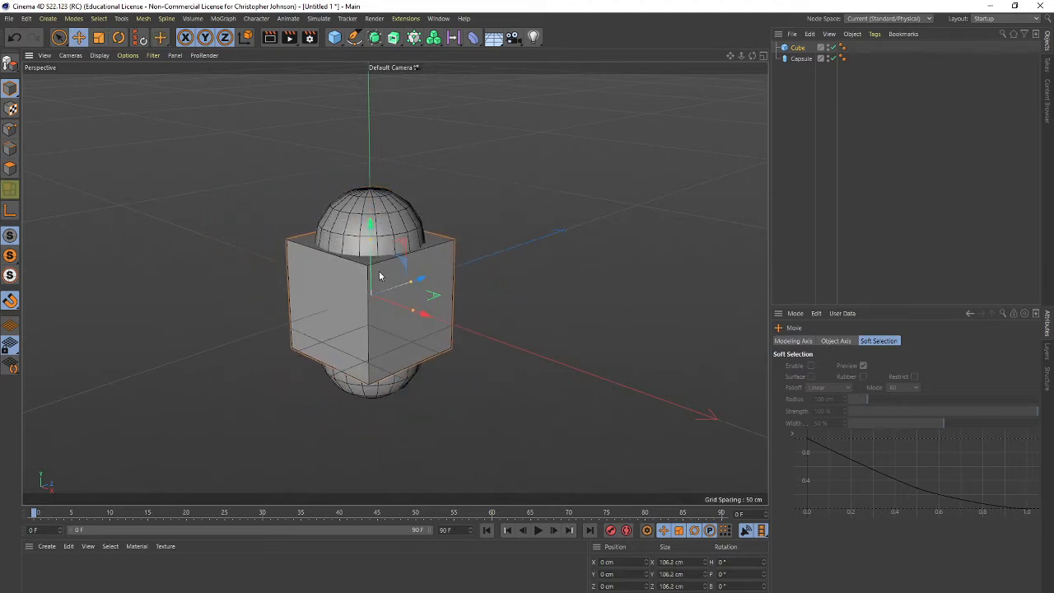
pyautogui.moveTo(380, 276); pyautogui.dragTo(380, 234)
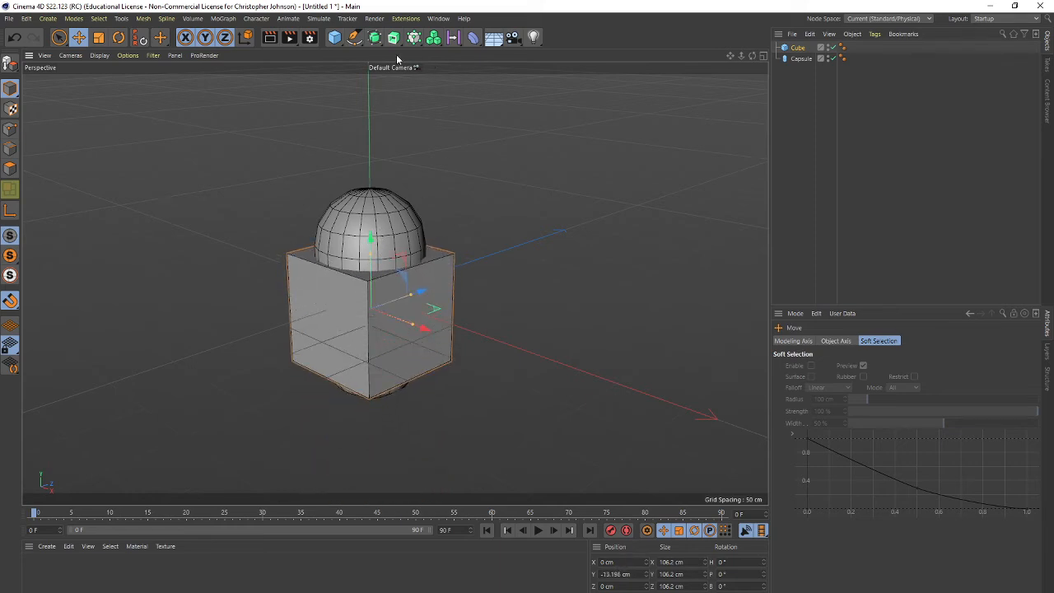
# Step: Add a Boole object, nest the cube and capsule under it, and place the capsule above the cube in its hierarchy
pyautogui.click(374, 37)
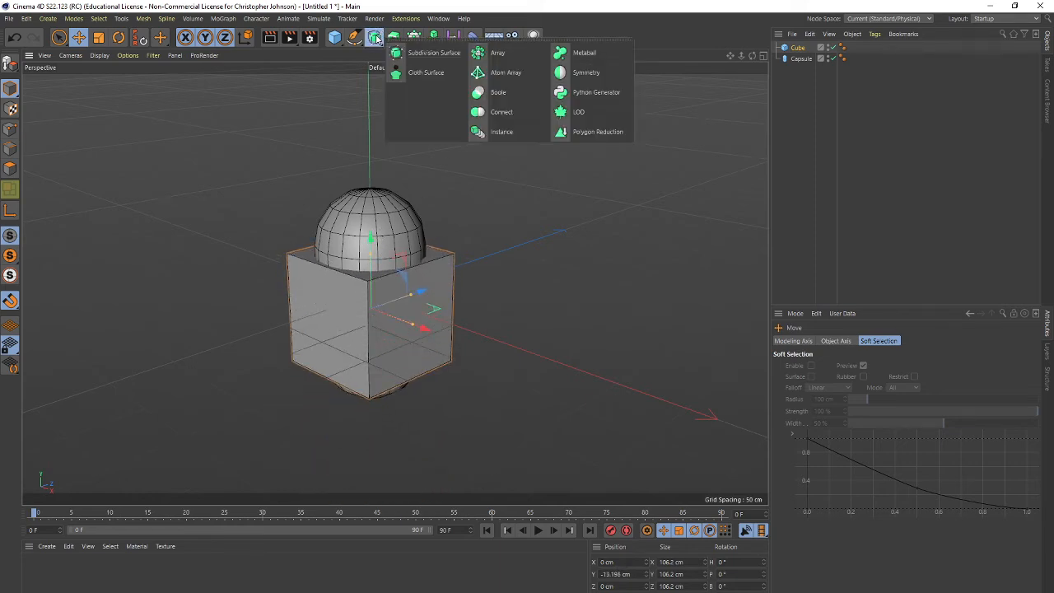
pyautogui.click(508, 97)
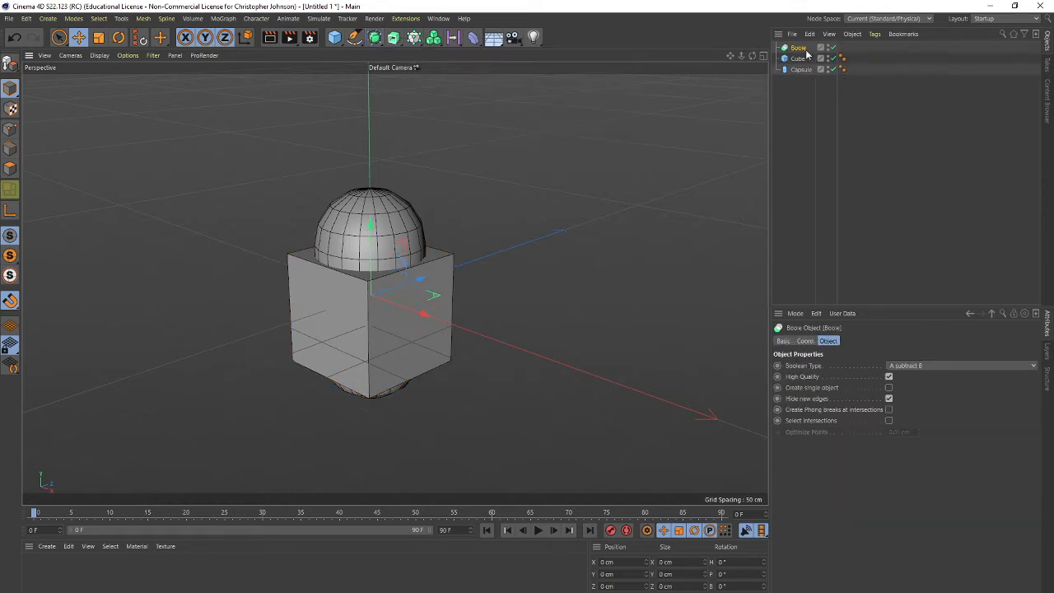
pyautogui.moveTo(802, 100); pyautogui.dragTo(799, 51)
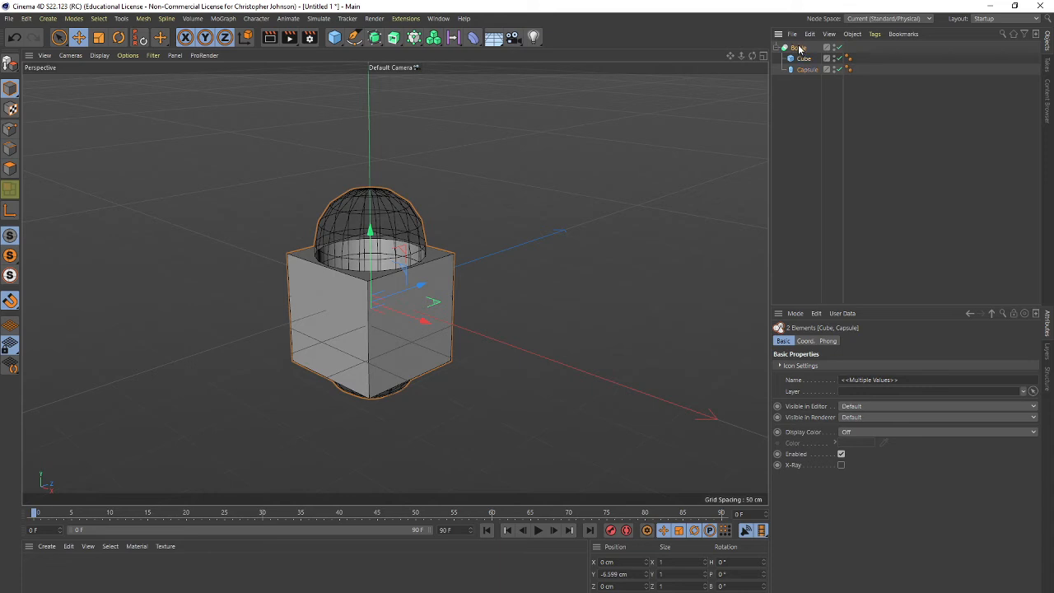
pyautogui.click(799, 48)
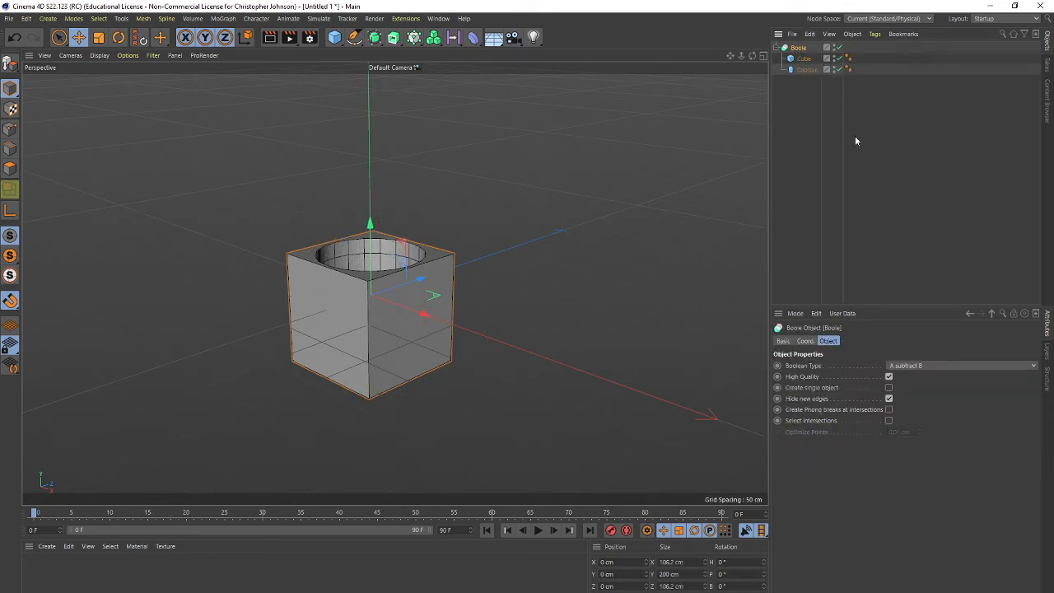
pyautogui.moveTo(804, 69); pyautogui.dragTo(799, 55)
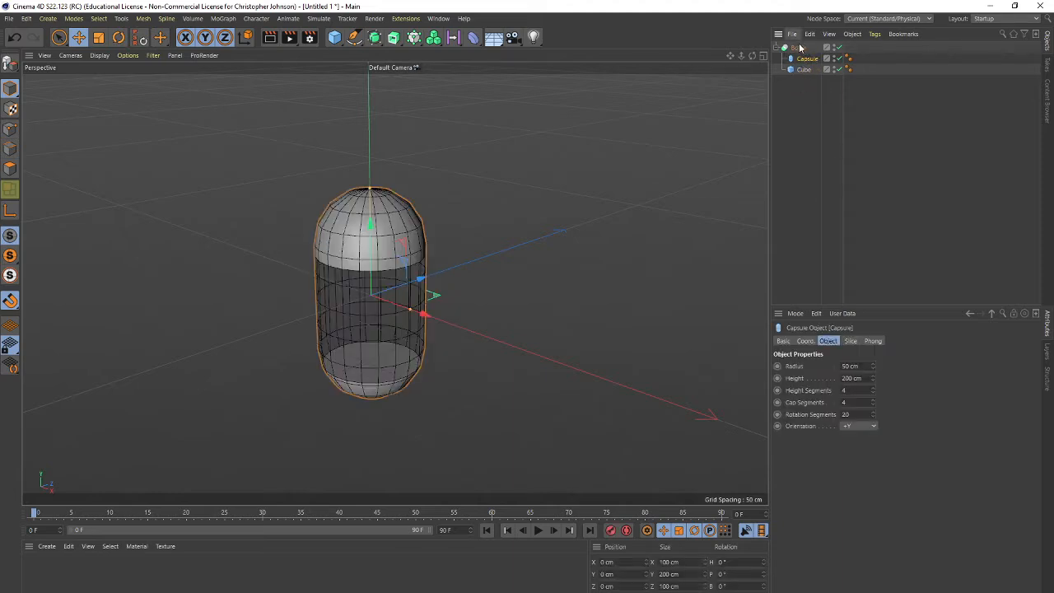
# Step: Try the Boole types A union B, A subtract B, A intersect B and A without B, and set it back to A subtract B
pyautogui.click(799, 48)
pyautogui.click(920, 364)
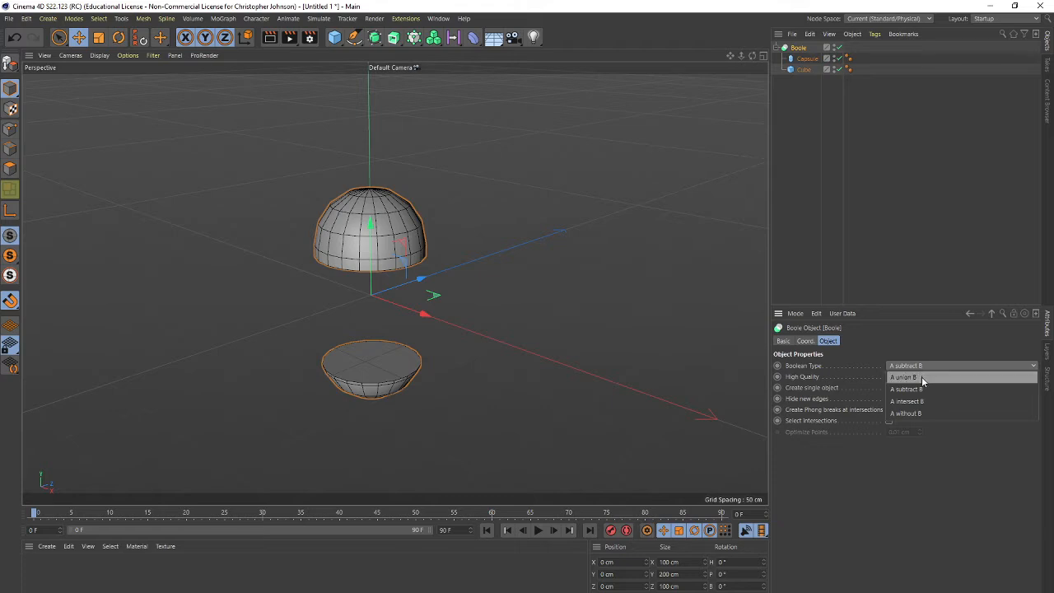
pyautogui.click(921, 377)
pyautogui.click(921, 364)
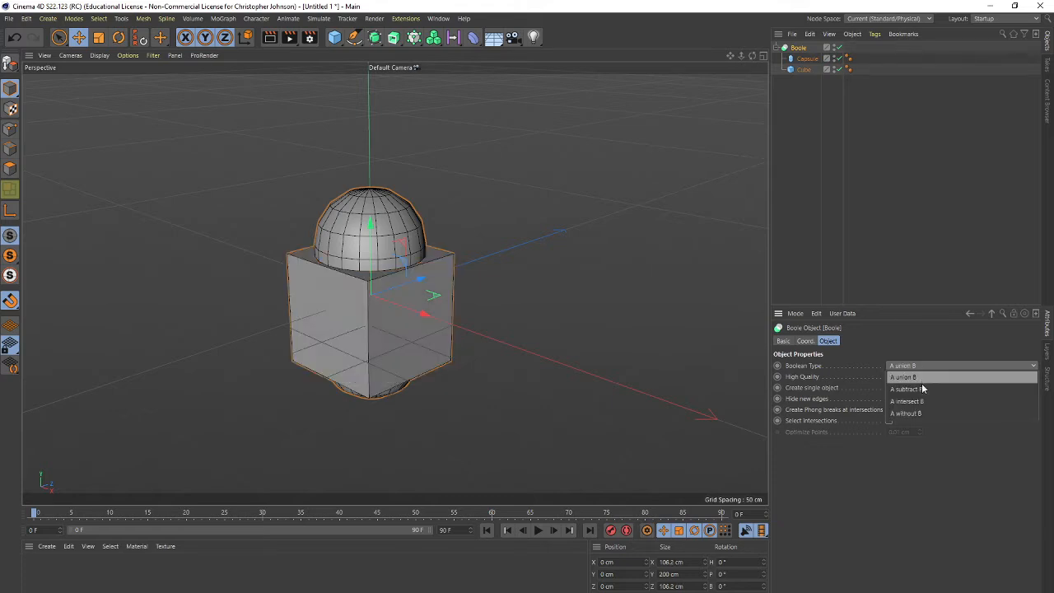
pyautogui.click(921, 391)
pyautogui.click(918, 366)
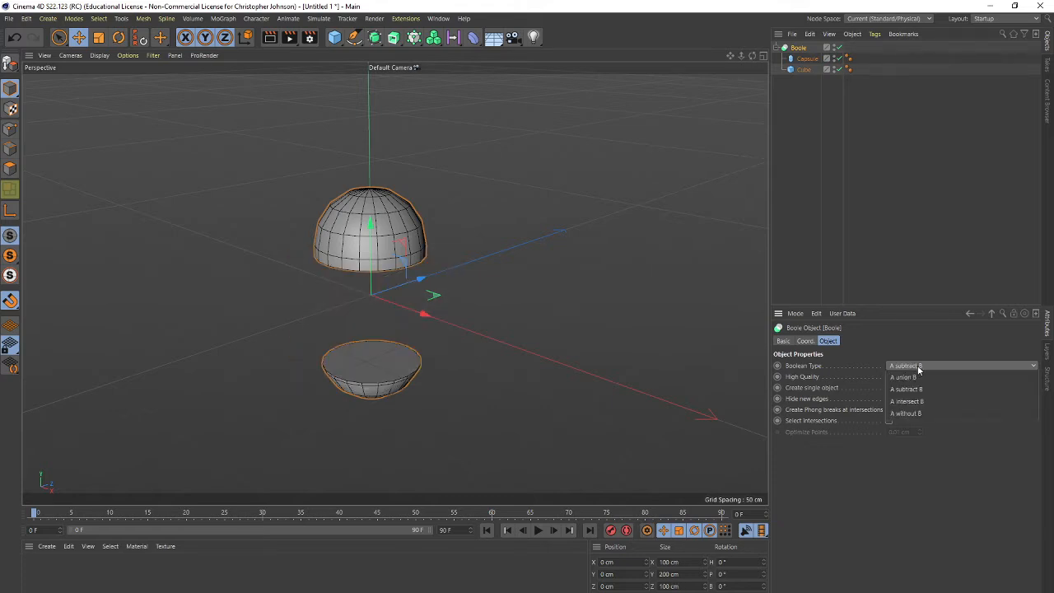
pyautogui.click(918, 401)
pyautogui.click(914, 368)
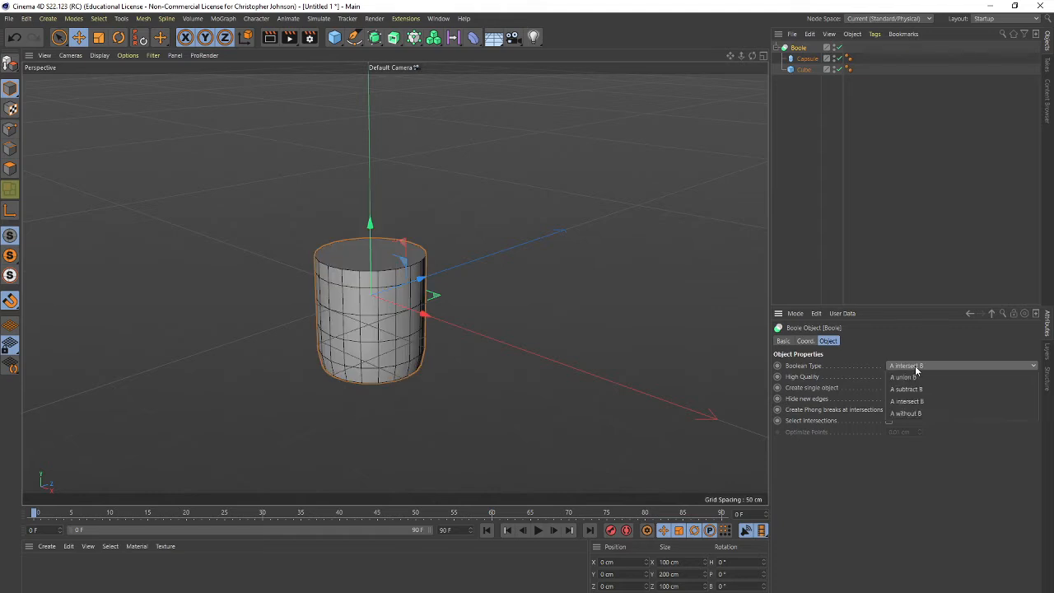
pyautogui.click(918, 413)
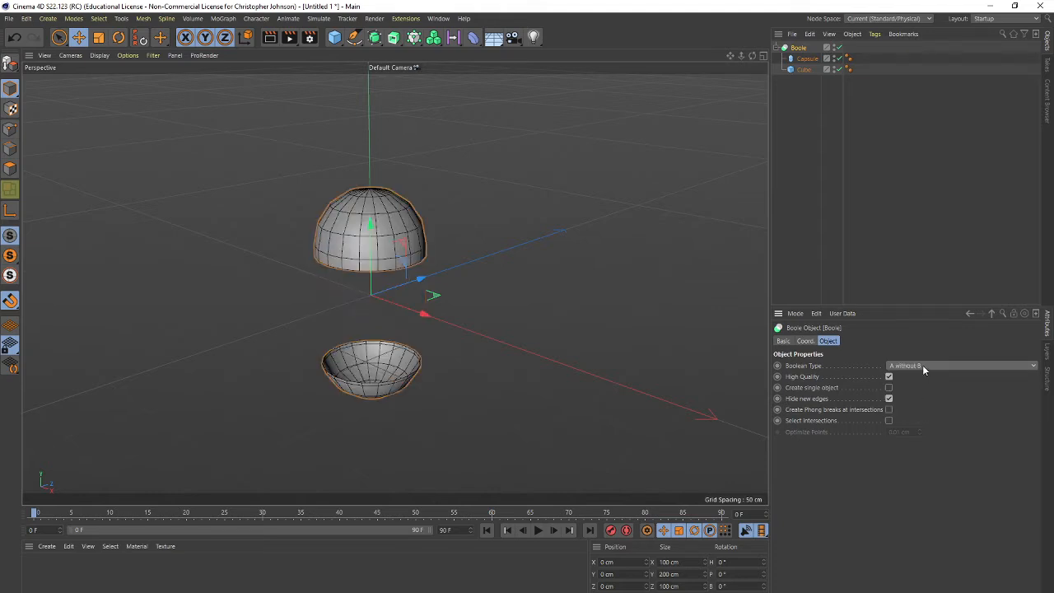
pyautogui.click(922, 364)
pyautogui.click(920, 388)
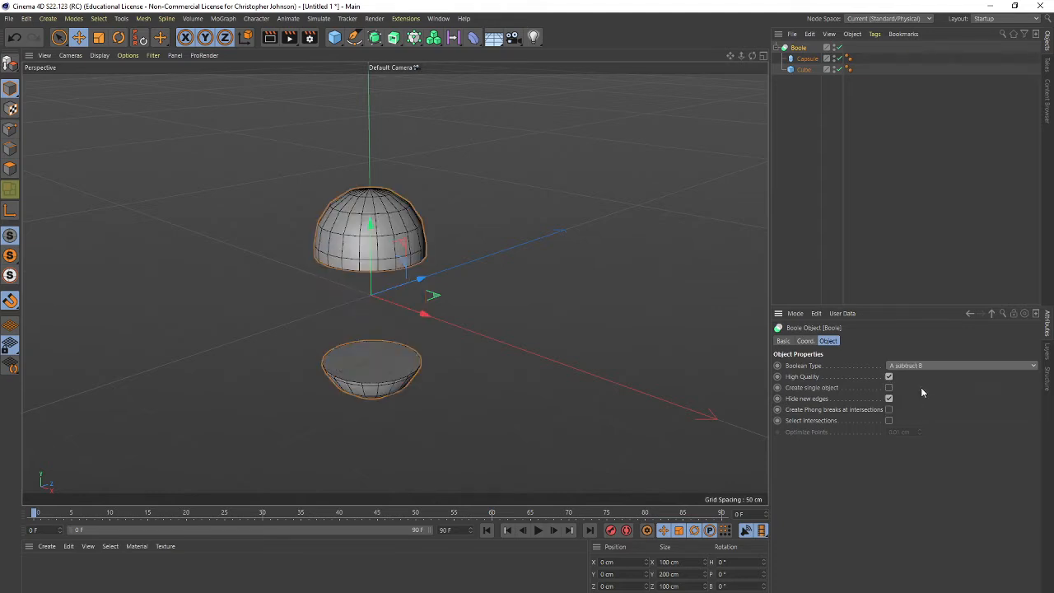
# Step: Enlarge the cube to about 148 cm and lower it to about -55 cm in Y so it cuts off the capsule's lower part
pyautogui.click(802, 69)
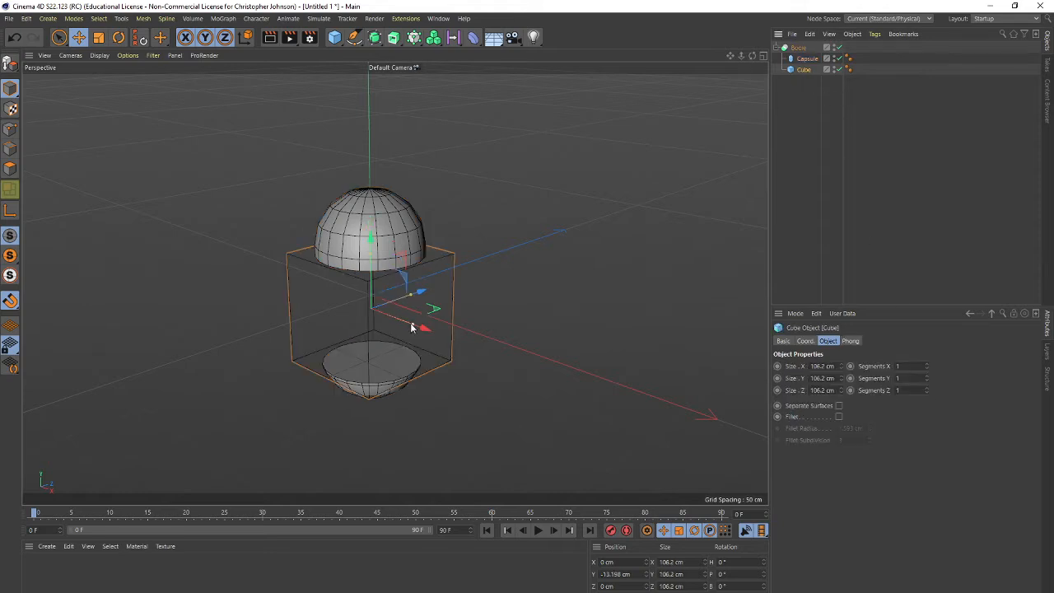
pyautogui.moveTo(374, 242); pyautogui.dragTo(369, 258)
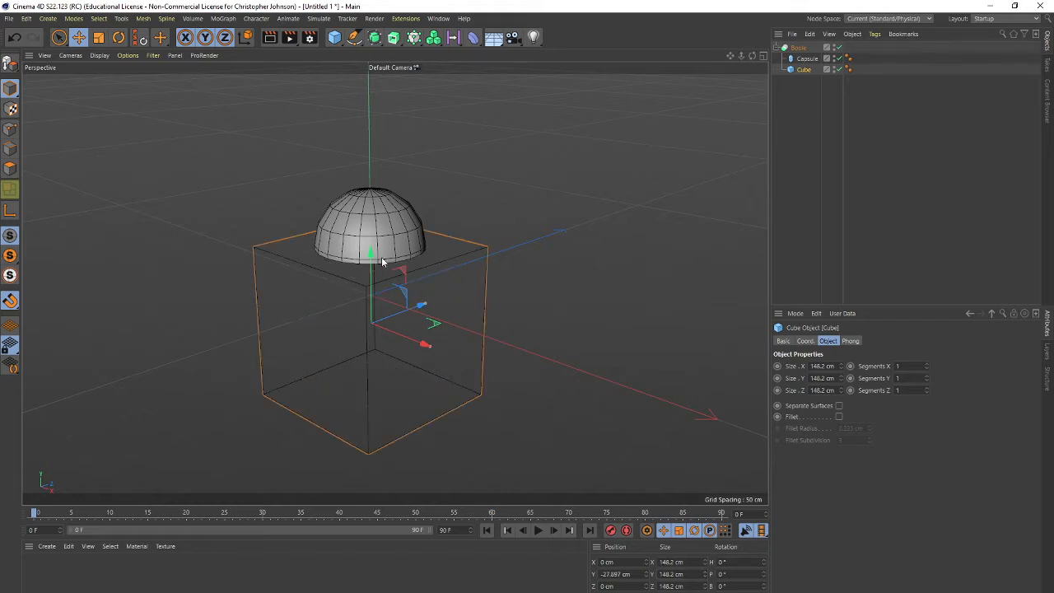
pyautogui.moveTo(371, 256); pyautogui.dragTo(370, 287)
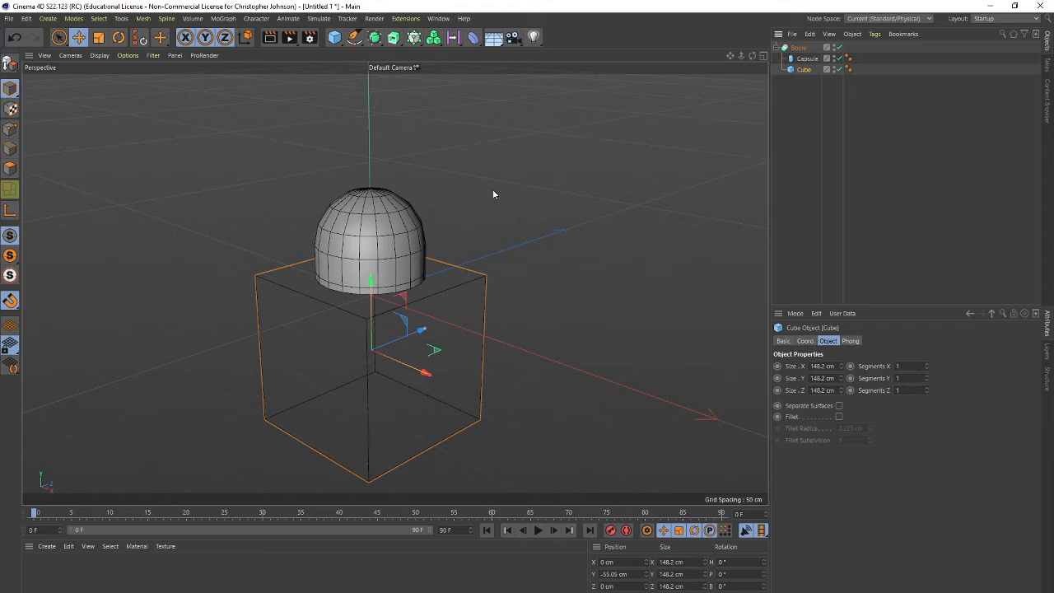
# Step: Disable the Boole and set the cube's X and Y segments to 3 each
pyautogui.click(839, 47)
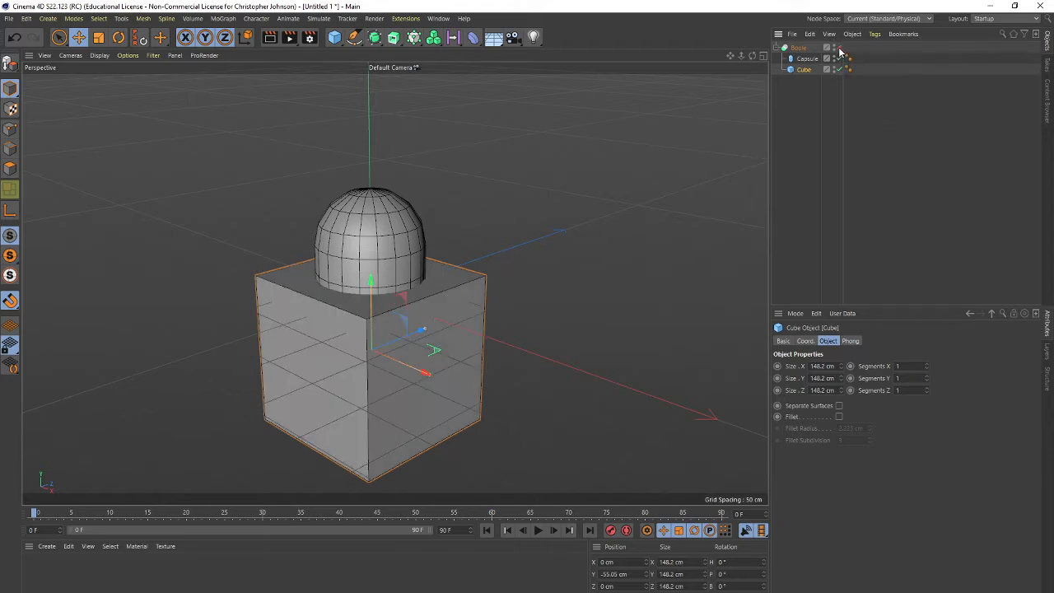
pyautogui.click(925, 364)
pyautogui.click(926, 364)
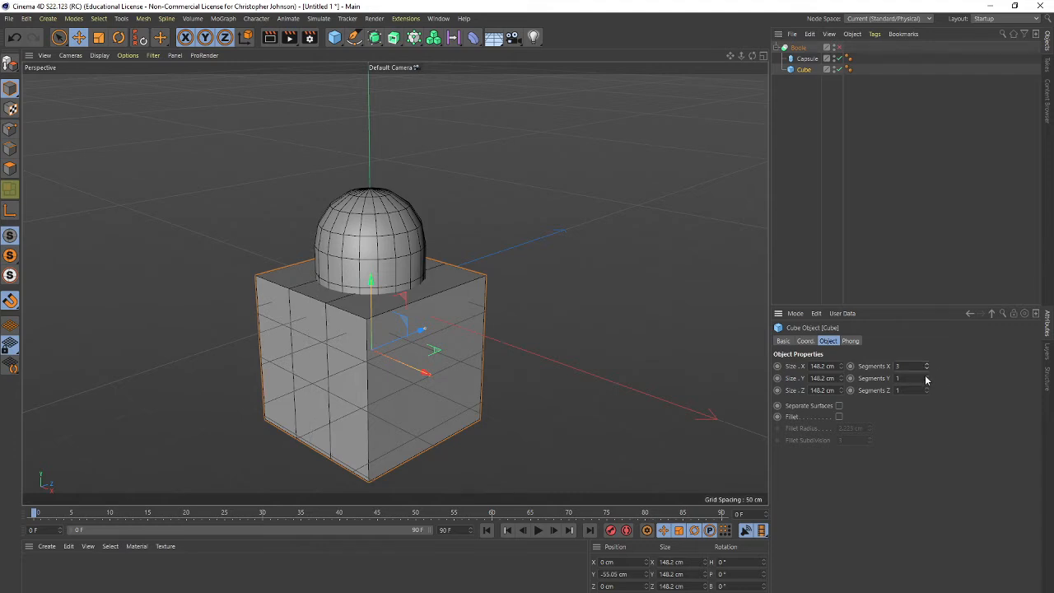
pyautogui.click(925, 376)
pyautogui.click(926, 377)
# Step: Make the cube editable and extrude the two outer polygon columns of its front face outward by about 63 cm
pyautogui.press('c')
pyautogui.click(10, 170)
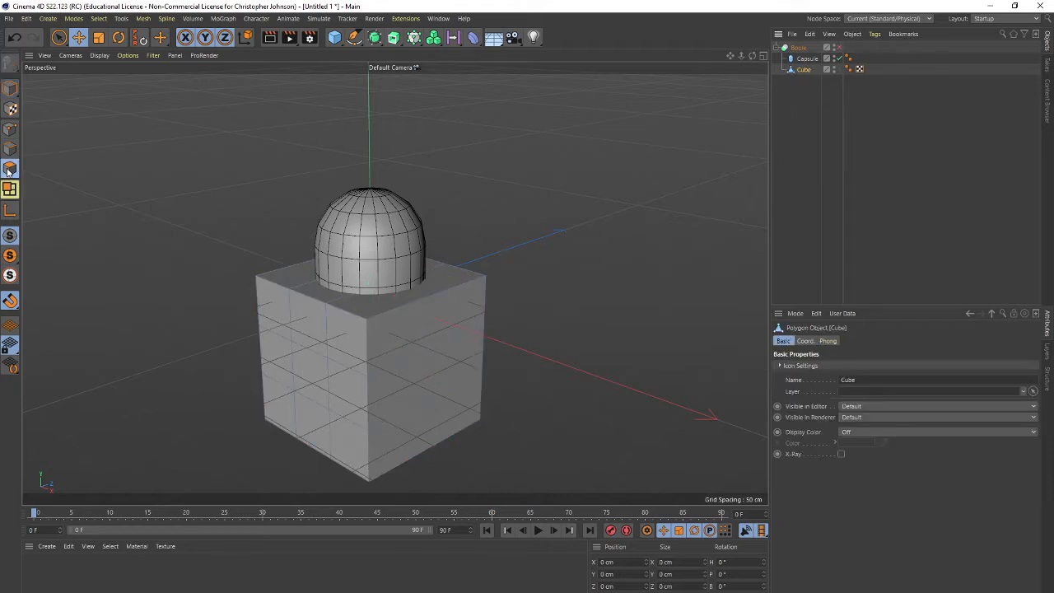
pyautogui.click(60, 38)
pyautogui.moveTo(271, 311); pyautogui.dragTo(266, 395)
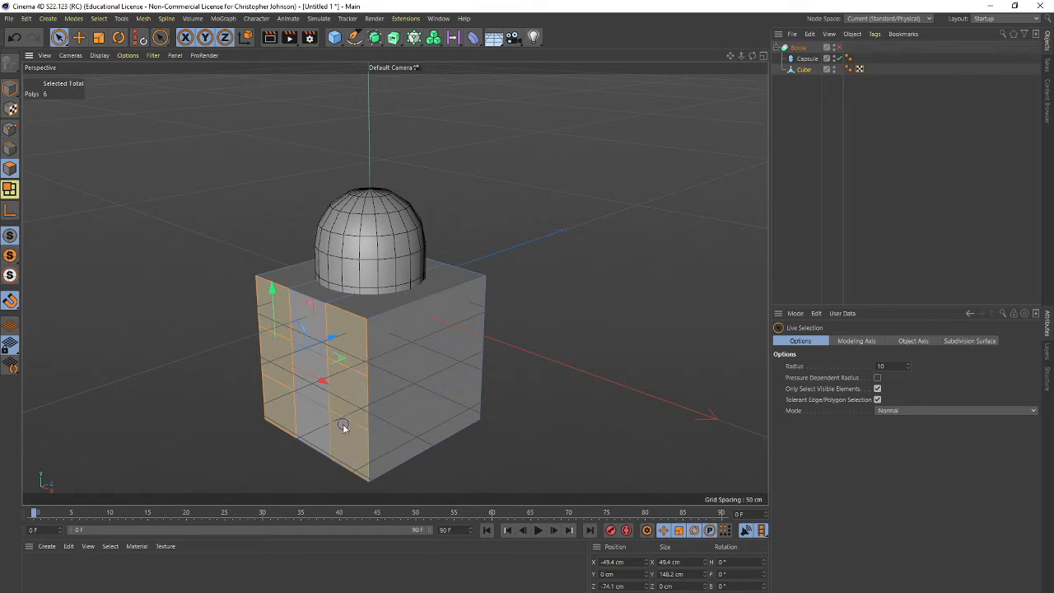
pyautogui.keyDown('shift'); pyautogui.moveTo(344, 425); pyautogui.dragTo(356, 345); pyautogui.keyUp('shift')
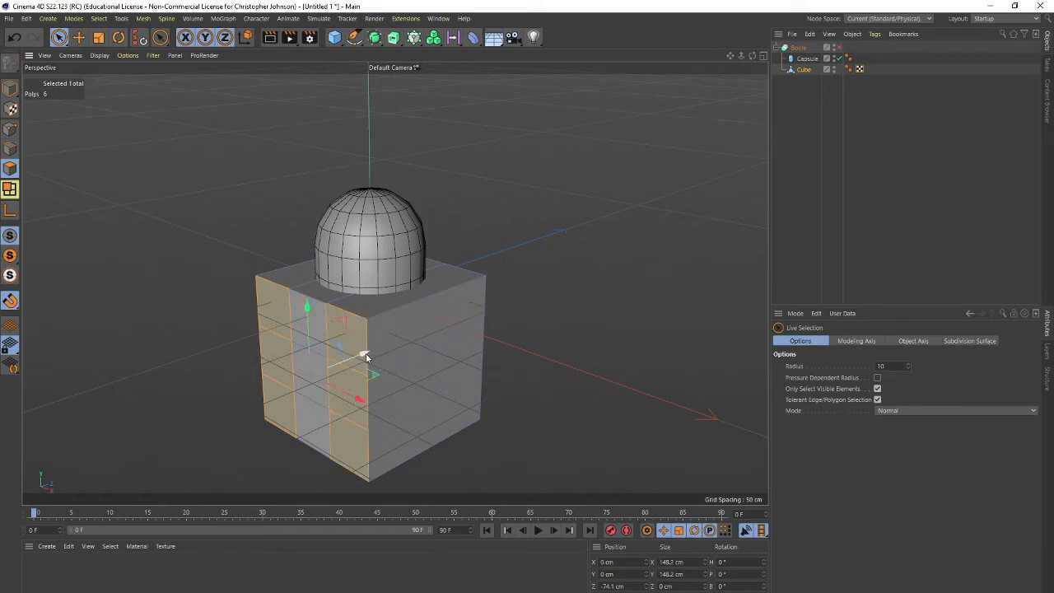
pyautogui.keyDown('ctrl'); pyautogui.moveTo(366, 353); pyautogui.dragTo(311, 383); pyautogui.keyUp('ctrl')
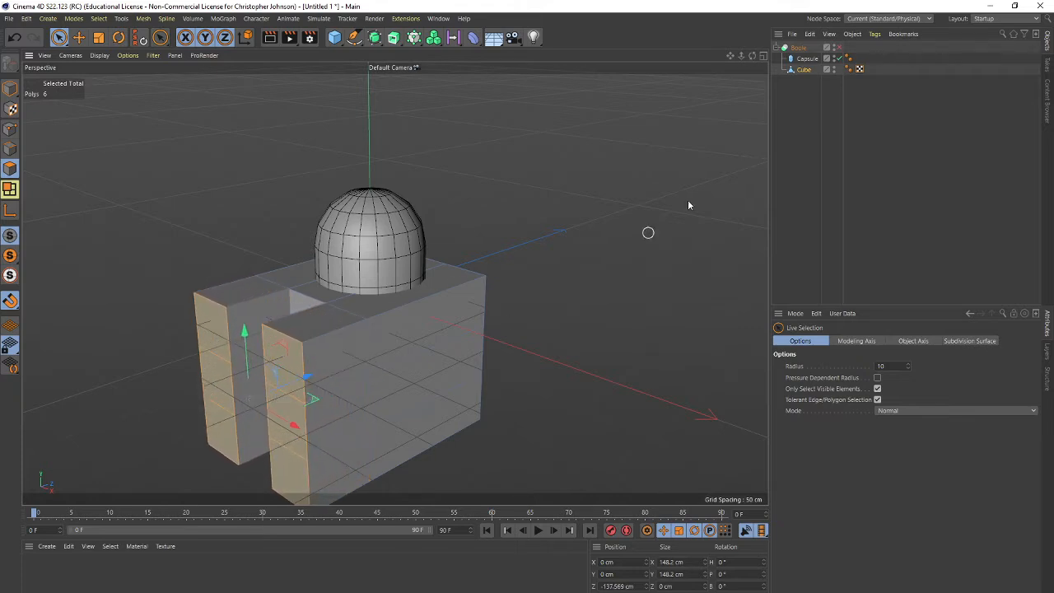
# Step: Move the whole cube object back along Z to about 67 cm so its two prongs straddle the capsule
pyautogui.click(803, 70)
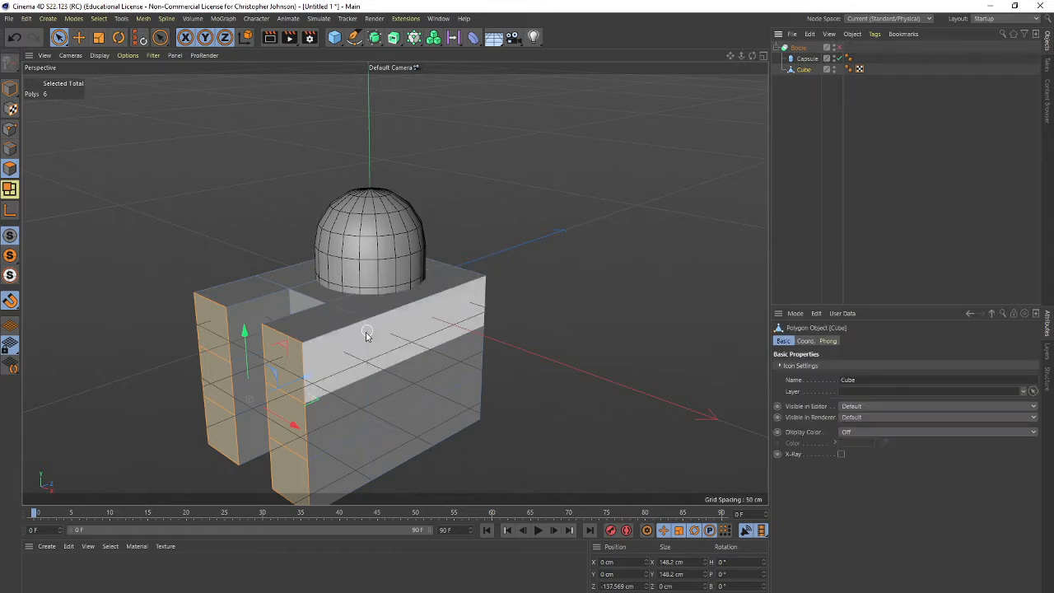
pyautogui.click(10, 89)
pyautogui.moveTo(423, 332); pyautogui.dragTo(467, 308)
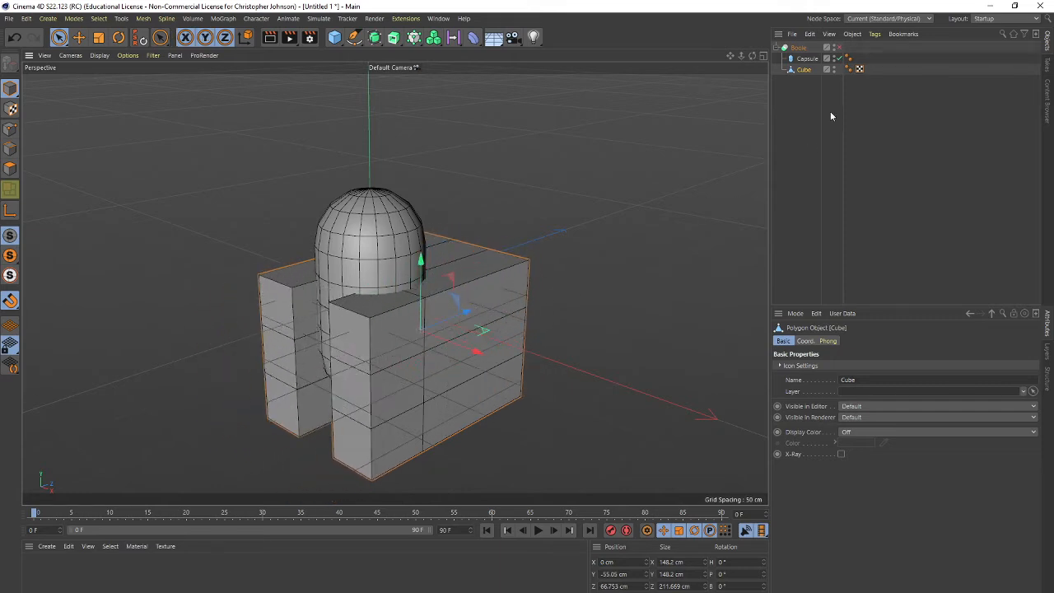
# Step: Re-enable the Boole and move the cube to about 62 cm in Z so it cuts into the capsule's lower part
pyautogui.click(838, 48)
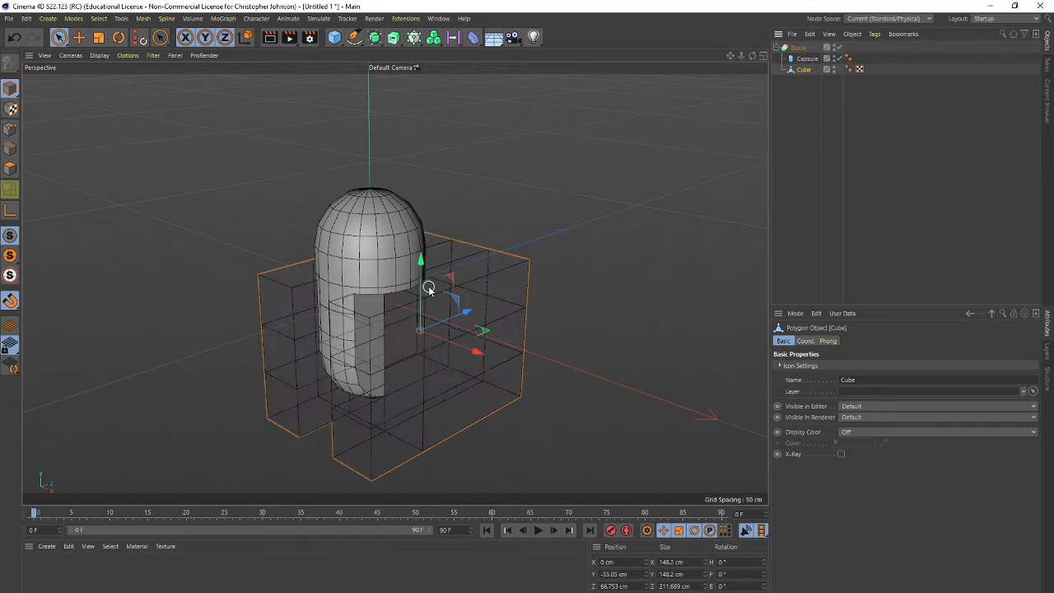
pyautogui.moveTo(420, 262)
pyautogui.mouseDown()
pyautogui.moveTo(420, 251)
pyautogui.moveTo(421, 262)
pyautogui.mouseUp()
pyautogui.keyDown('alt'); pyautogui.moveTo(557, 376); pyautogui.dragTo(527, 371); pyautogui.keyUp('alt')
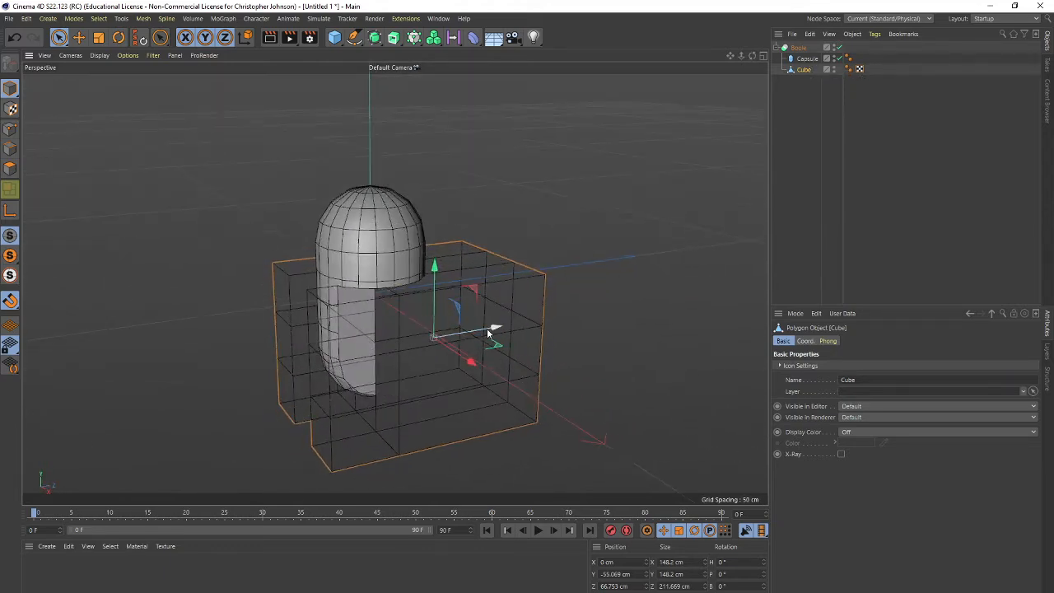
pyautogui.moveTo(494, 333)
pyautogui.mouseDown()
pyautogui.moveTo(482, 328)
pyautogui.moveTo(493, 329)
pyautogui.mouseUp()
pyautogui.keyDown('alt'); pyautogui.moveTo(590, 476); pyautogui.dragTo(619, 461); pyautogui.keyUp('alt')
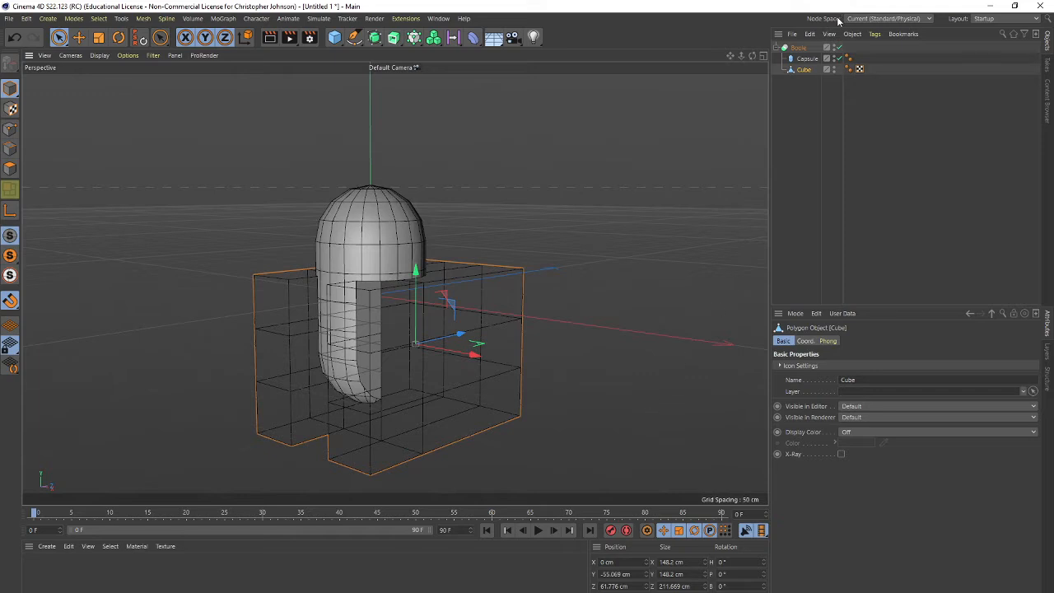
# Step: Enable Create single object on the Boole, bake it with Current State to Object, and replace the capsule with the baked mesh
pyautogui.click(797, 48)
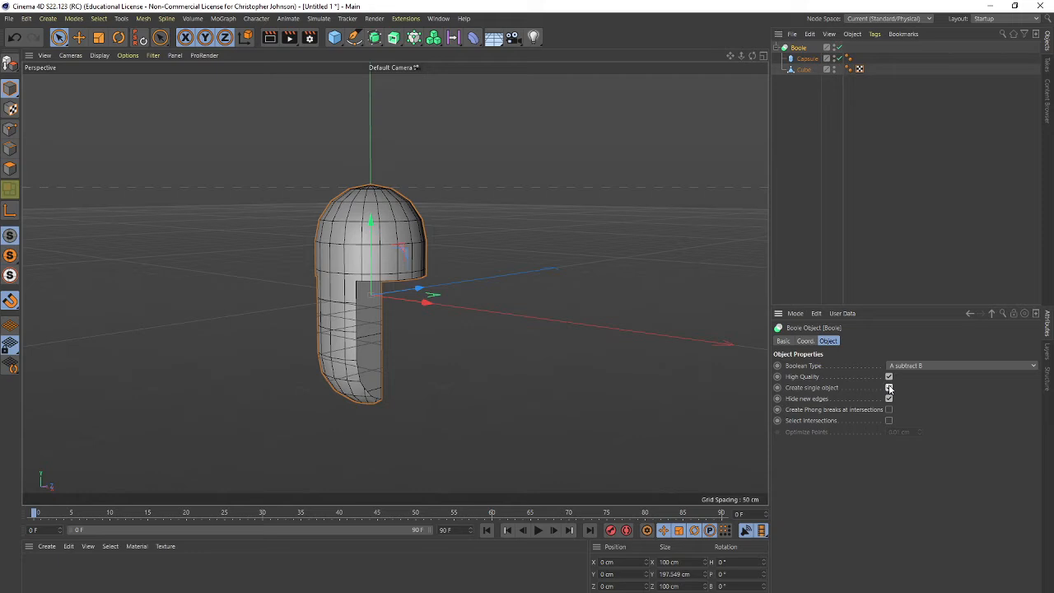
pyautogui.click(889, 388)
pyautogui.rightClick(803, 51)
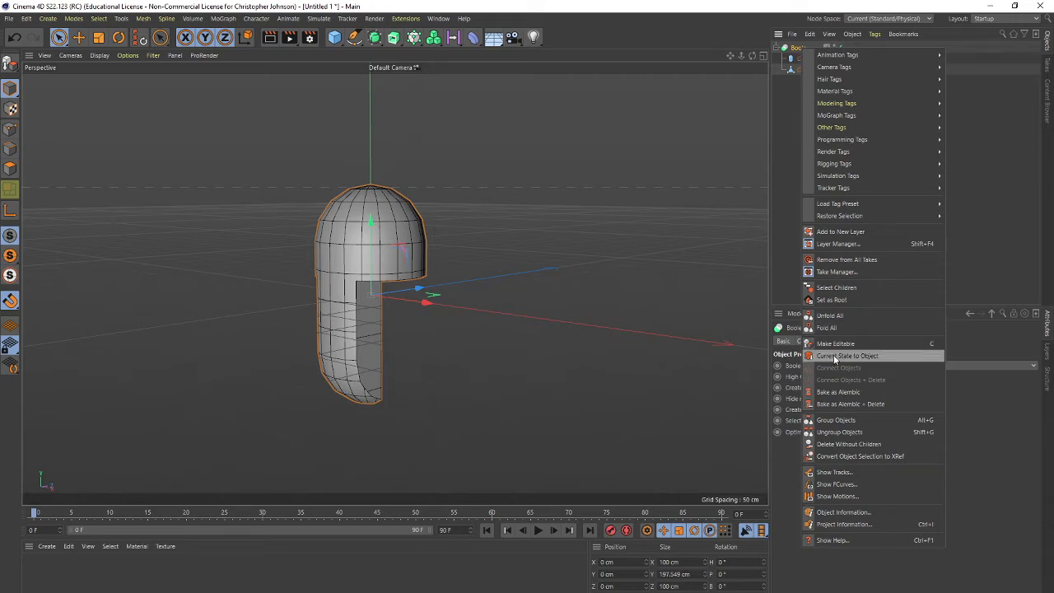
pyautogui.click(834, 358)
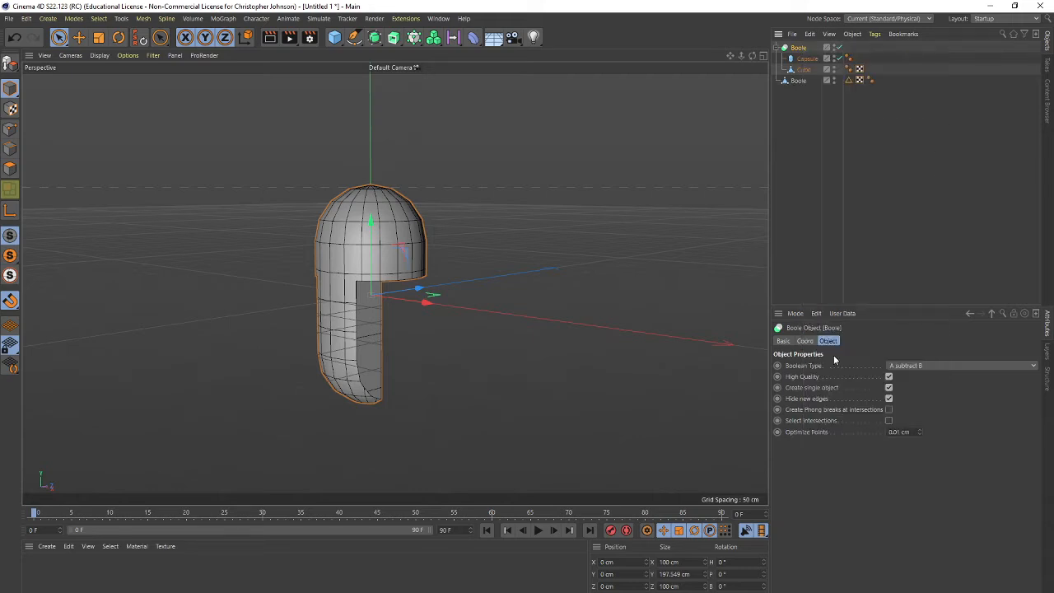
pyautogui.click(806, 59)
pyautogui.moveTo(808, 60)
pyautogui.mouseDown()
pyautogui.moveTo(805, 81)
pyautogui.moveTo(803, 54)
pyautogui.mouseUp()
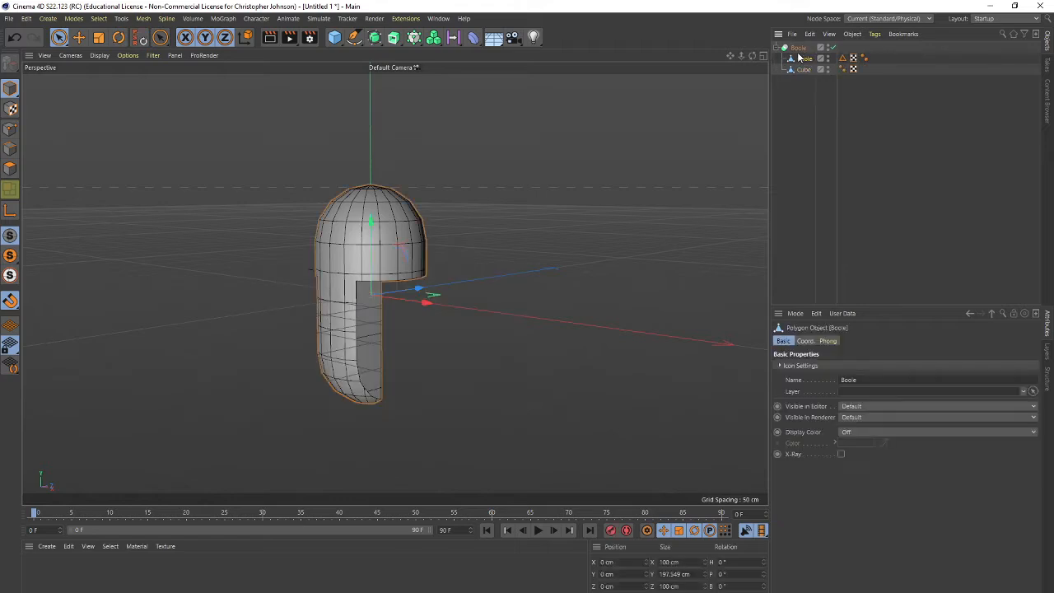
# Step: Move the cube to about -70.5 cm in Y and 12.3 cm in Z so it cuts off the long lower part of the baked mesh
pyautogui.click(803, 70)
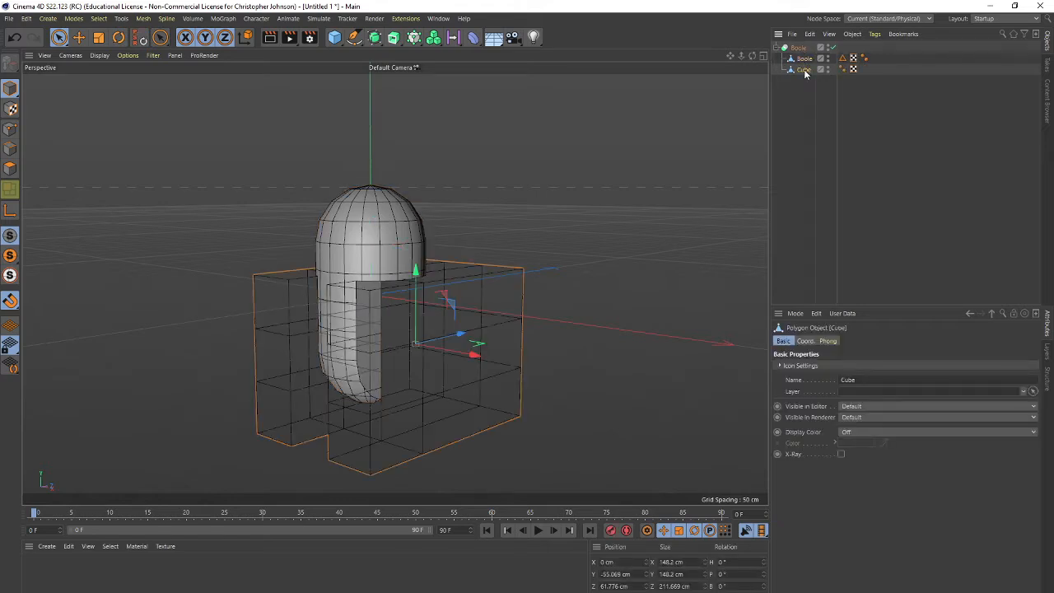
pyautogui.moveTo(459, 335); pyautogui.dragTo(418, 352)
pyautogui.moveTo(378, 281); pyautogui.dragTo(378, 303)
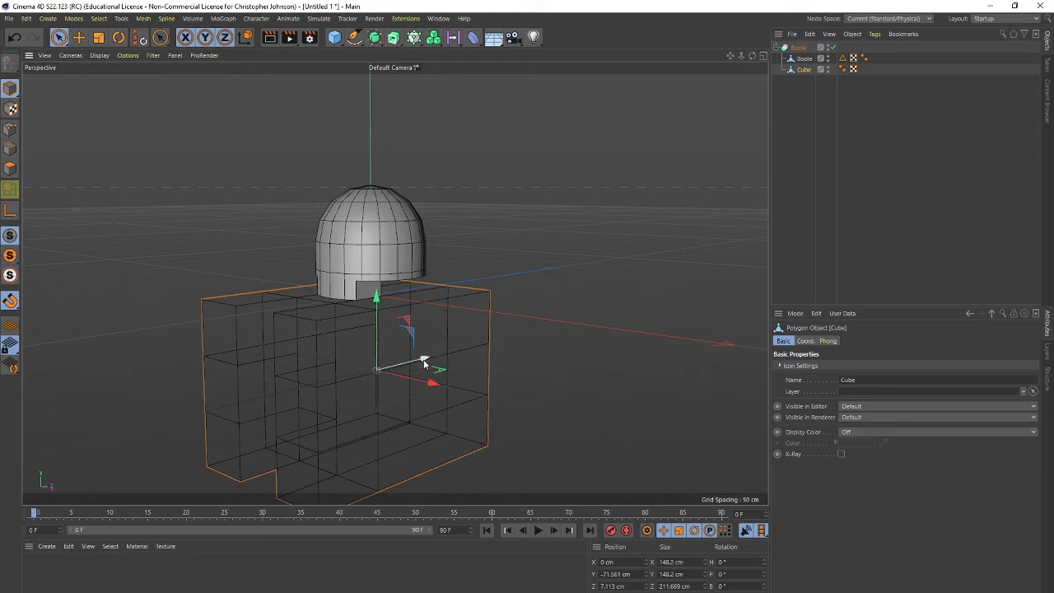
pyautogui.moveTo(423, 362)
pyautogui.mouseDown()
pyautogui.moveTo(477, 349)
pyautogui.moveTo(423, 355)
pyautogui.mouseUp()
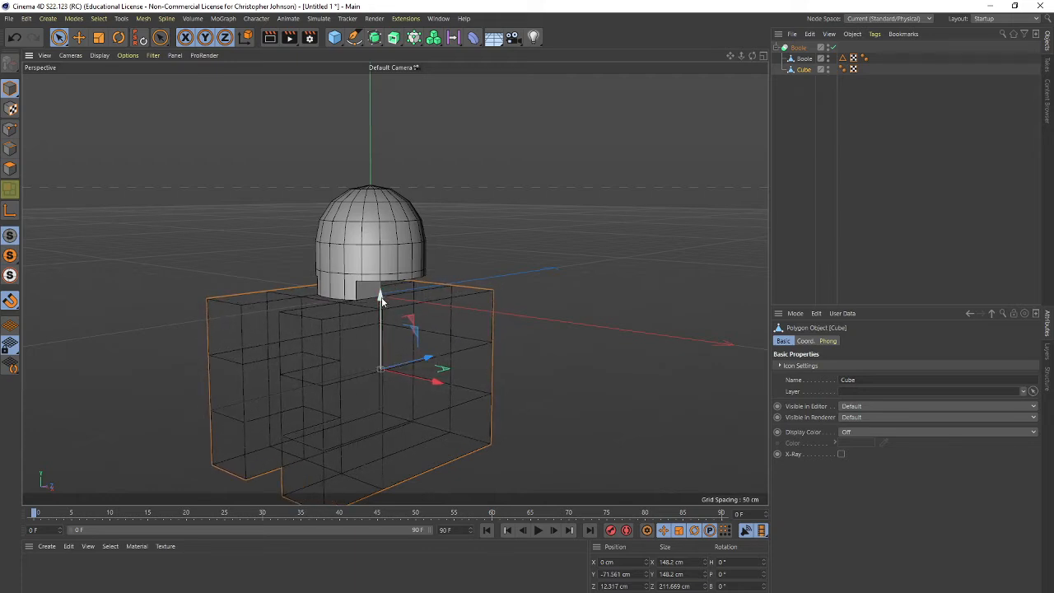
pyautogui.moveTo(380, 297); pyautogui.dragTo(381, 296)
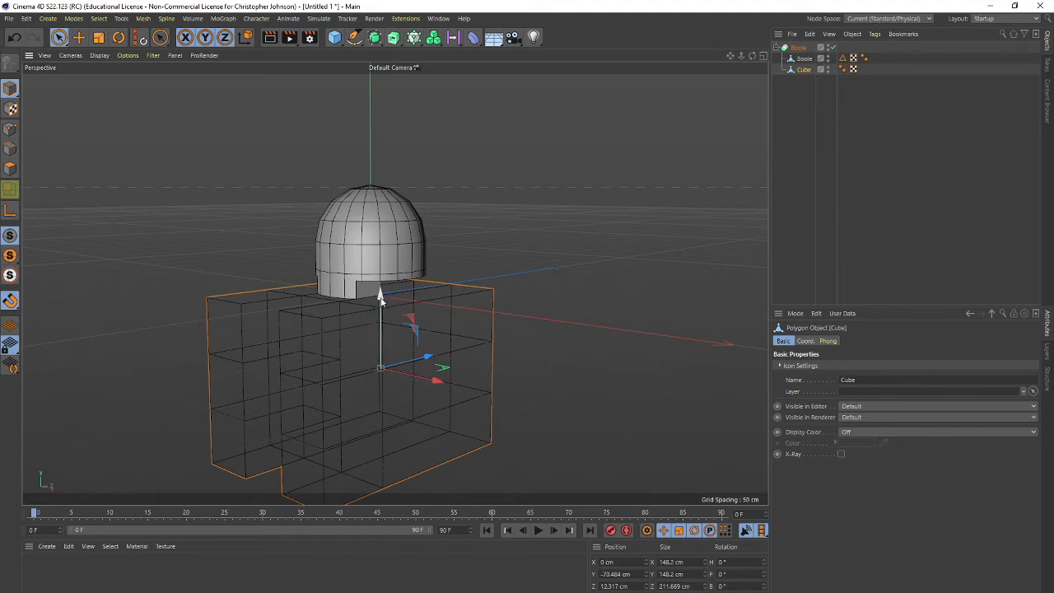
pyautogui.moveTo(376, 296); pyautogui.dragTo(379, 300)
# Step: Bake the Boole again with Current State to Object and replace the old mesh inside it with the new one
pyautogui.click(800, 50)
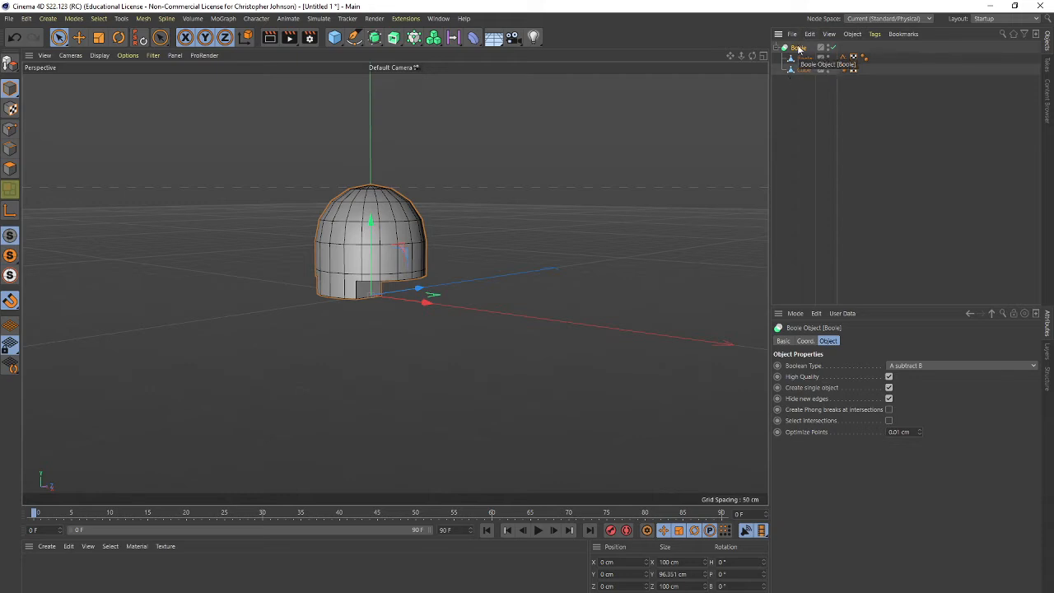
pyautogui.click(889, 388)
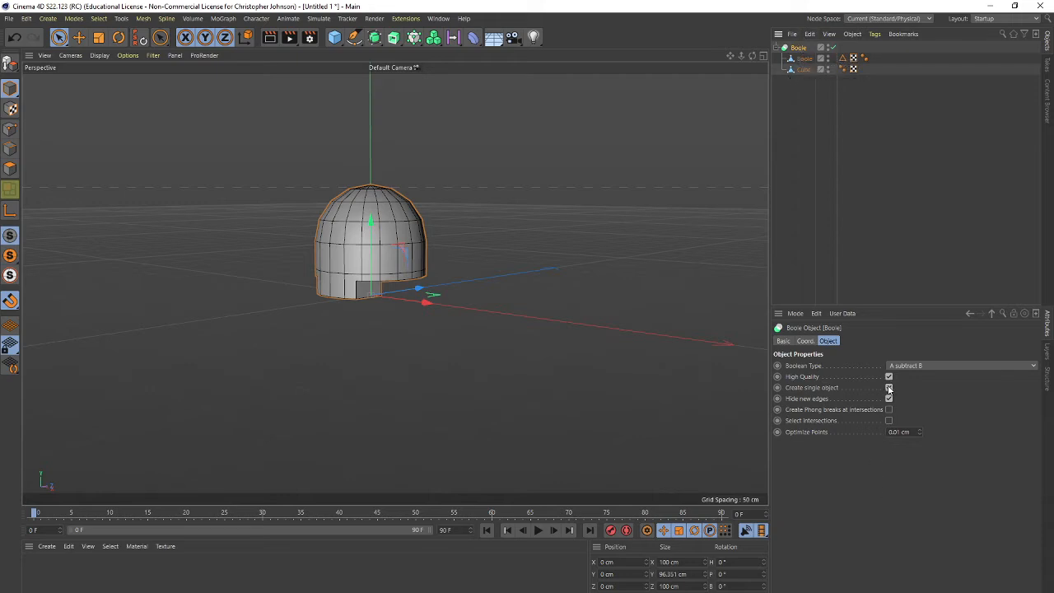
pyautogui.click(889, 389)
pyautogui.rightClick(800, 47)
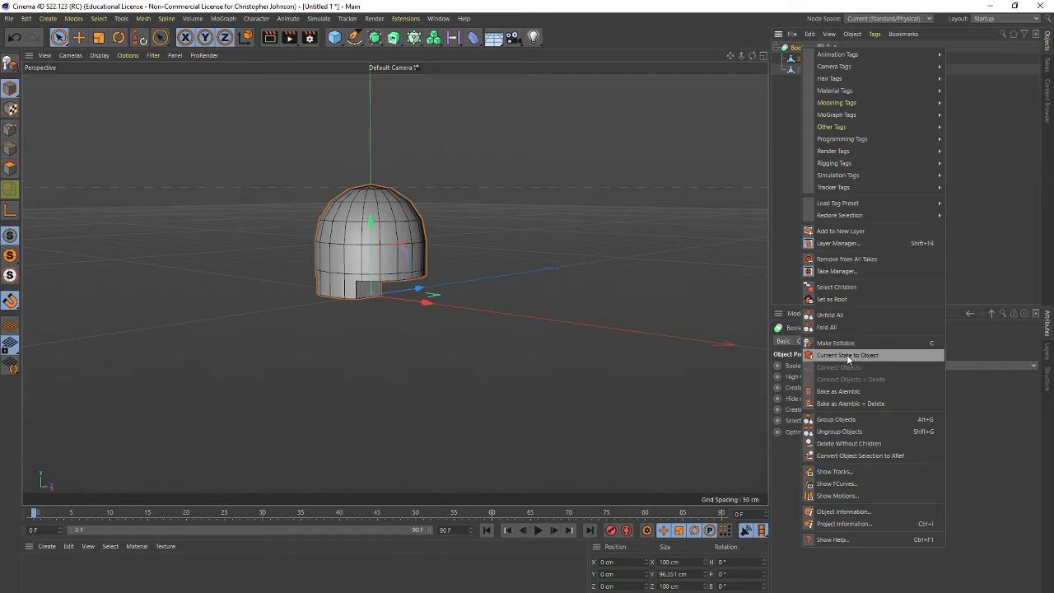
pyautogui.click(848, 356)
pyautogui.click(797, 81)
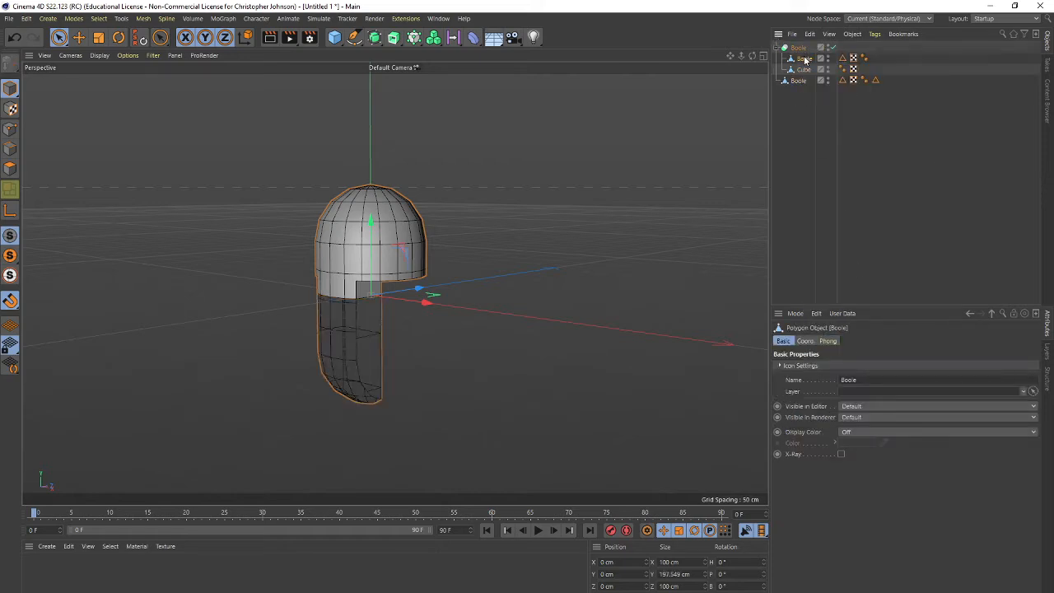
pyautogui.press('Delete')
pyautogui.moveTo(804, 69); pyautogui.dragTo(802, 57)
# Step: Rename the baked mesh in the Boole to Skull and delete the cube
pyautogui.click(804, 70)
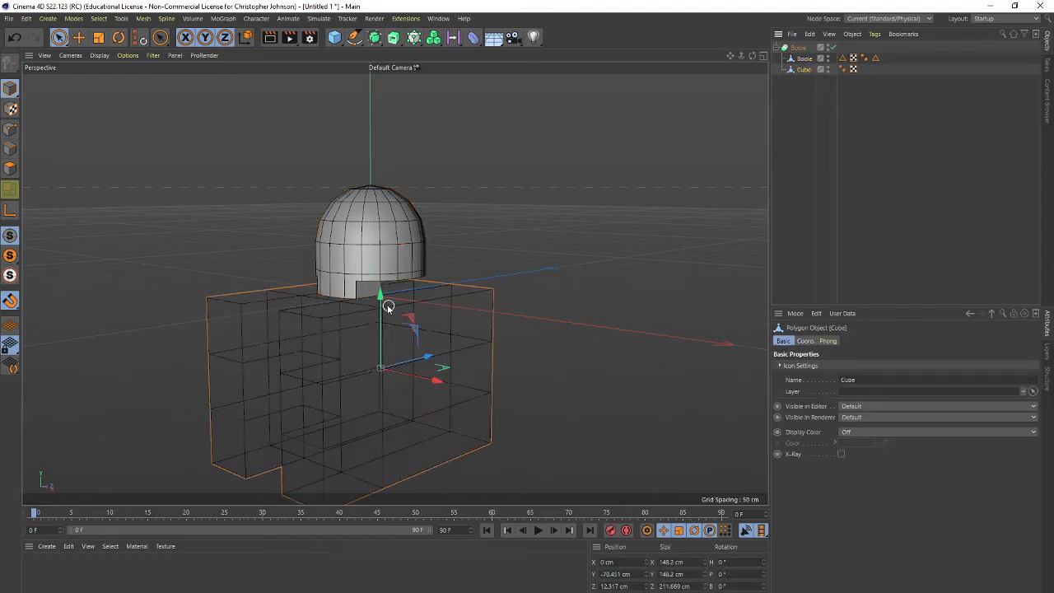
pyautogui.moveTo(381, 293)
pyautogui.mouseDown()
pyautogui.moveTo(383, 284)
pyautogui.moveTo(384, 297)
pyautogui.mouseUp()
pyautogui.doubleClick(805, 59)
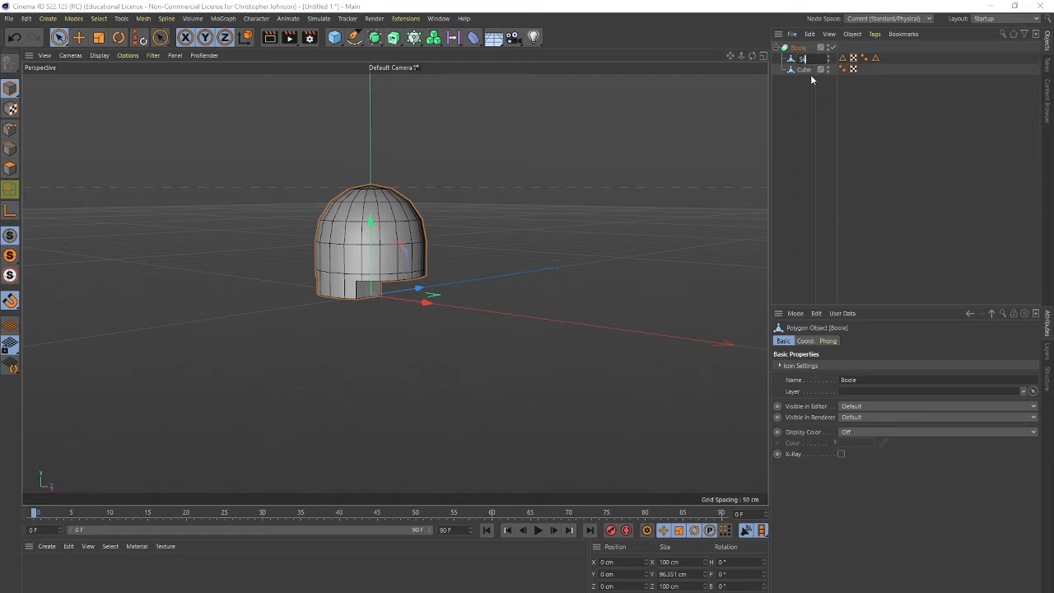
pyautogui.write('Skull')
pyautogui.press('Return')
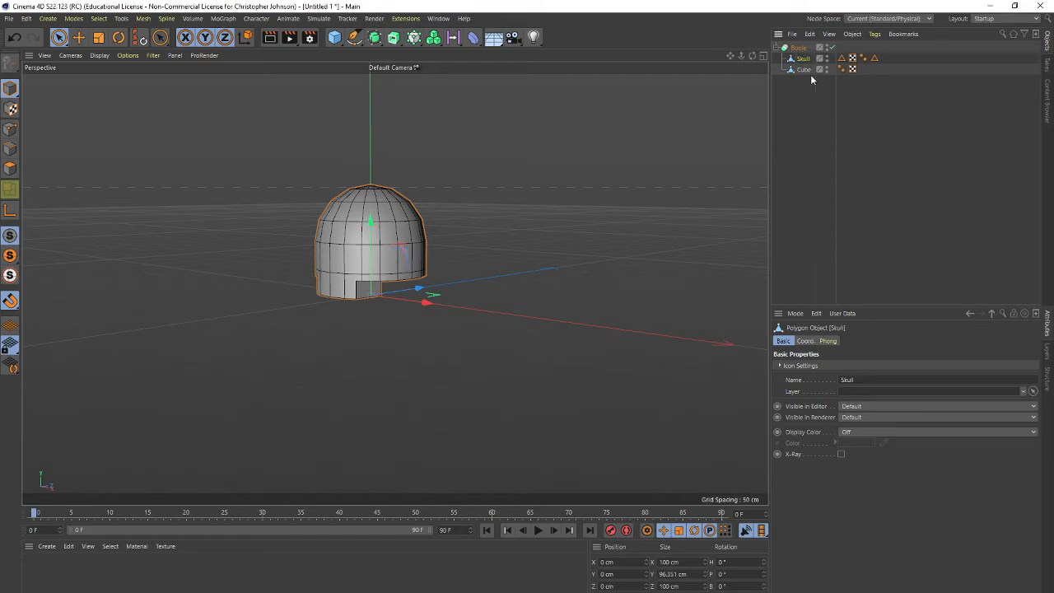
pyautogui.click(803, 70)
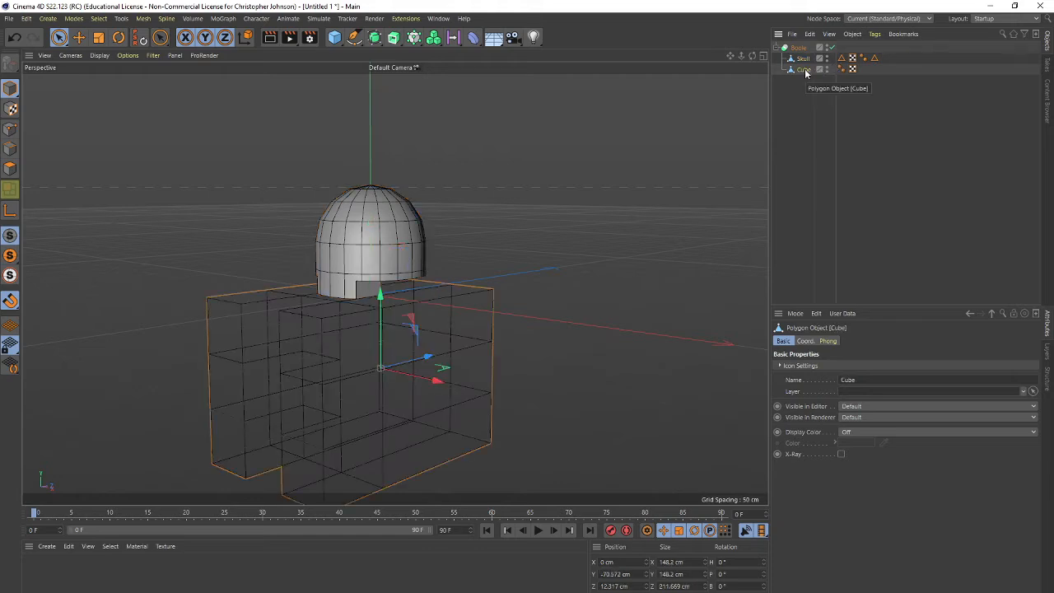
pyautogui.press('Delete')
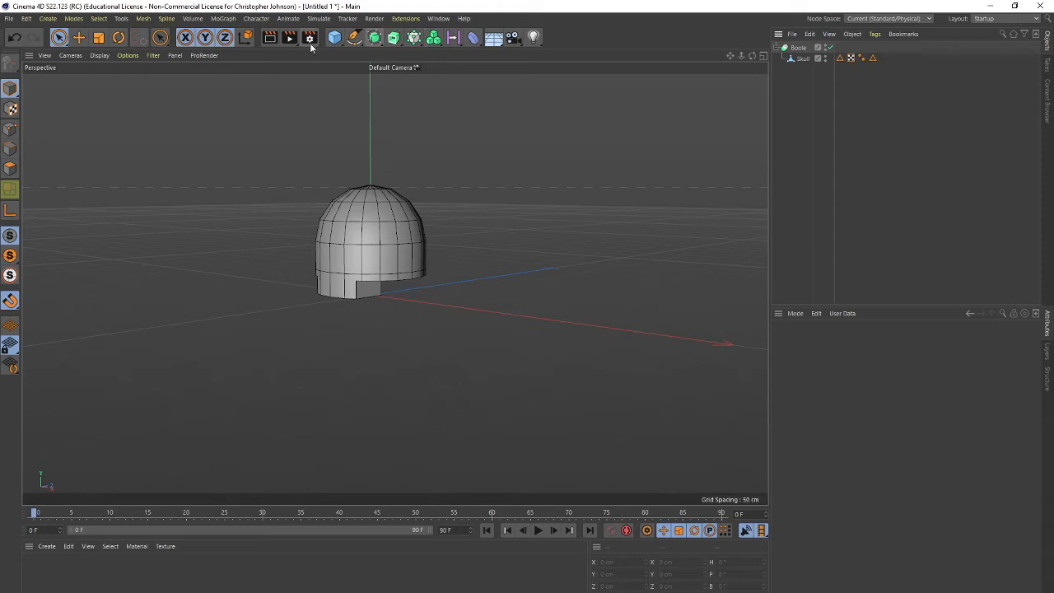
# Step: Add a cylinder oriented along +Z with 3 rotation segments and place it below Skull inside the Boole
pyautogui.moveTo(335, 37); pyautogui.dragTo(548, 51)
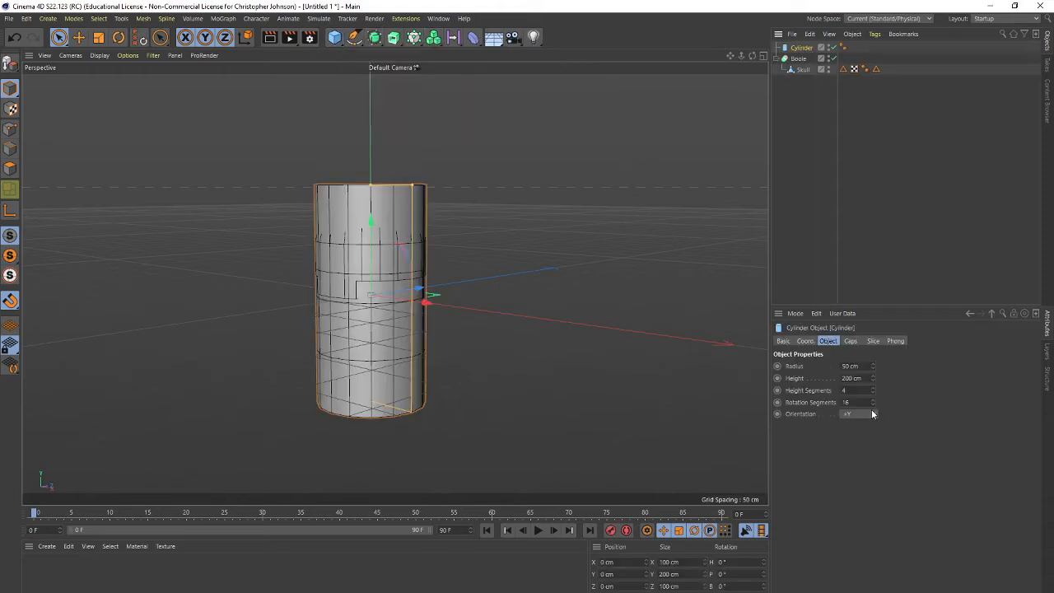
pyautogui.click(858, 414)
pyautogui.click(853, 474)
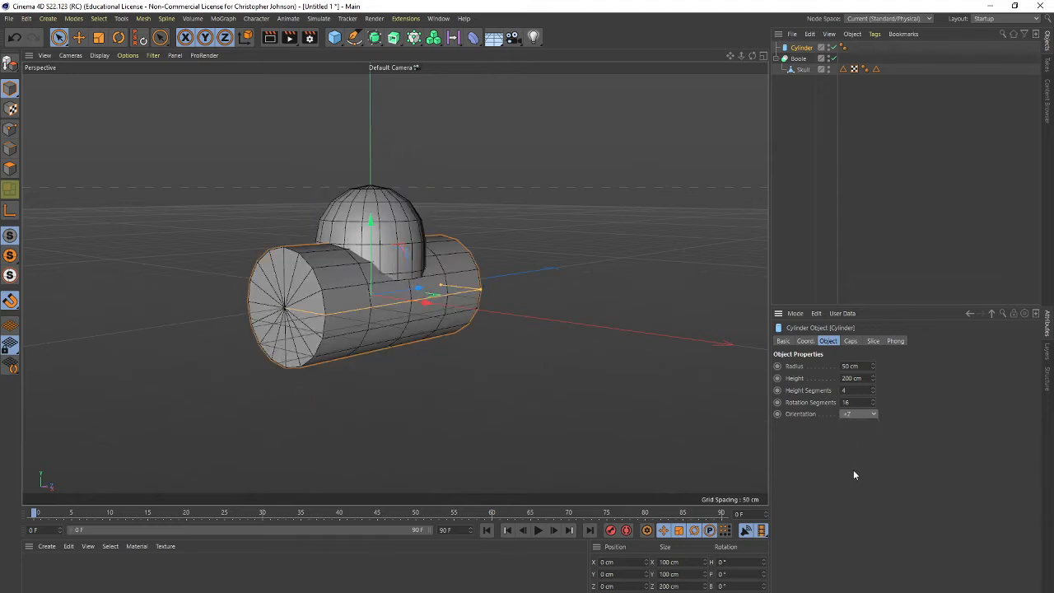
pyautogui.click(871, 402)
pyautogui.write('1')
pyautogui.press('Return')
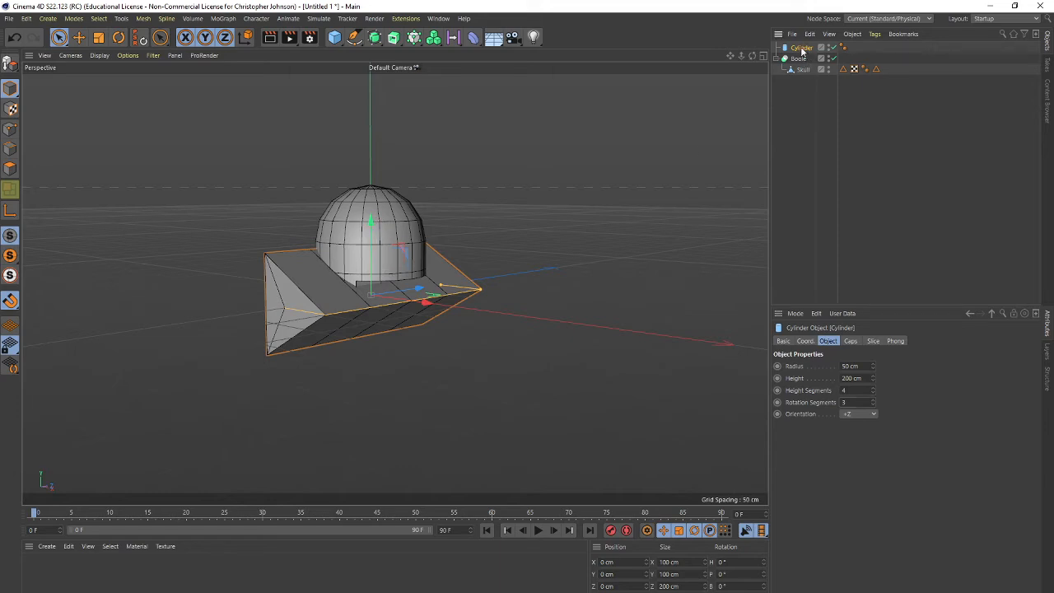
pyautogui.moveTo(802, 50); pyautogui.dragTo(796, 77)
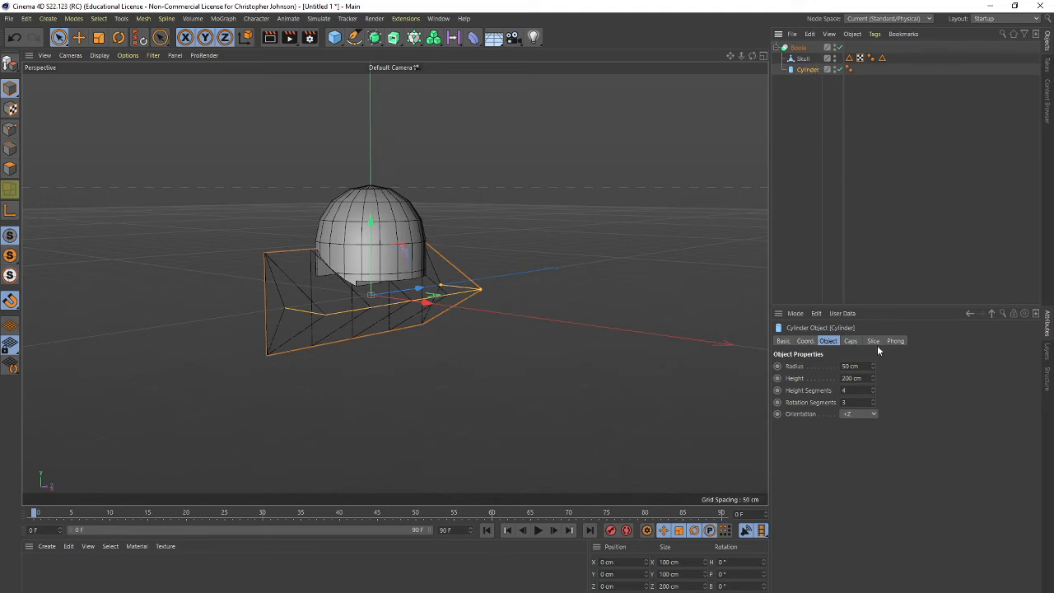
# Step: Reduce the cylinder's radius to 13 cm and rotate it to a 90° bank angle
pyautogui.moveTo(872, 368)
pyautogui.mouseDown()
pyautogui.moveTo(873, 393)
pyautogui.moveTo(872, 366)
pyautogui.mouseUp()
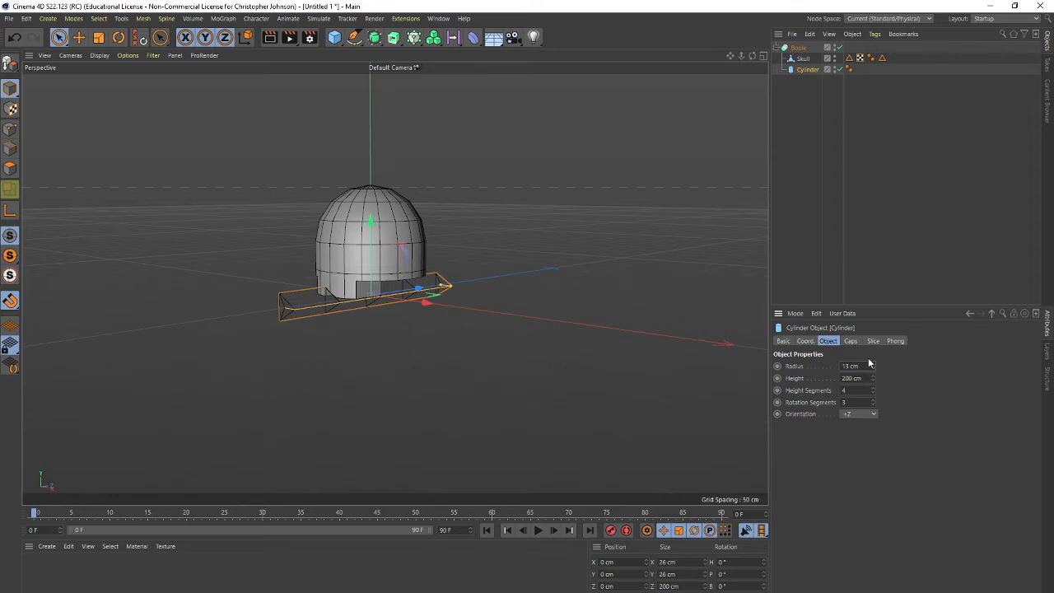
pyautogui.scroll(4, 382, 323)
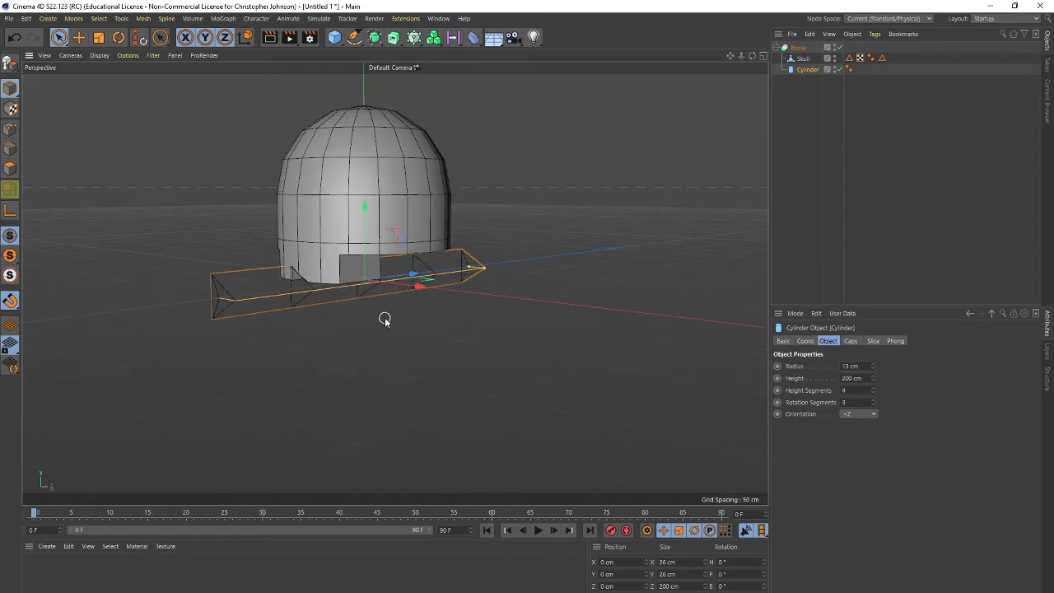
pyautogui.press('r')
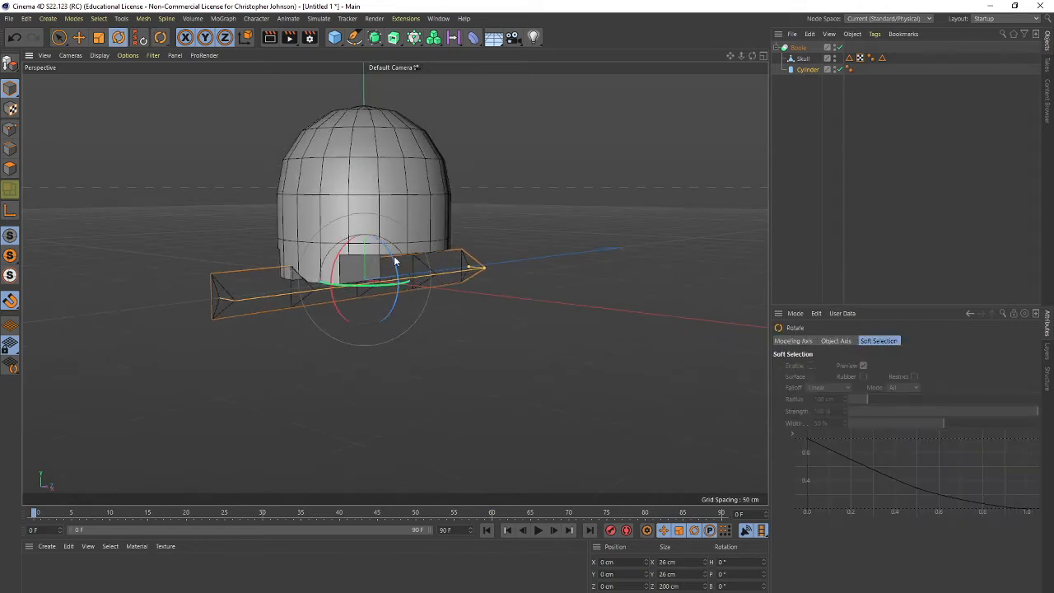
pyautogui.moveTo(394, 258); pyautogui.dragTo(383, 331)
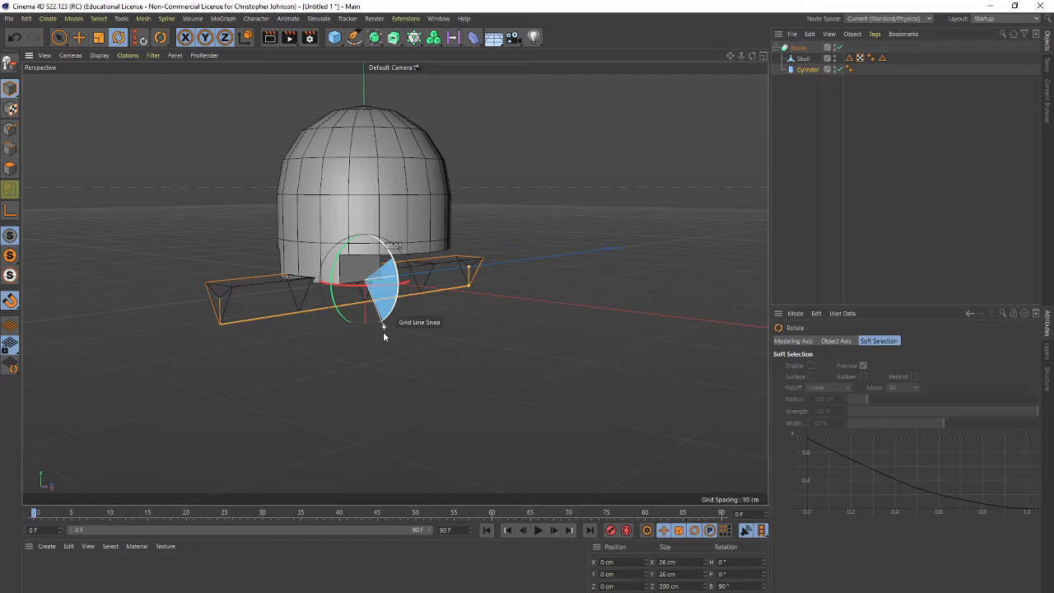
pyautogui.moveTo(383, 331); pyautogui.dragTo(384, 332)
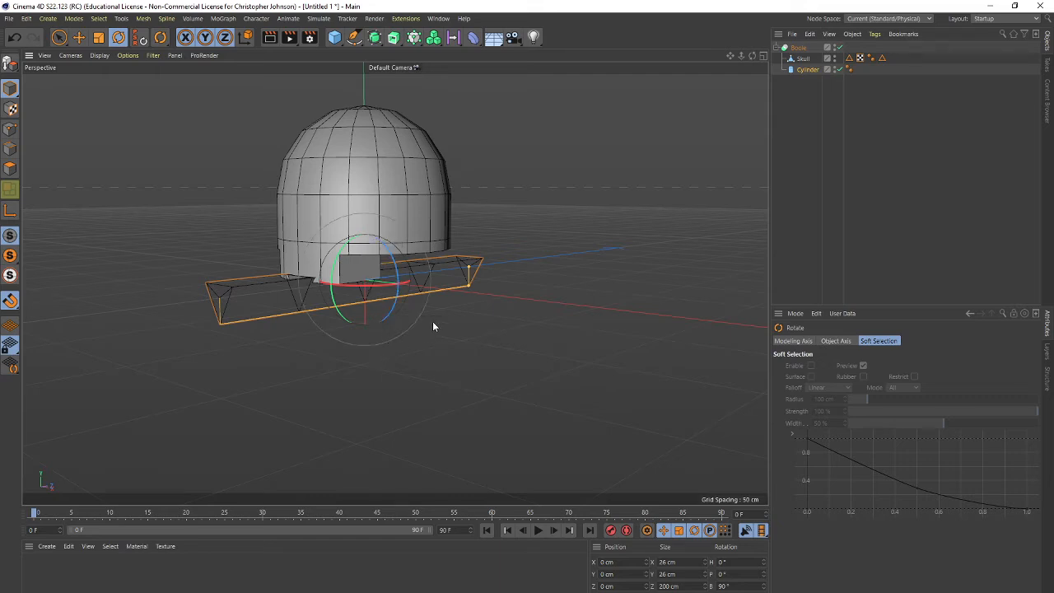
# Step: Move the cylinder to about 38 cm in Y and -137 cm in Z so its end cuts a triangular nose hole in the skull's front
pyautogui.press('e')
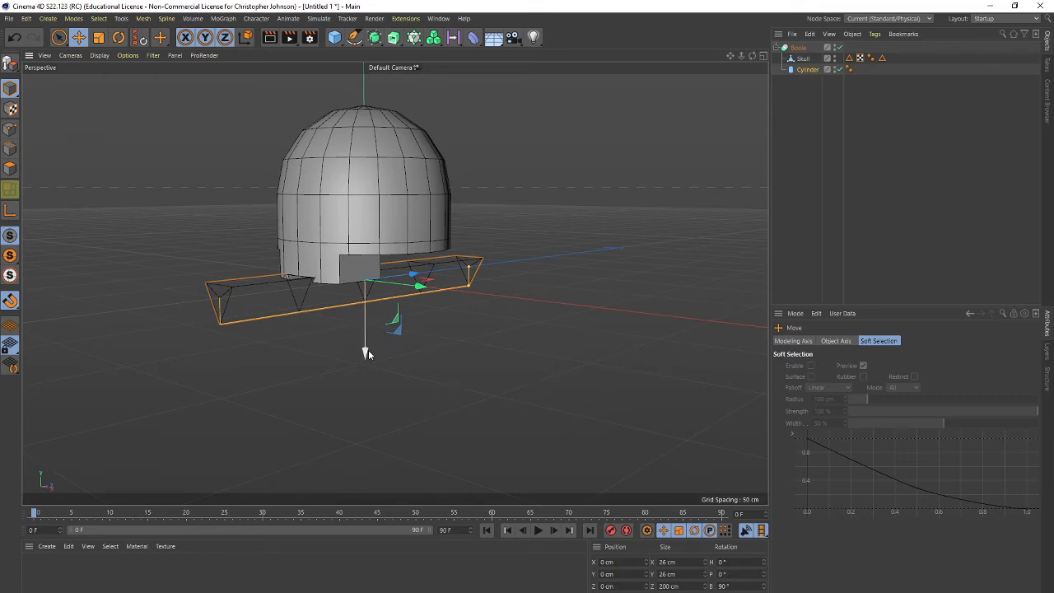
pyautogui.moveTo(364, 350); pyautogui.dragTo(363, 270)
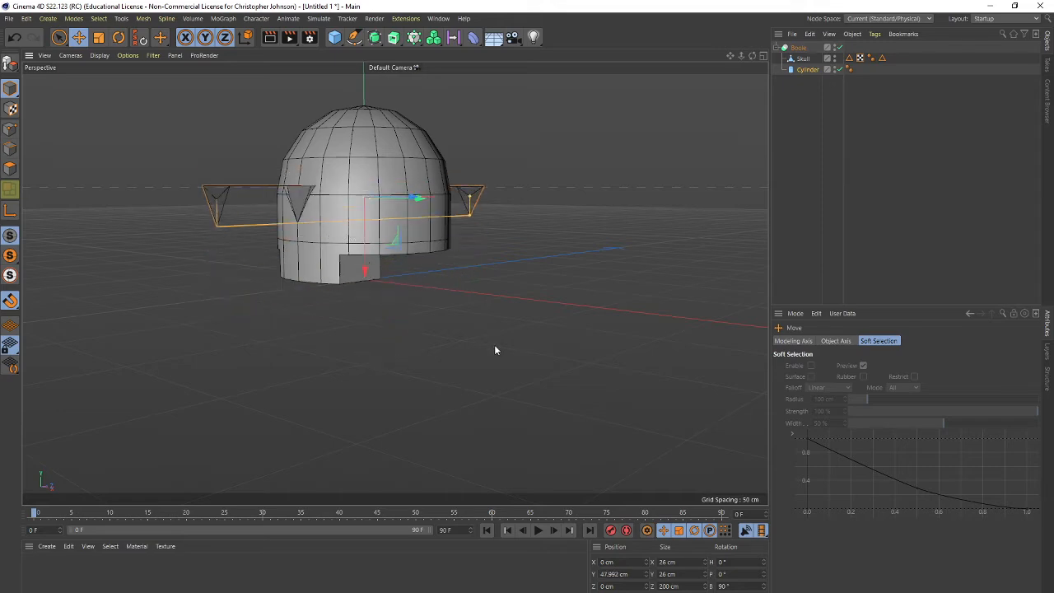
pyautogui.keyDown('alt'); pyautogui.moveTo(494, 346); pyautogui.dragTo(428, 159); pyautogui.keyUp('alt')
pyautogui.moveTo(406, 195); pyautogui.dragTo(251, 319)
pyautogui.keyDown('alt'); pyautogui.moveTo(362, 310); pyautogui.dragTo(452, 329); pyautogui.keyUp('alt')
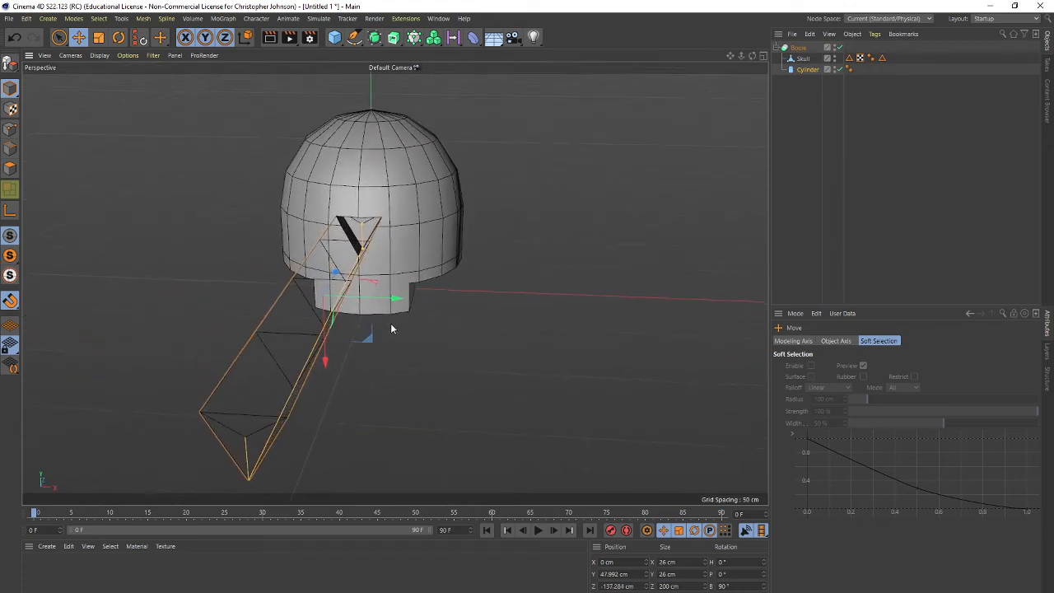
pyautogui.moveTo(328, 356); pyautogui.dragTo(338, 385)
pyautogui.keyDown('alt'); pyautogui.moveTo(486, 351); pyautogui.dragTo(593, 378); pyautogui.keyUp('alt')
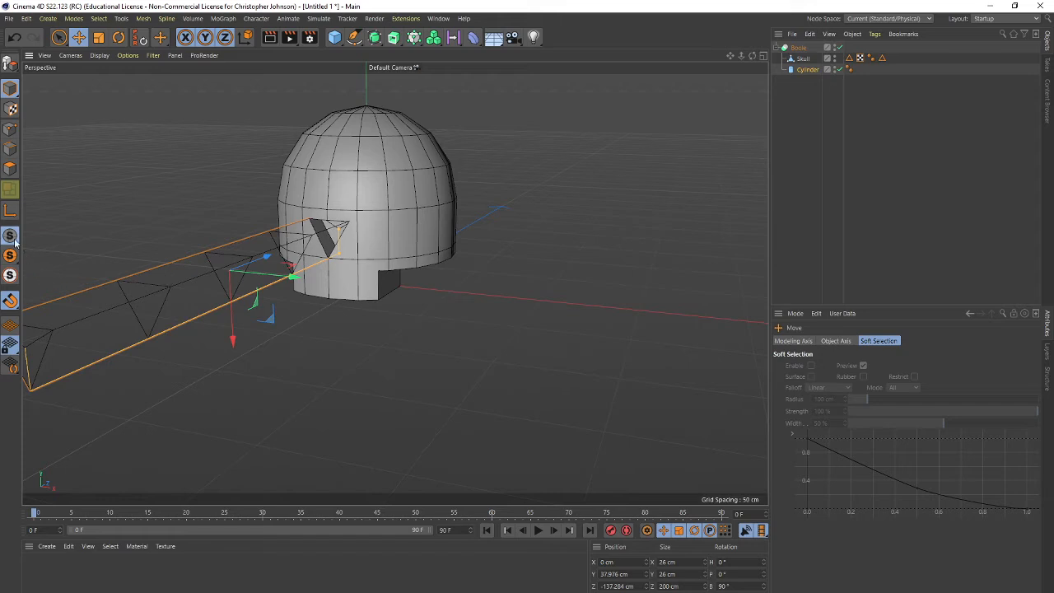
# Step: Switch to the browser's image results for "3d modeling sugar skull tutorial" as reference and move that window clear of the model
pyautogui.click(11, 301)
pyautogui.hotkey('alt', 'Tab')
pyautogui.moveTo(729, 47); pyautogui.dragTo(742, 45)
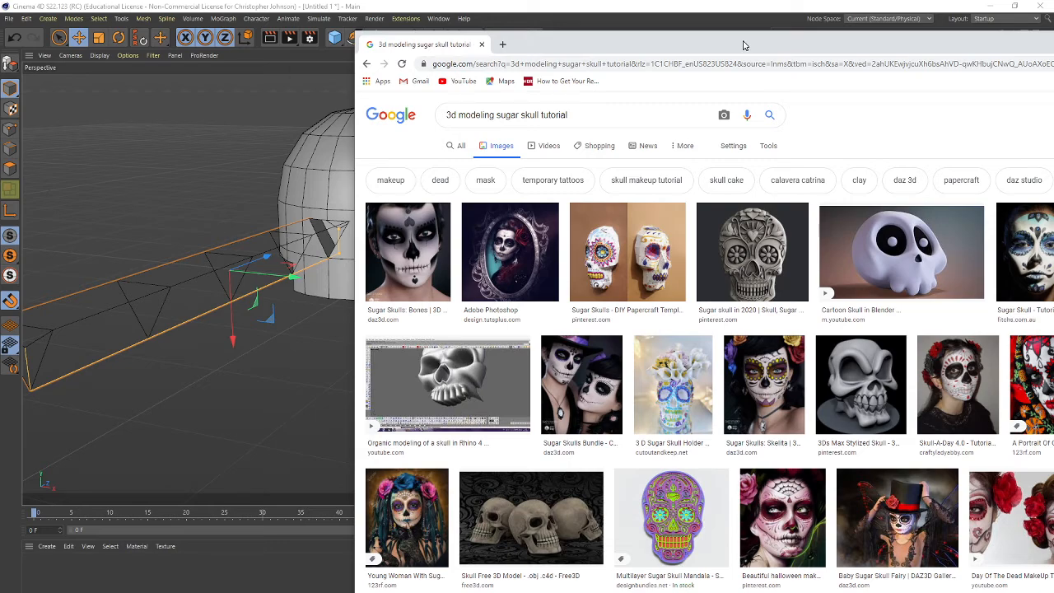
pyautogui.moveTo(743, 45); pyautogui.dragTo(1053, 43)
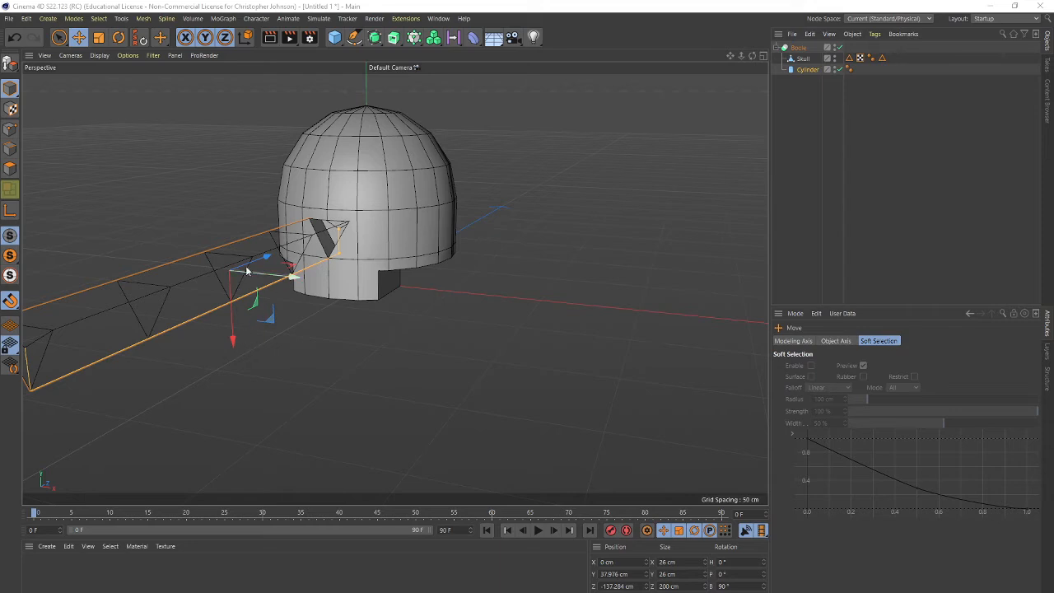
# Step: Rotate the nose-hole cylinder to a bank angle of -90° and move it to about -141 cm in Z
pyautogui.click(306, 312)
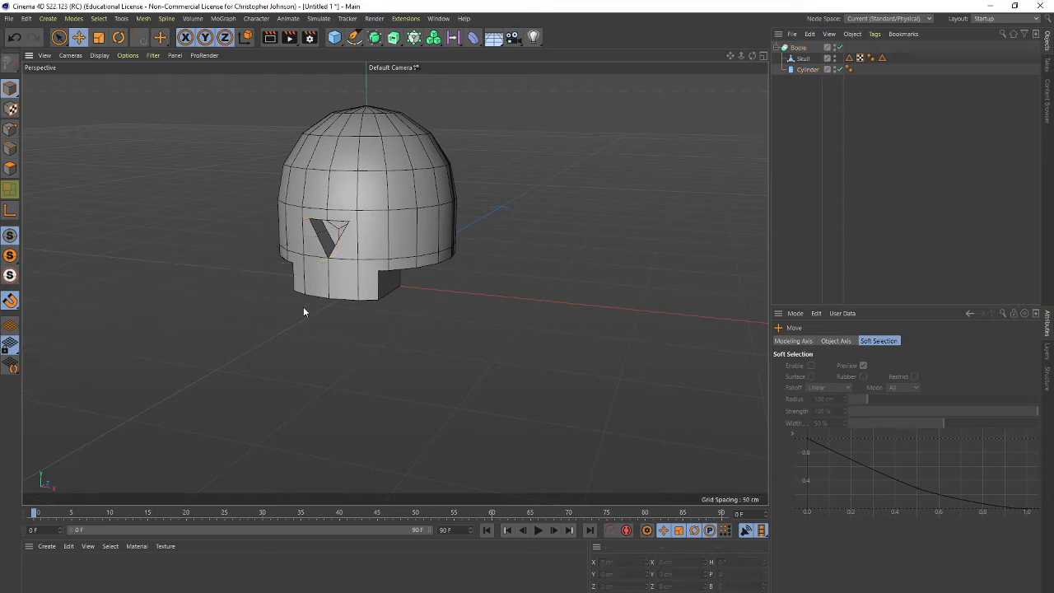
pyautogui.click(806, 69)
pyautogui.press('r')
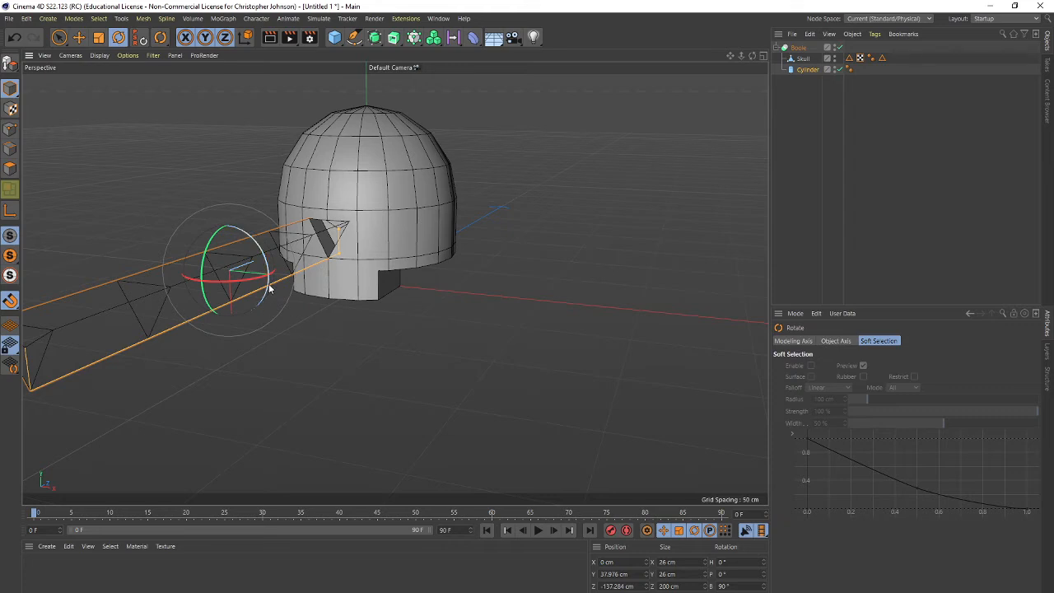
pyautogui.moveTo(265, 284); pyautogui.dragTo(179, 245)
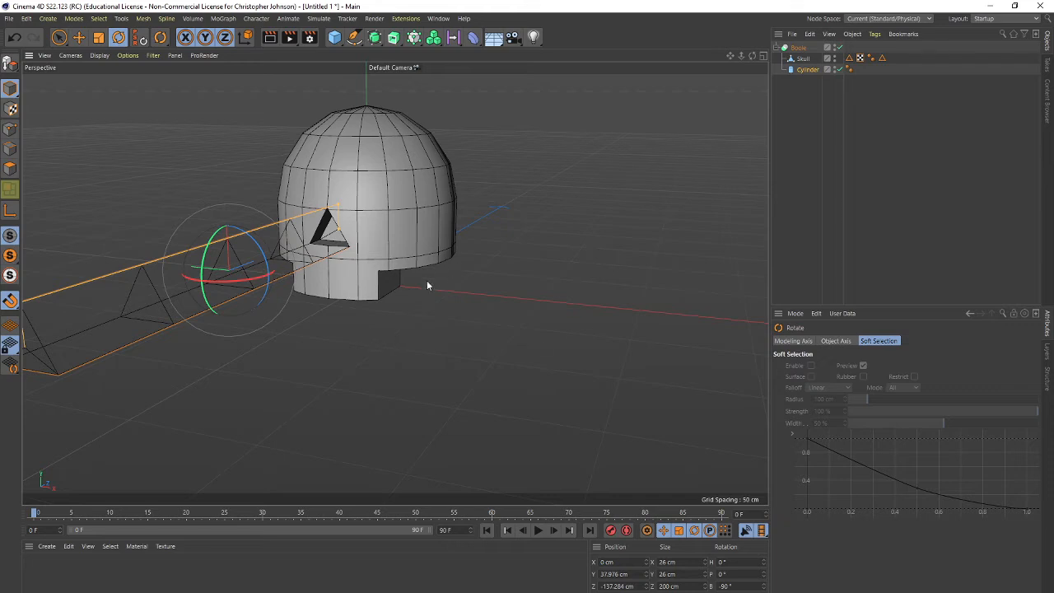
pyautogui.press('e')
pyautogui.moveTo(260, 259)
pyautogui.mouseDown()
pyautogui.moveTo(283, 252)
pyautogui.moveTo(252, 269)
pyautogui.moveTo(260, 272)
pyautogui.mouseUp()
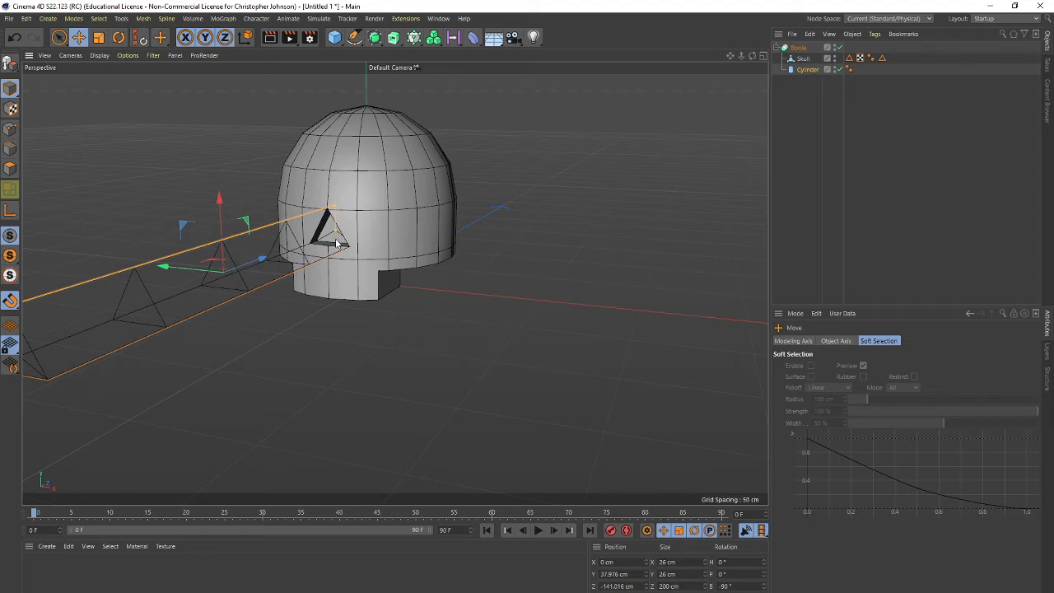
# Step: Bake the Boole with its nose cut into a polygon object using Current State to Object
pyautogui.keyDown('alt'); pyautogui.moveTo(367, 335); pyautogui.dragTo(562, 322); pyautogui.keyUp('alt')
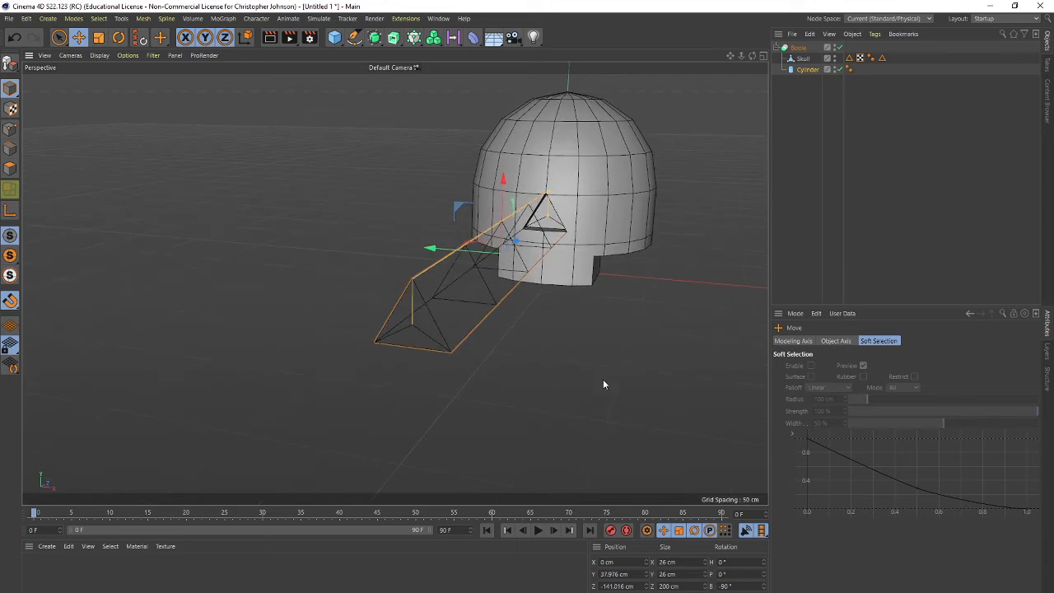
pyautogui.keyDown('alt'); pyautogui.moveTo(658, 374); pyautogui.dragTo(615, 380); pyautogui.keyUp('alt')
pyautogui.click(798, 49)
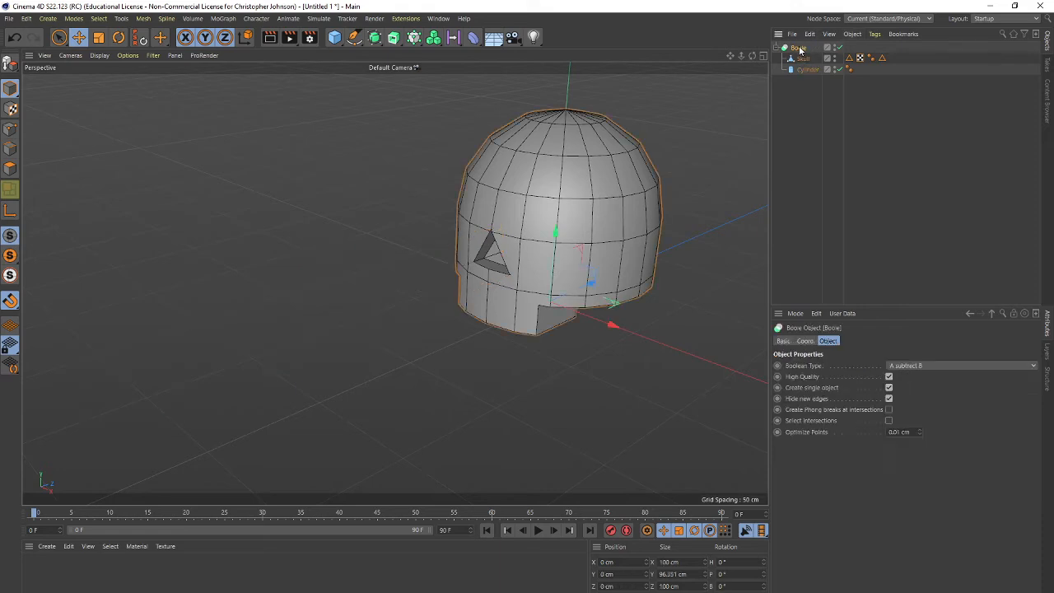
pyautogui.rightClick(799, 50)
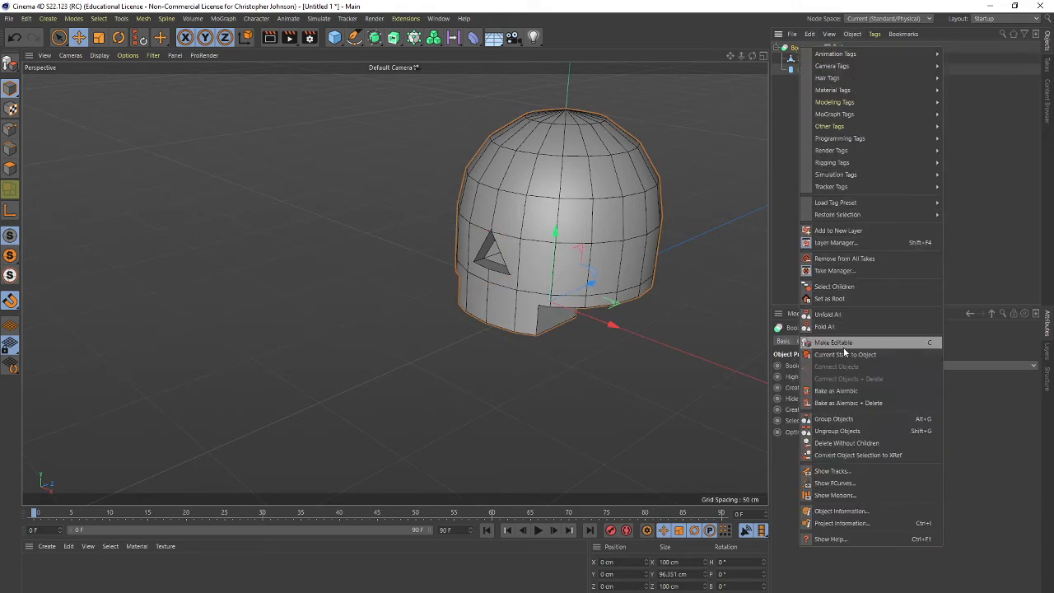
pyautogui.click(840, 354)
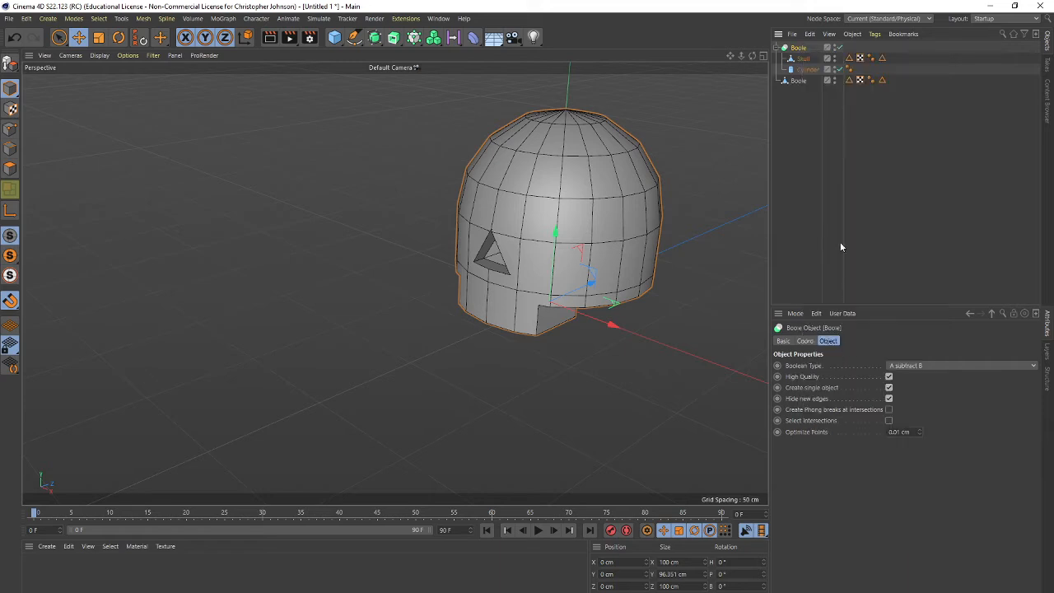
# Step: Delete the original Skull and Cylinder and place the baked polygon object inside the Boole generator
pyautogui.click(797, 80)
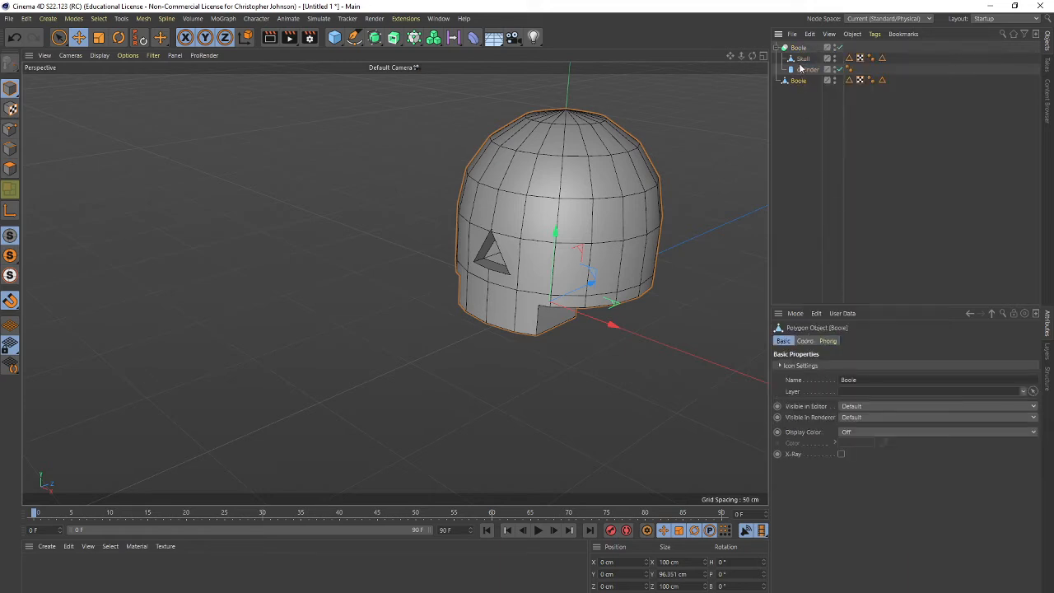
pyautogui.click(804, 59)
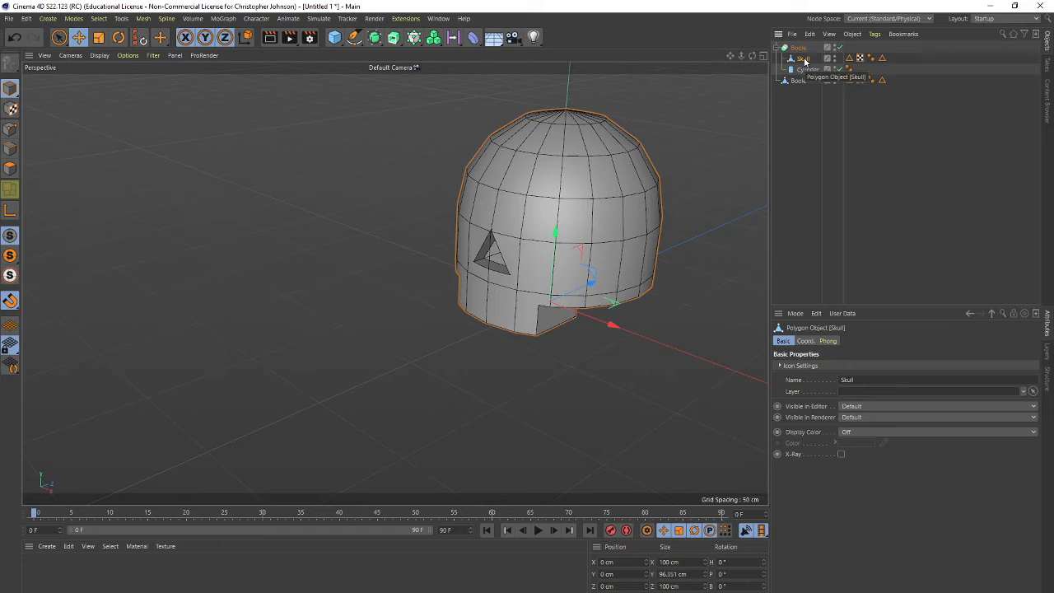
pyautogui.press('Delete')
pyautogui.moveTo(795, 71); pyautogui.dragTo(794, 54)
pyautogui.click(803, 71)
pyautogui.press('Delete')
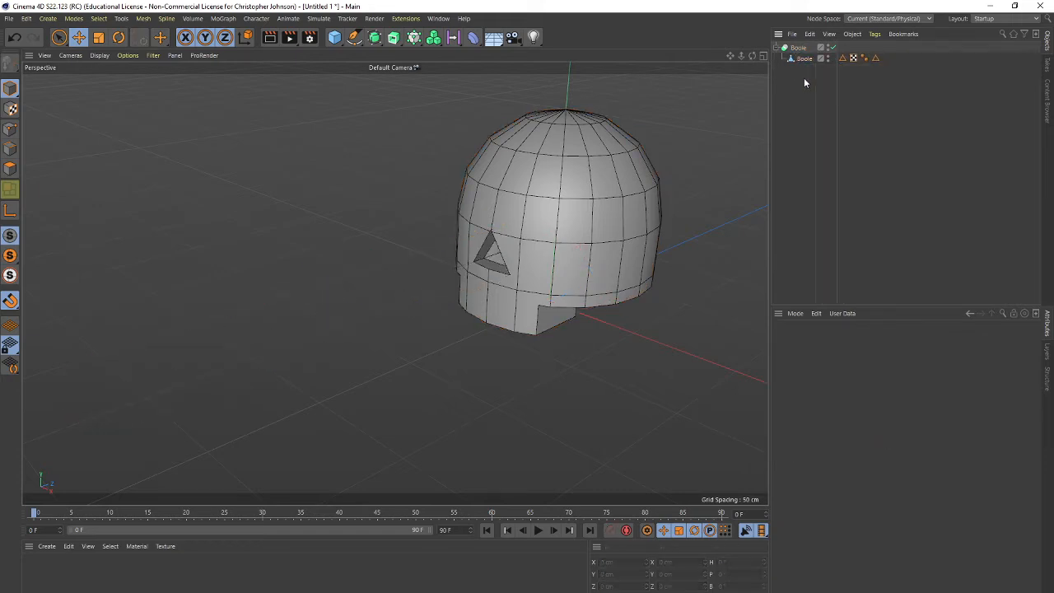
# Step: Add a sphere and place it below the baked skull inside the Boole generator
pyautogui.click(805, 59)
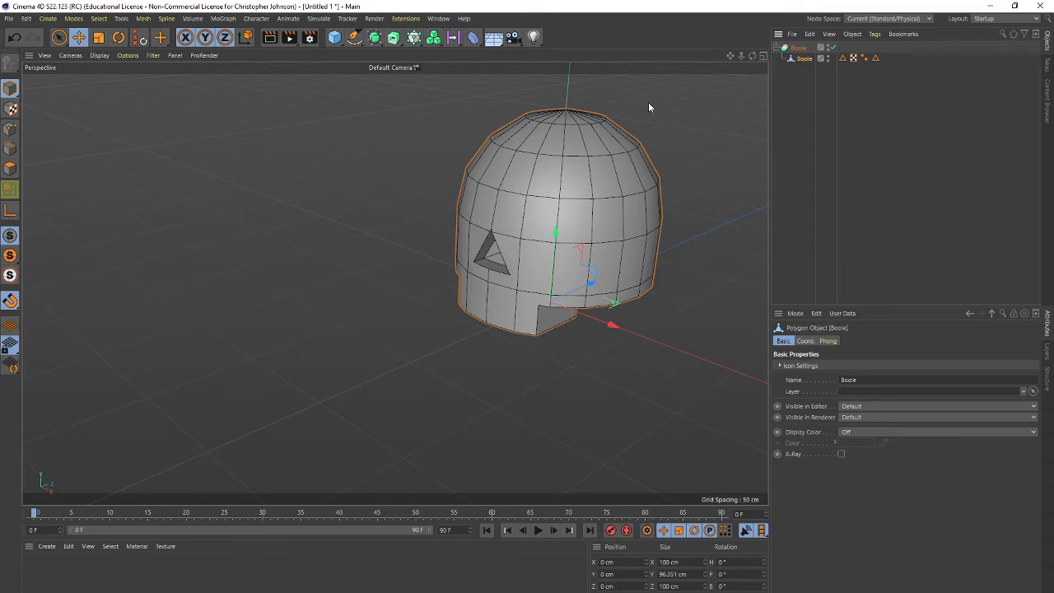
pyautogui.click(334, 38)
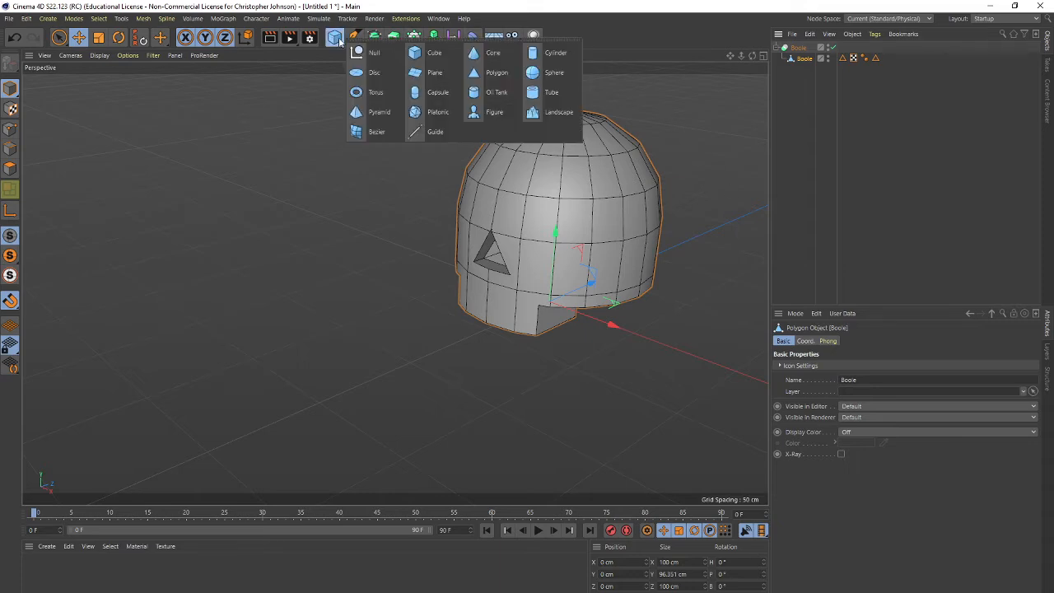
pyautogui.click(548, 72)
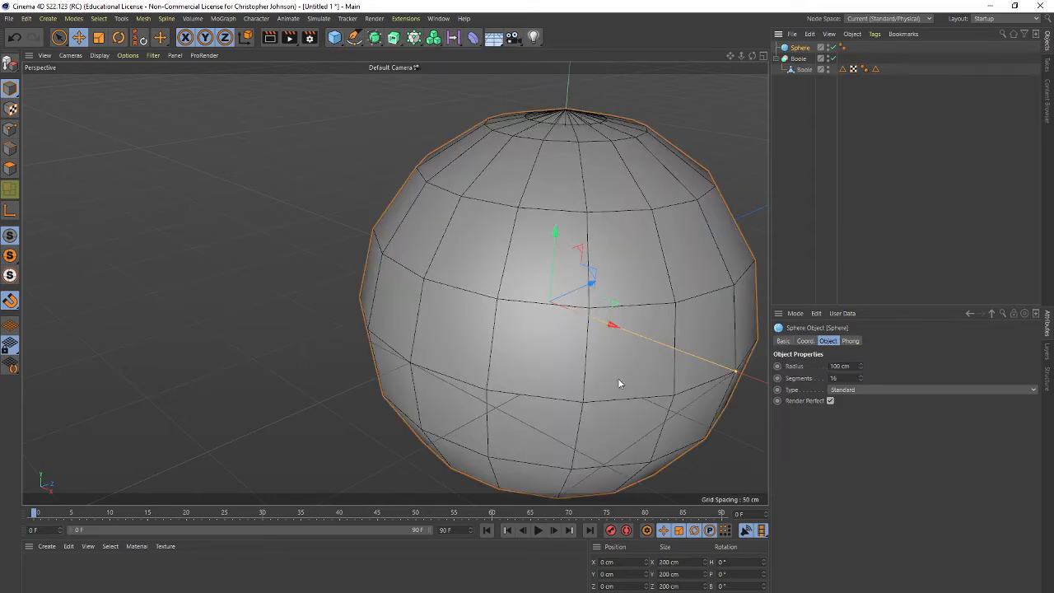
pyautogui.moveTo(795, 47); pyautogui.dragTo(801, 78)
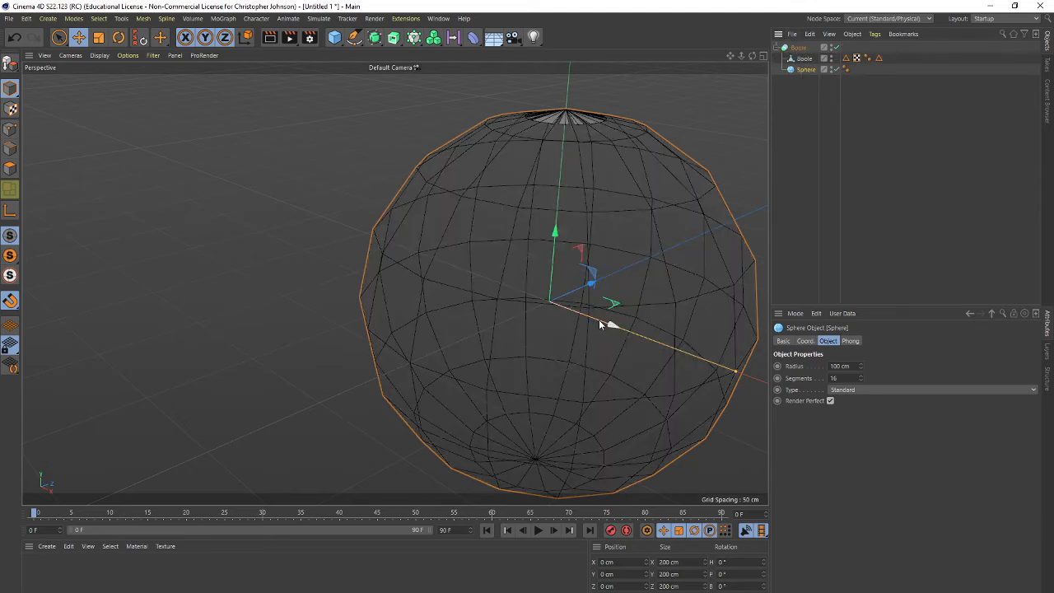
# Step: Scale the sphere to 38.4 cm and move it to about X 16.7, Y 53.3, Z -36.1 cm to cut an eye socket
pyautogui.press('t')
pyautogui.moveTo(680, 383); pyautogui.dragTo(256, 421)
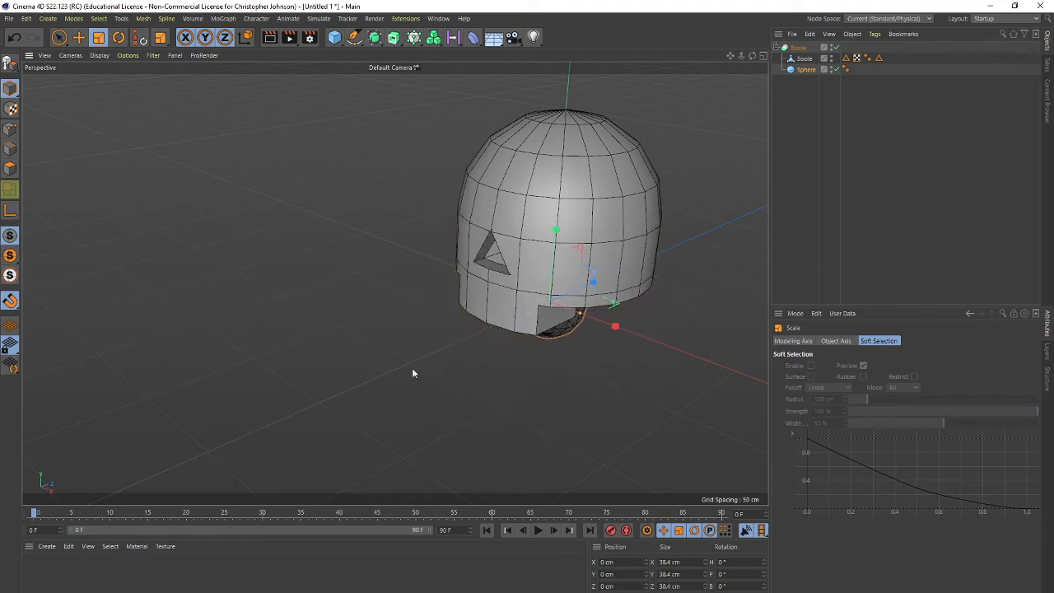
pyautogui.press('e')
pyautogui.moveTo(557, 230); pyautogui.dragTo(605, 239)
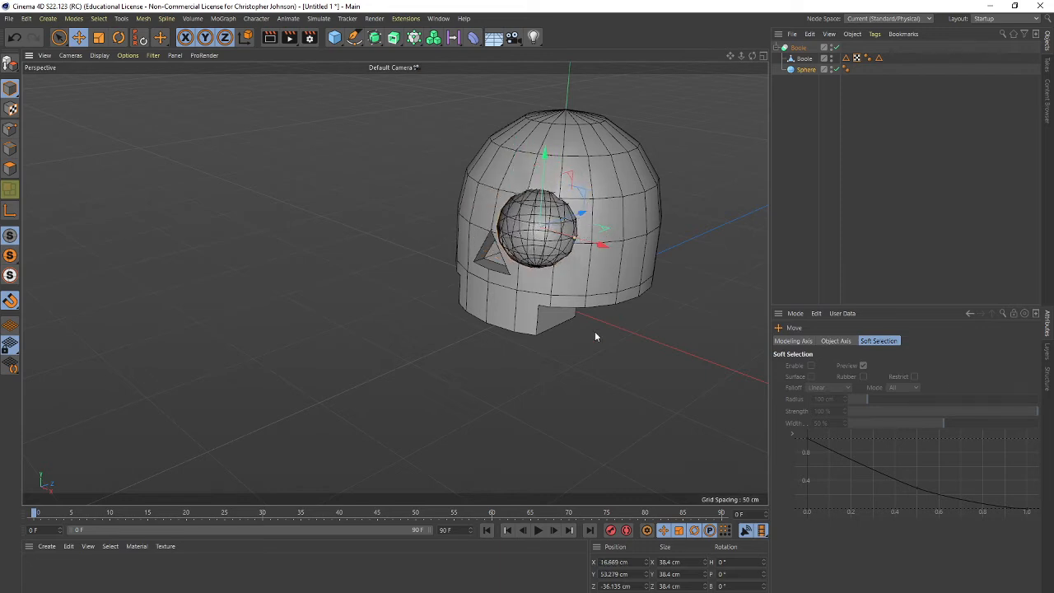
# Step: Examine the eye socket cut and its spacing from the nose hole from several angles
pyautogui.scroll(4, 586, 362)
pyautogui.scroll(-3, 587, 358)
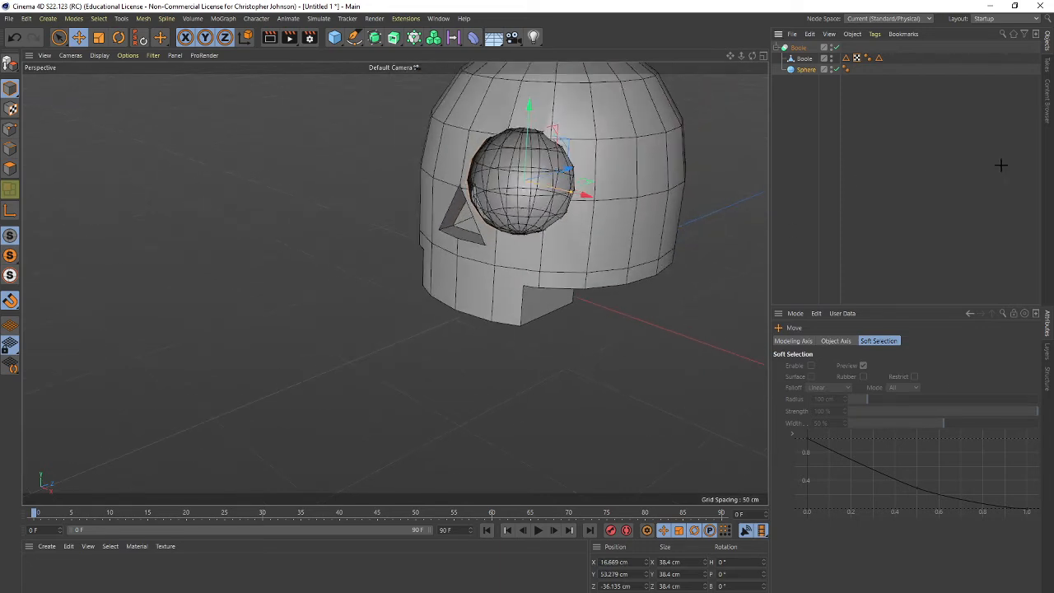
pyautogui.click(690, 191)
pyautogui.keyDown('alt'); pyautogui.moveTo(576, 353); pyautogui.dragTo(599, 361); pyautogui.keyUp('alt')
pyautogui.scroll(3, 598, 354)
pyautogui.scroll(-3, 597, 354)
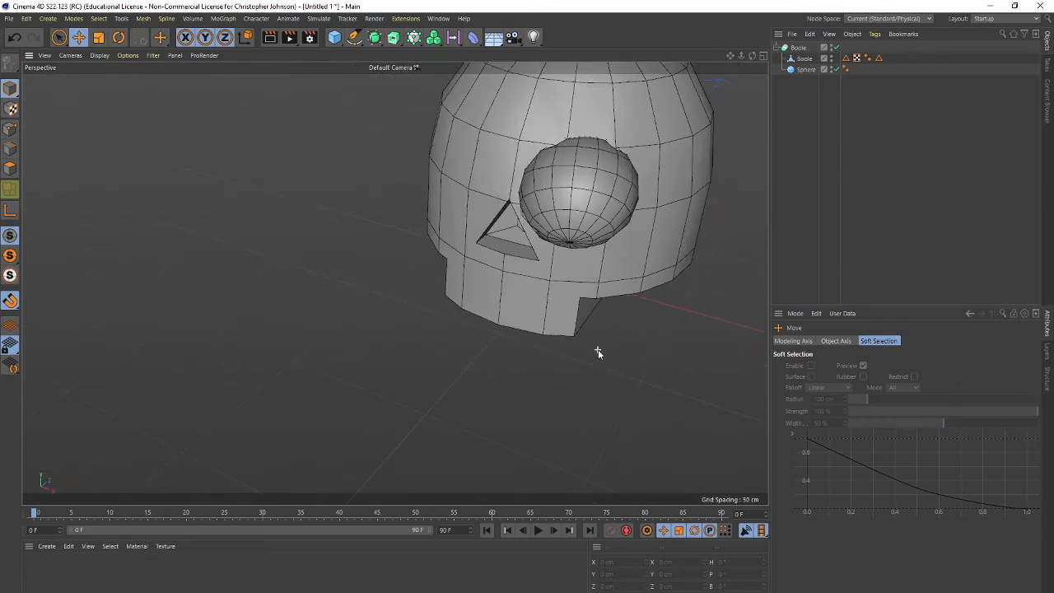
pyautogui.keyDown('alt'); pyautogui.moveTo(598, 353); pyautogui.dragTo(545, 401, button='middle'); pyautogui.keyUp('alt')
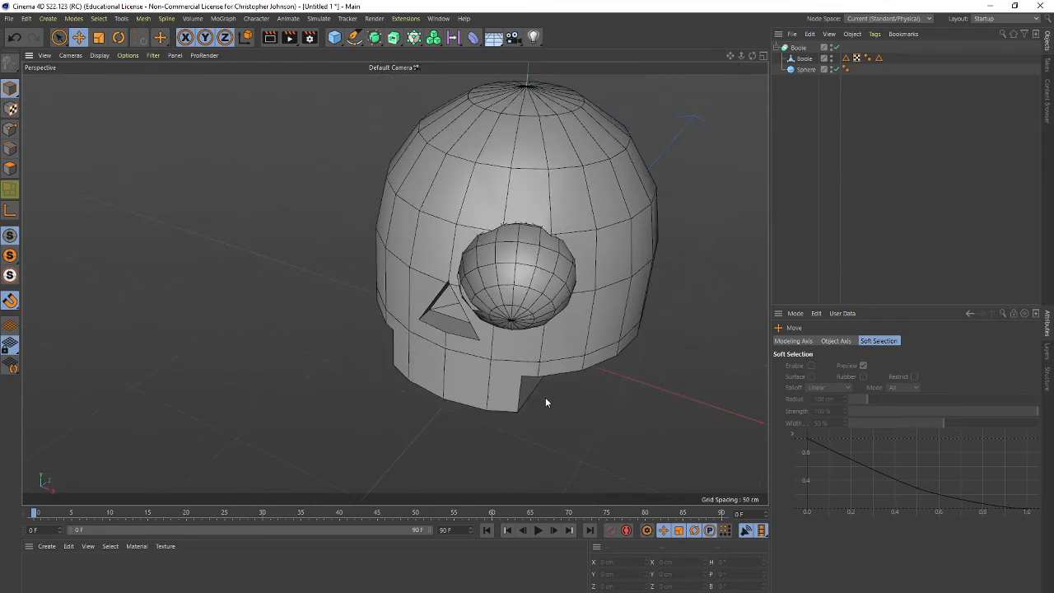
pyautogui.scroll(3, 547, 395)
pyautogui.scroll(-3, 546, 395)
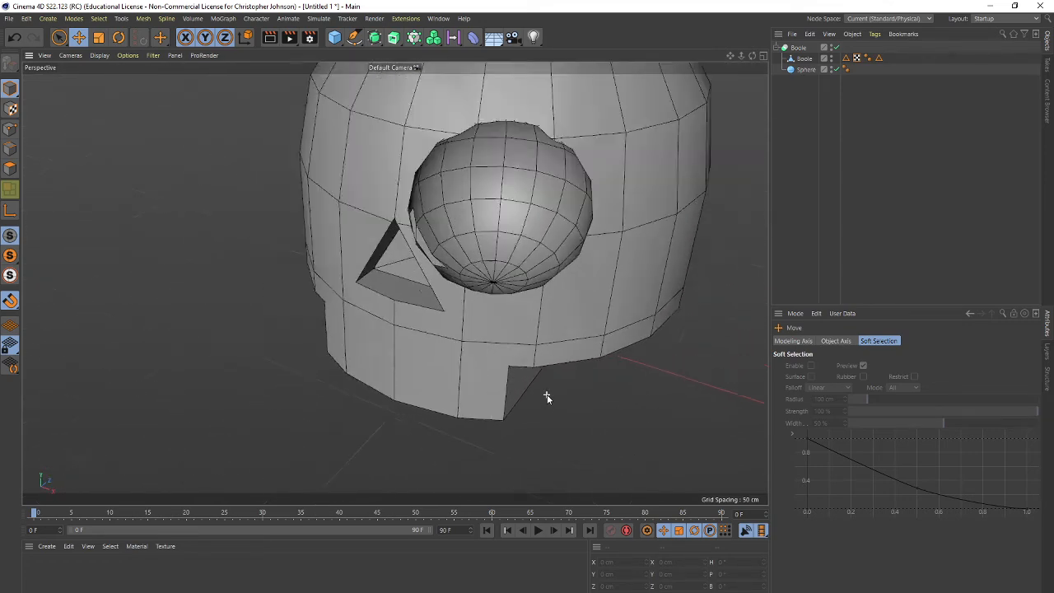
# Step: Try the Tetrahedron, Hexahedron and Octahedron types on the eye socket sphere
pyautogui.click(804, 70)
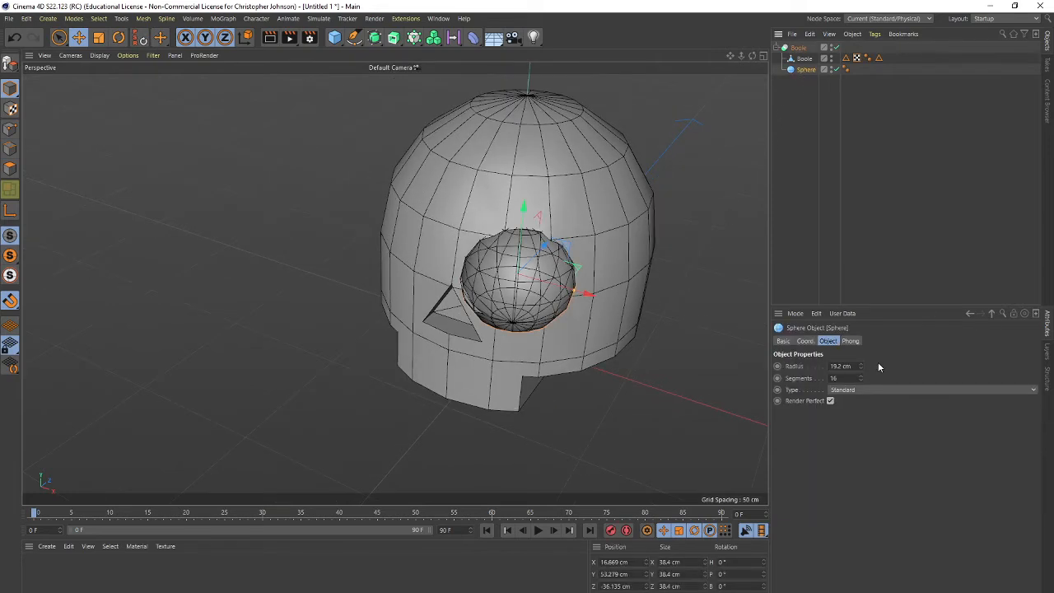
pyautogui.click(860, 389)
pyautogui.click(860, 413)
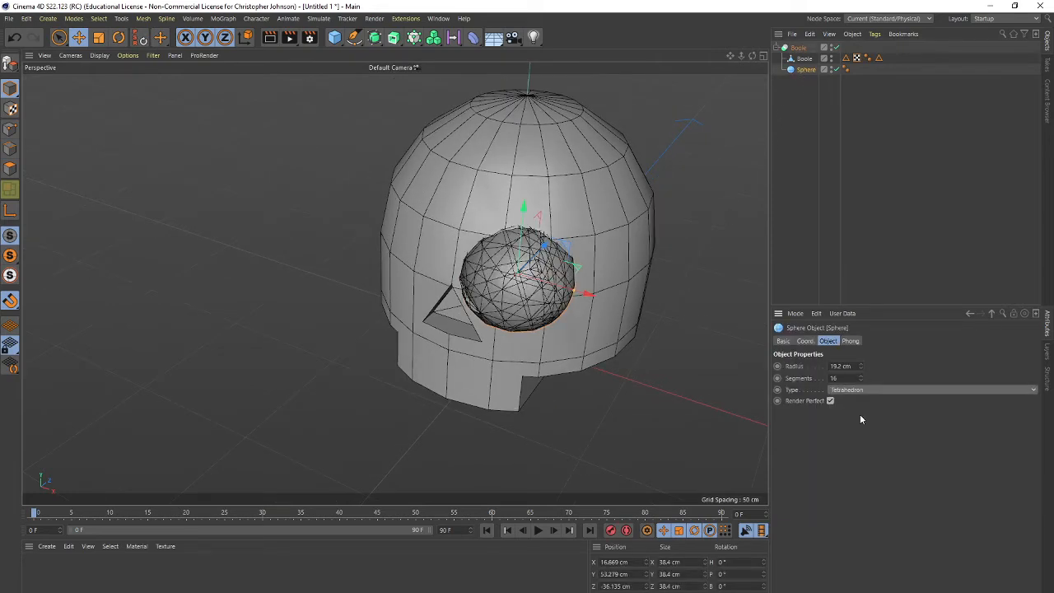
pyautogui.click(861, 389)
pyautogui.click(857, 423)
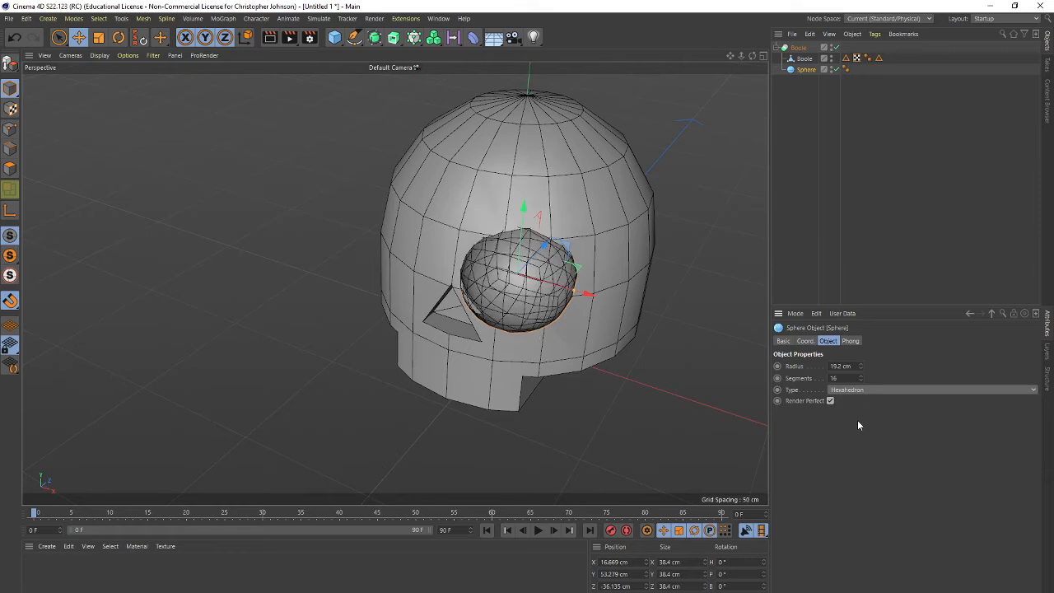
pyautogui.click(860, 392)
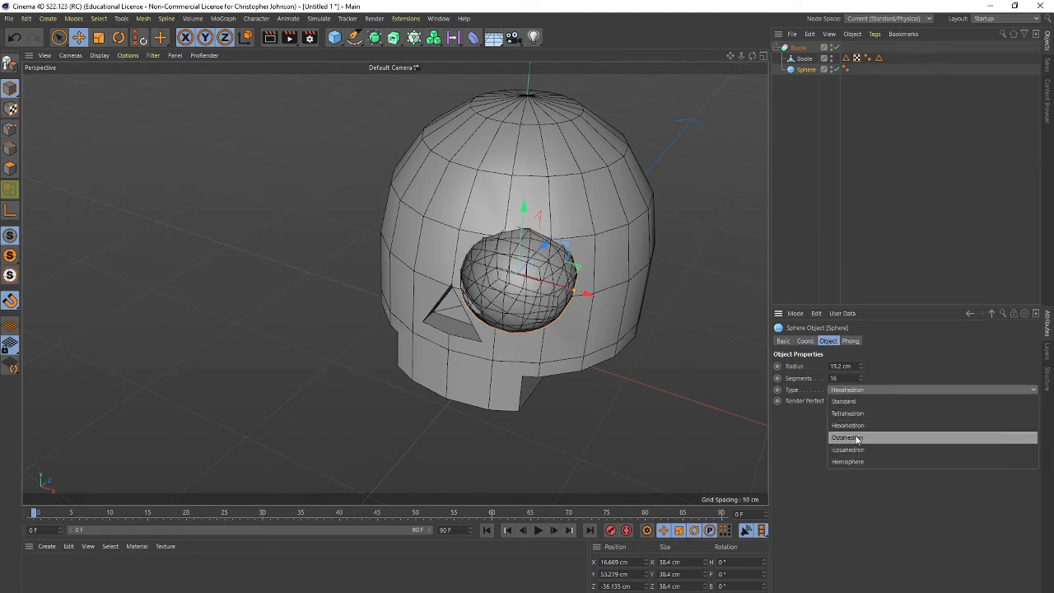
pyautogui.click(857, 437)
# Step: Set the sphere's type to Icosahedron and move it outward to about 23 cm in X
pyautogui.click(856, 390)
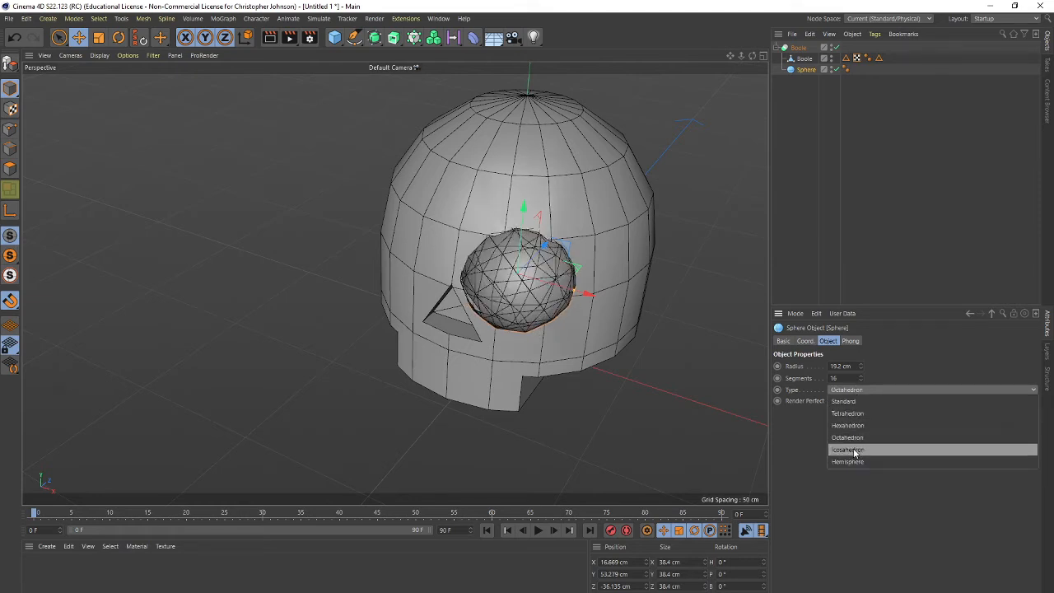
pyautogui.click(855, 450)
pyautogui.moveTo(588, 294); pyautogui.dragTo(605, 299)
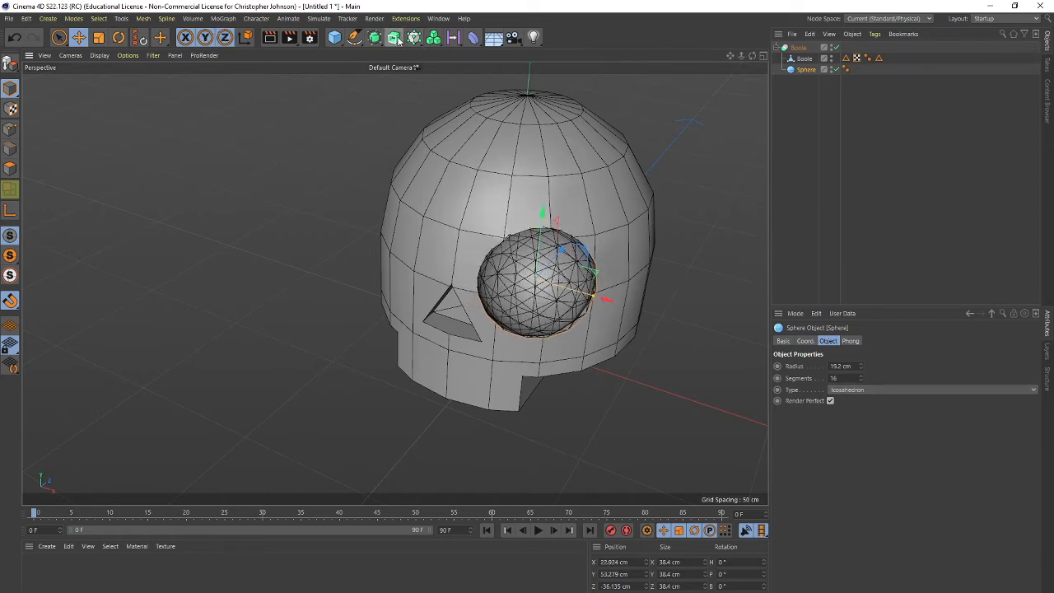
# Step: Mirror the sphere with a Symmetry object across the ZY plane and place the Symmetry below the baked skull inside the Boole
pyautogui.click(395, 39)
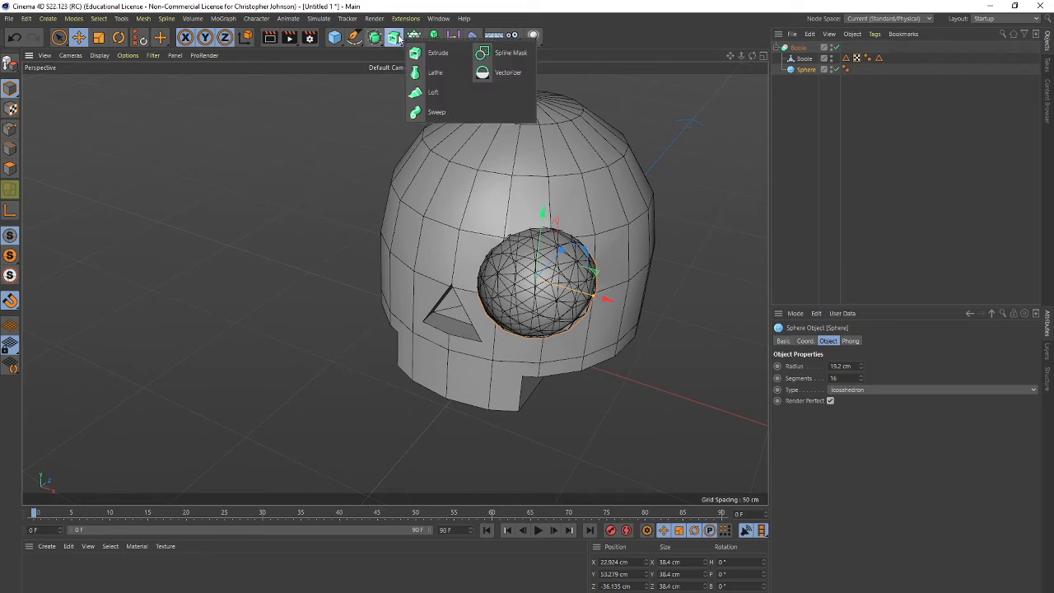
pyautogui.click(374, 37)
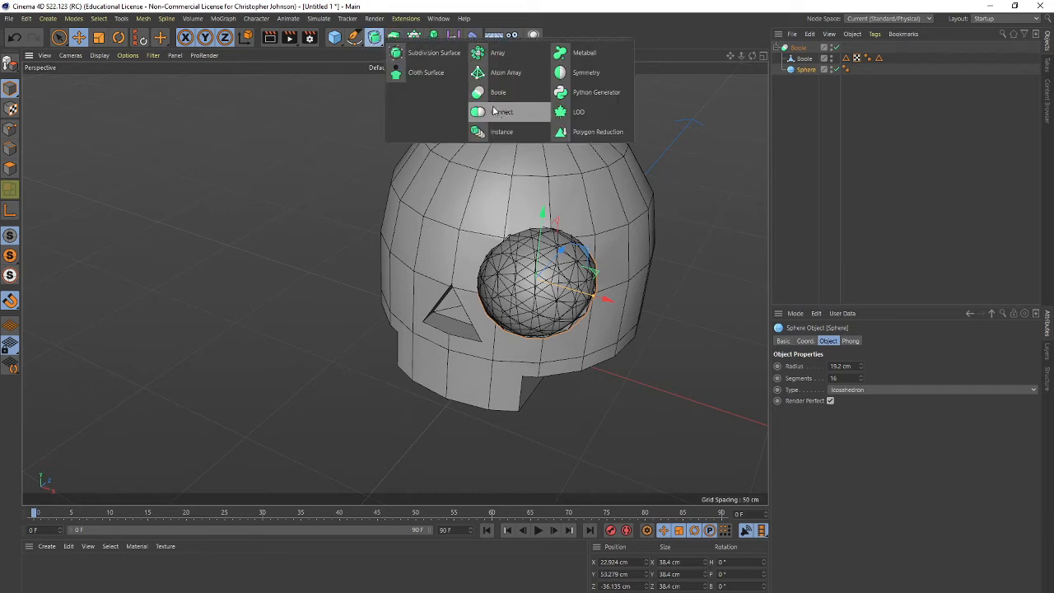
pyautogui.click(586, 73)
pyautogui.moveTo(815, 51); pyautogui.dragTo(810, 71)
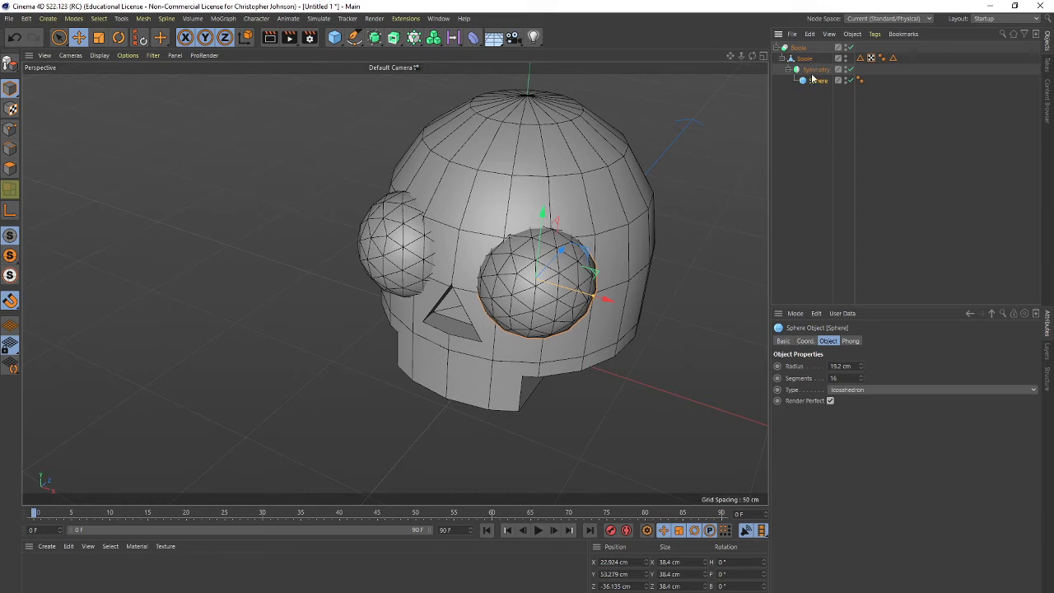
pyautogui.moveTo(813, 71); pyautogui.dragTo(811, 131)
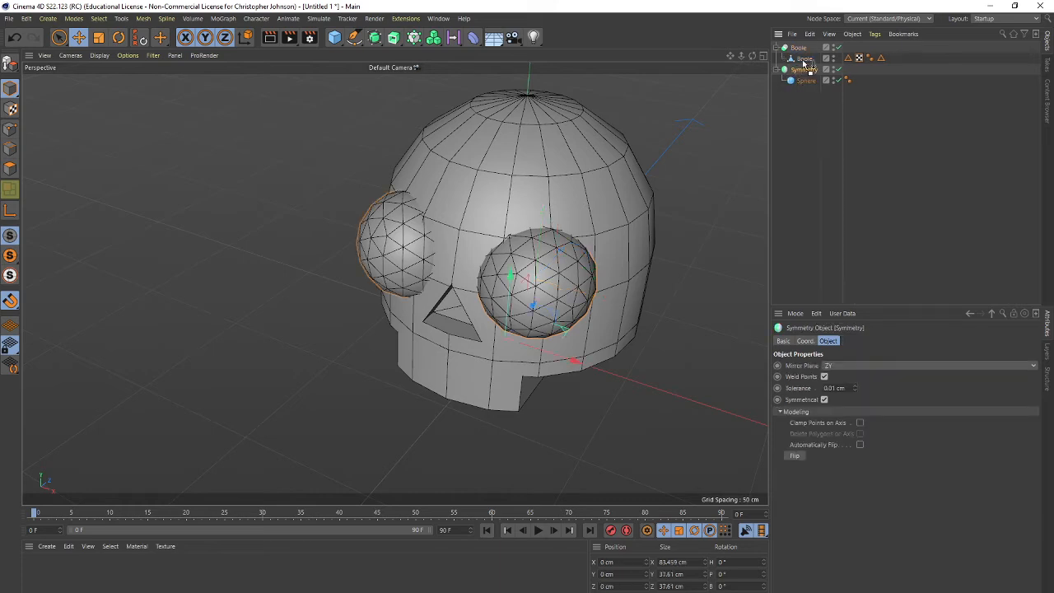
pyautogui.moveTo(805, 64); pyautogui.dragTo(802, 66)
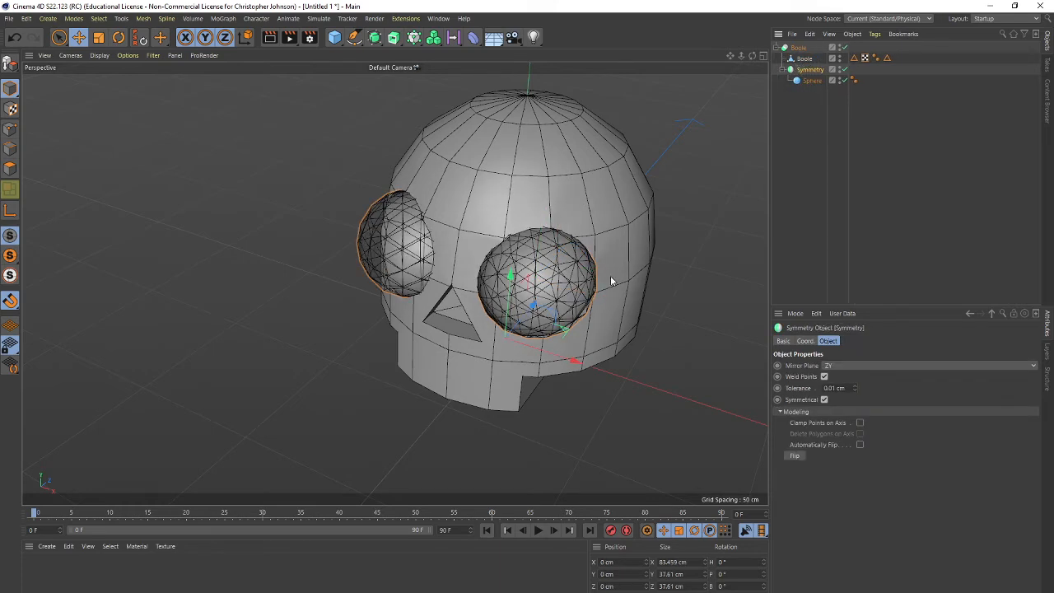
pyautogui.click(795, 212)
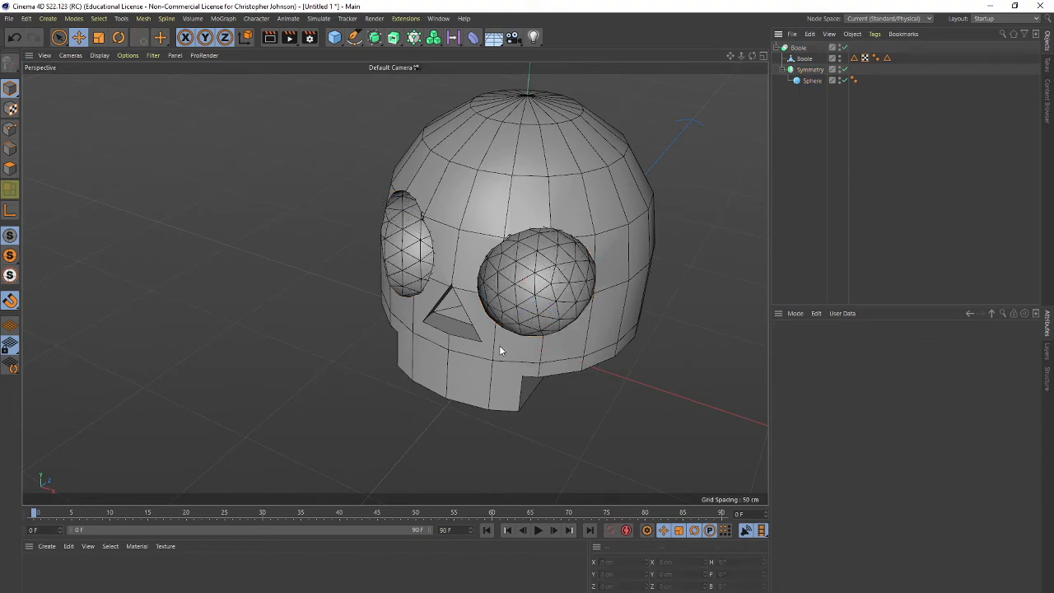
pyautogui.keyDown('alt'); pyautogui.moveTo(499, 348); pyautogui.dragTo(522, 329); pyautogui.keyUp('alt')
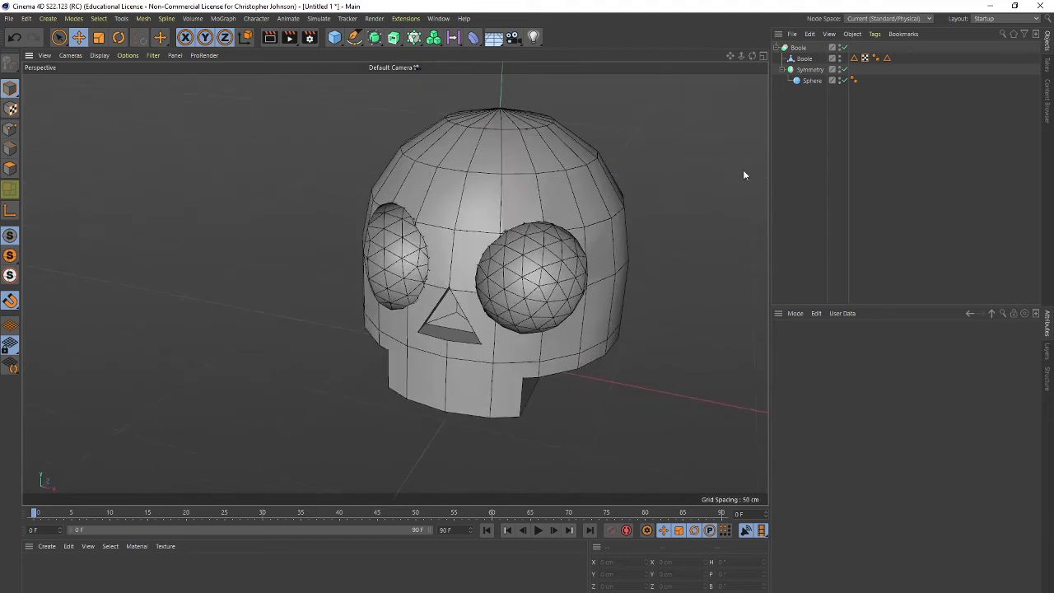
pyautogui.click(808, 70)
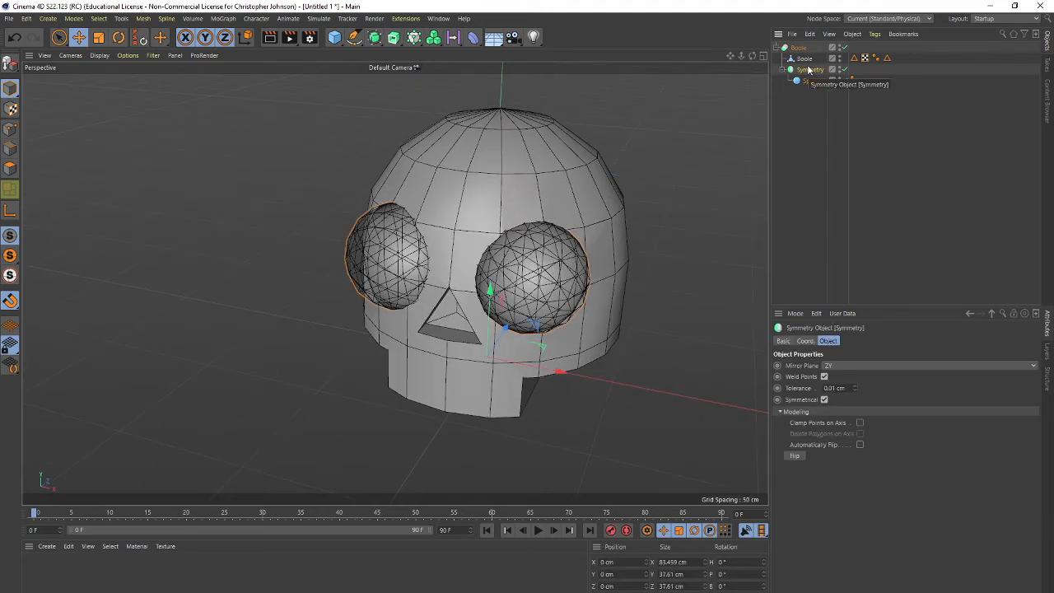
# Step: Delete the eye socket Symmetry with its sphere and add a Circle spline
pyautogui.press('Delete')
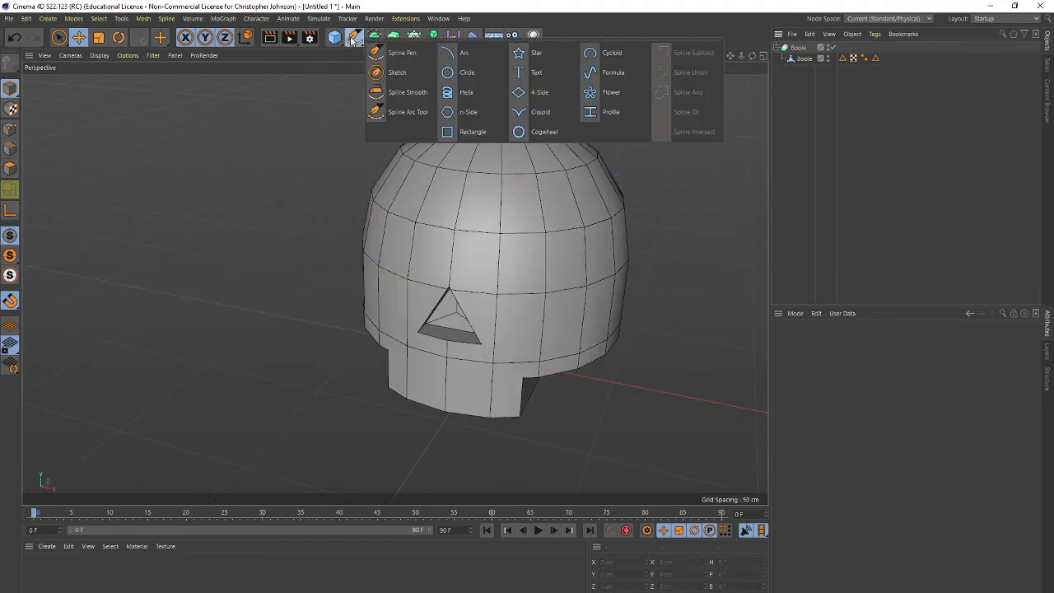
pyautogui.click(354, 38)
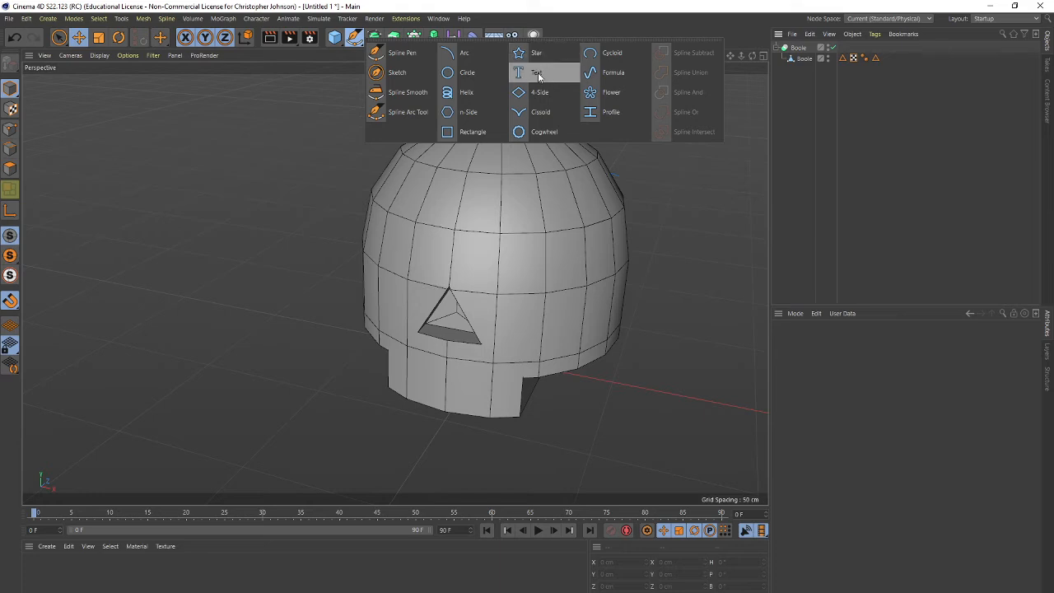
pyautogui.click(467, 73)
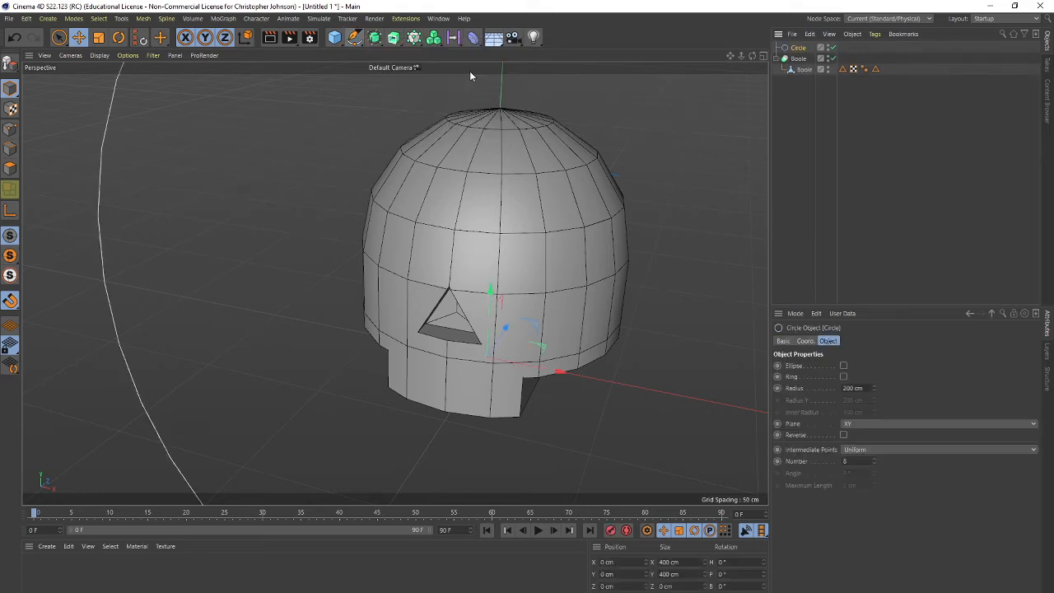
# Step: Add a Rectangle spline and move it up to about 201 cm in Y, so its lower edge crosses the circle's middle
pyautogui.click(354, 37)
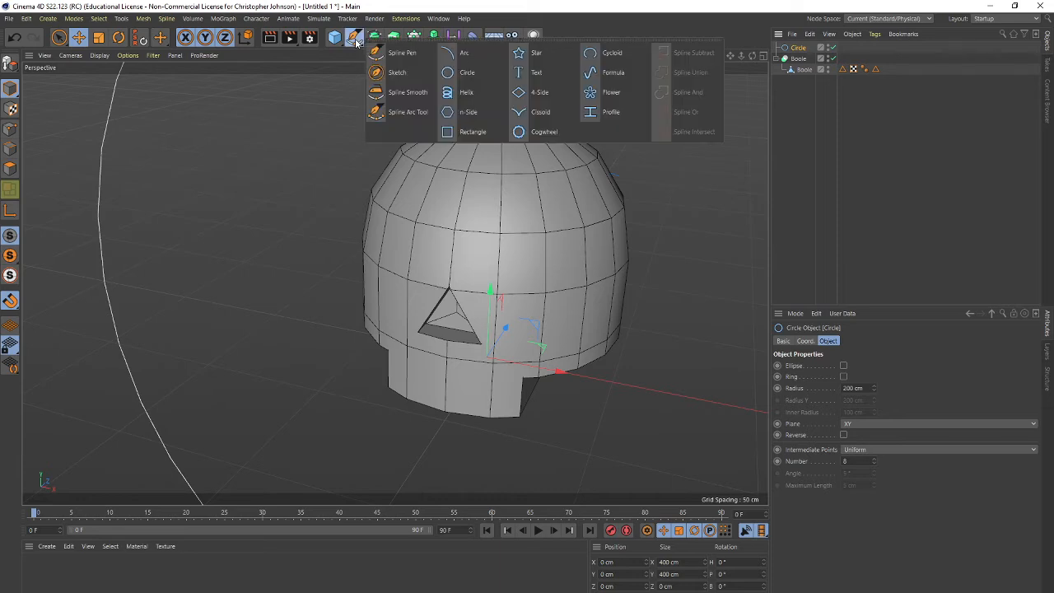
pyautogui.click(473, 132)
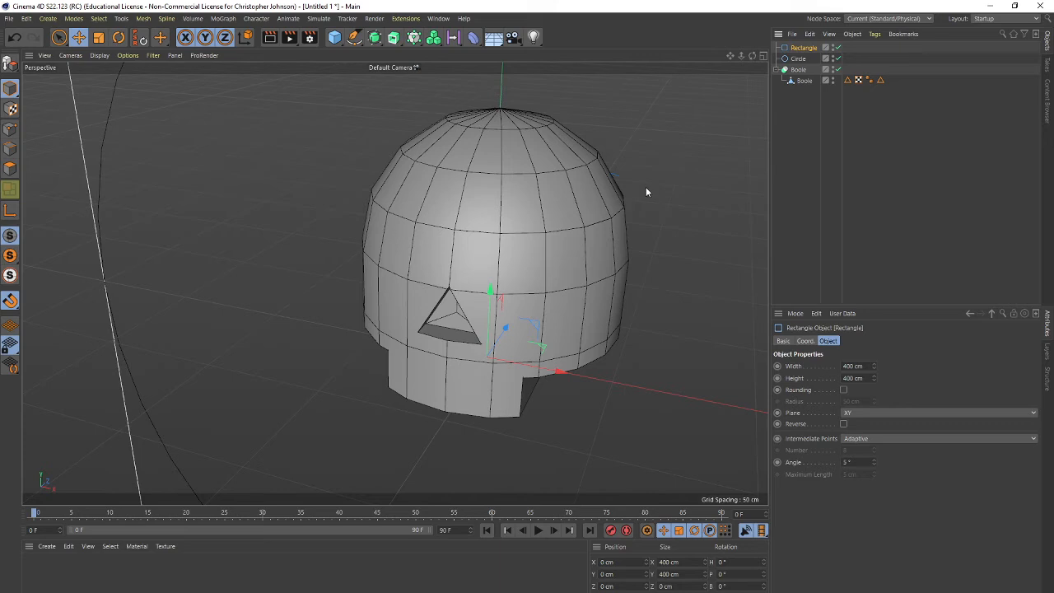
pyautogui.click(763, 55)
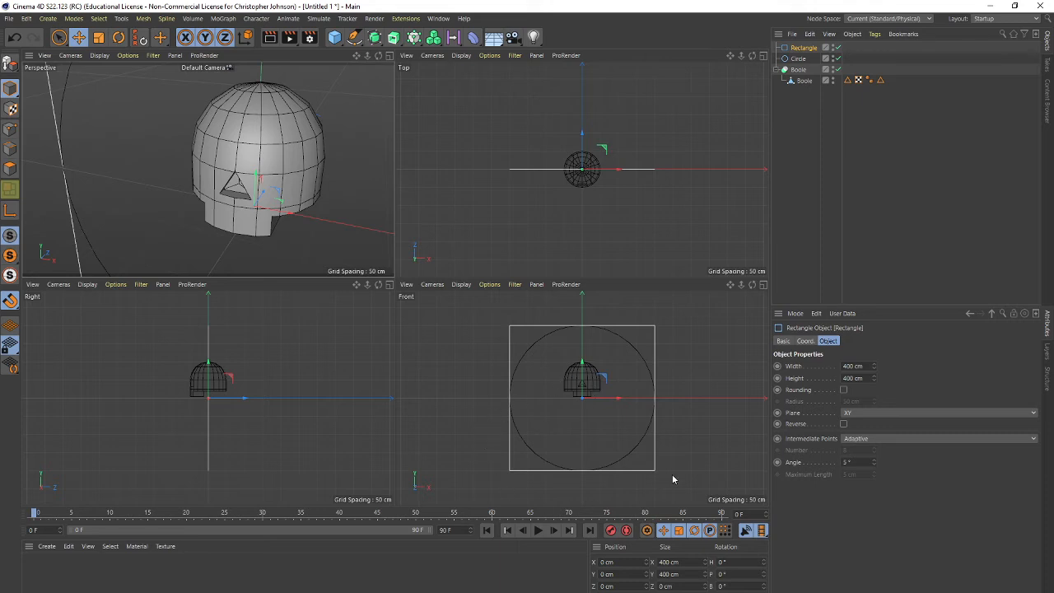
pyautogui.moveTo(583, 364); pyautogui.dragTo(568, 329)
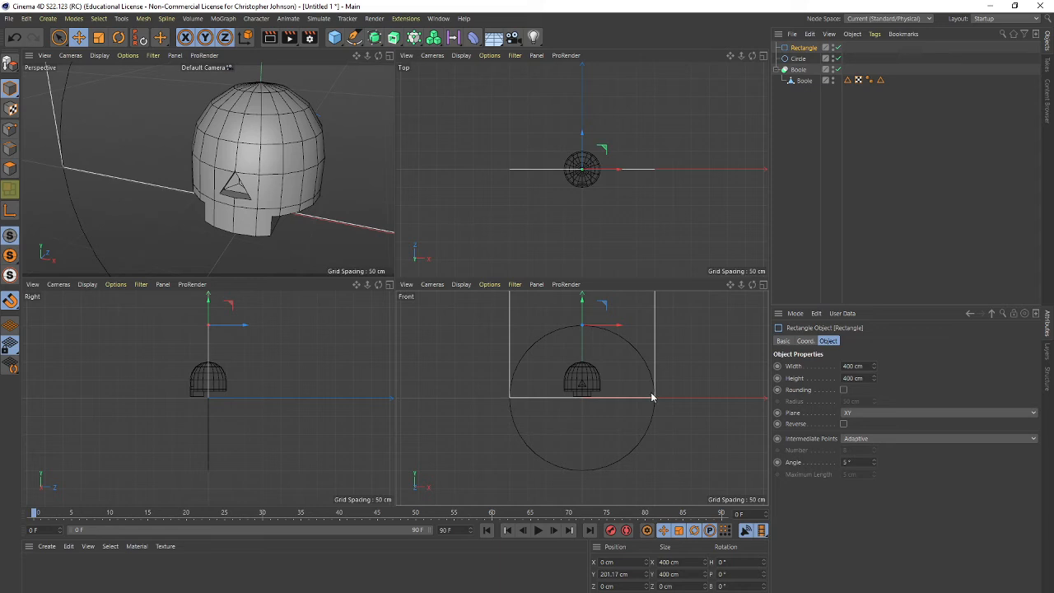
# Step: Add an Extrude object to the scene
pyautogui.click(359, 42)
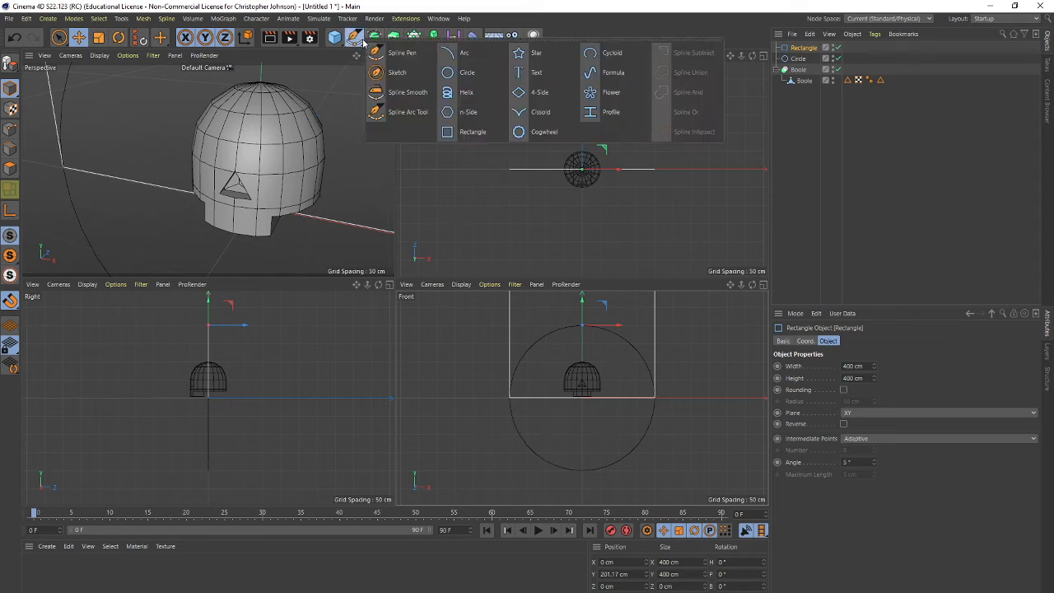
pyautogui.click(374, 38)
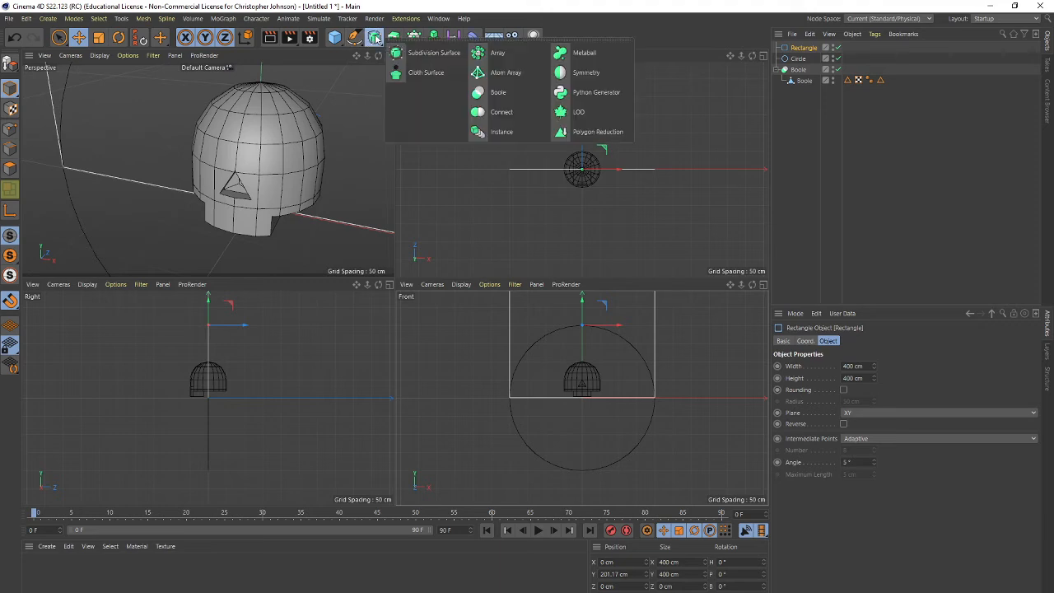
pyautogui.click(394, 38)
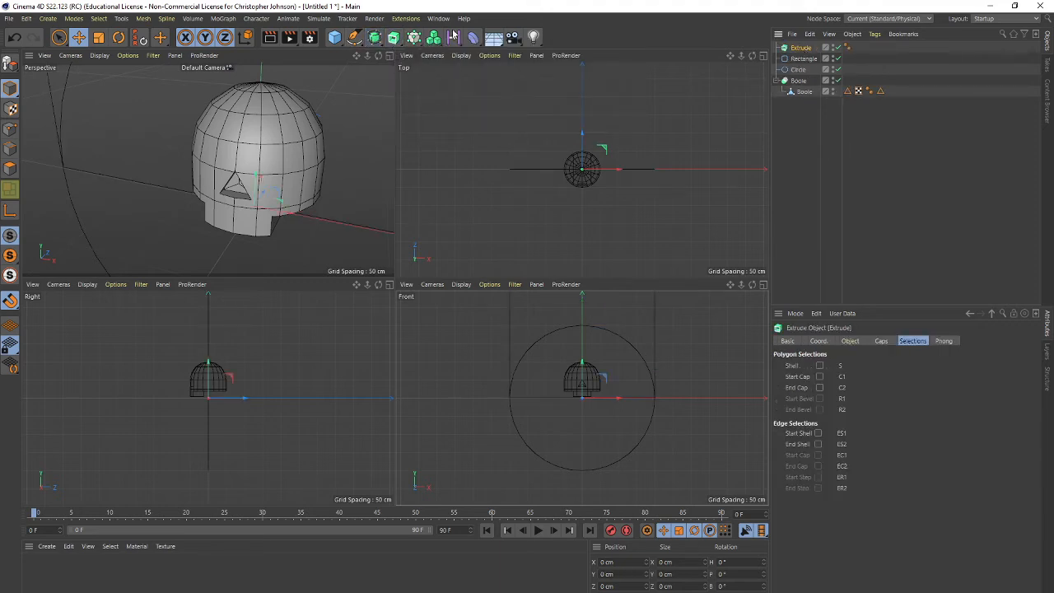
# Step: Add a Spline Mask below the Boole in the hierarchy and place the Rectangle and Circle inside it
pyautogui.click(393, 38)
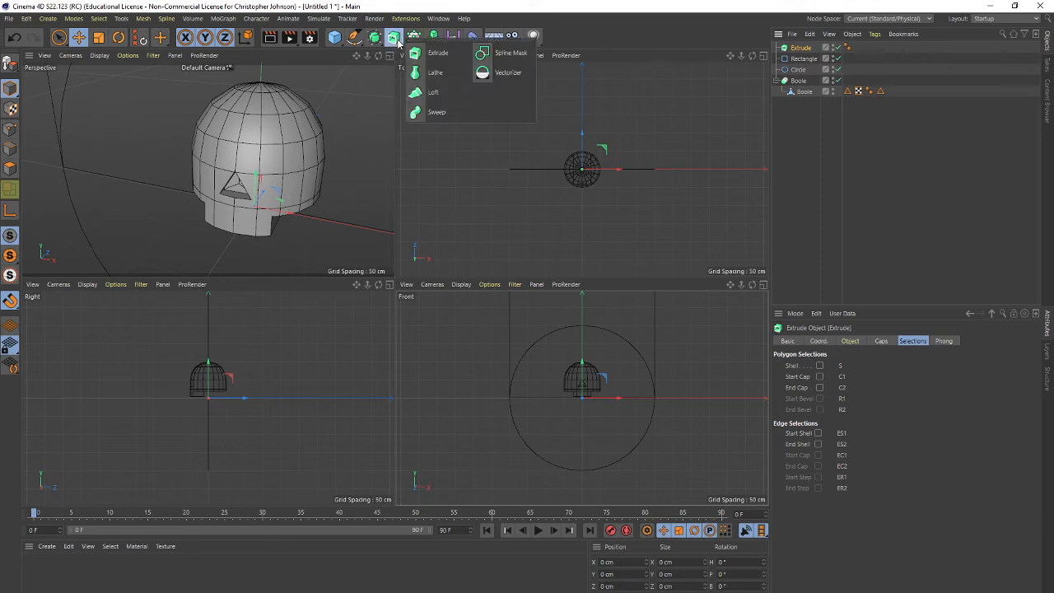
pyautogui.click(506, 55)
pyautogui.moveTo(816, 48); pyautogui.dragTo(795, 159)
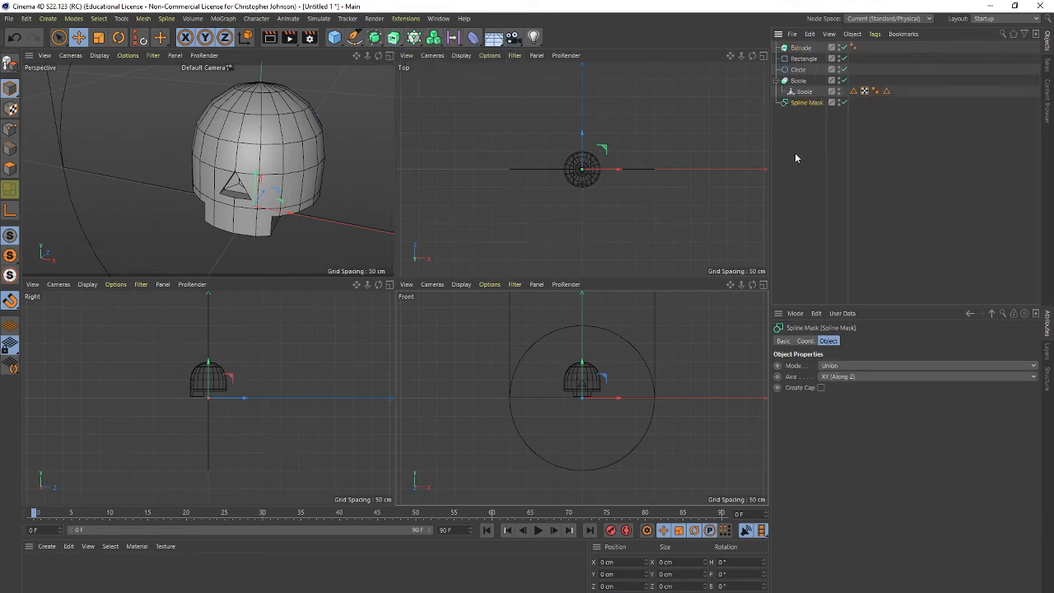
pyautogui.moveTo(801, 59); pyautogui.dragTo(804, 102)
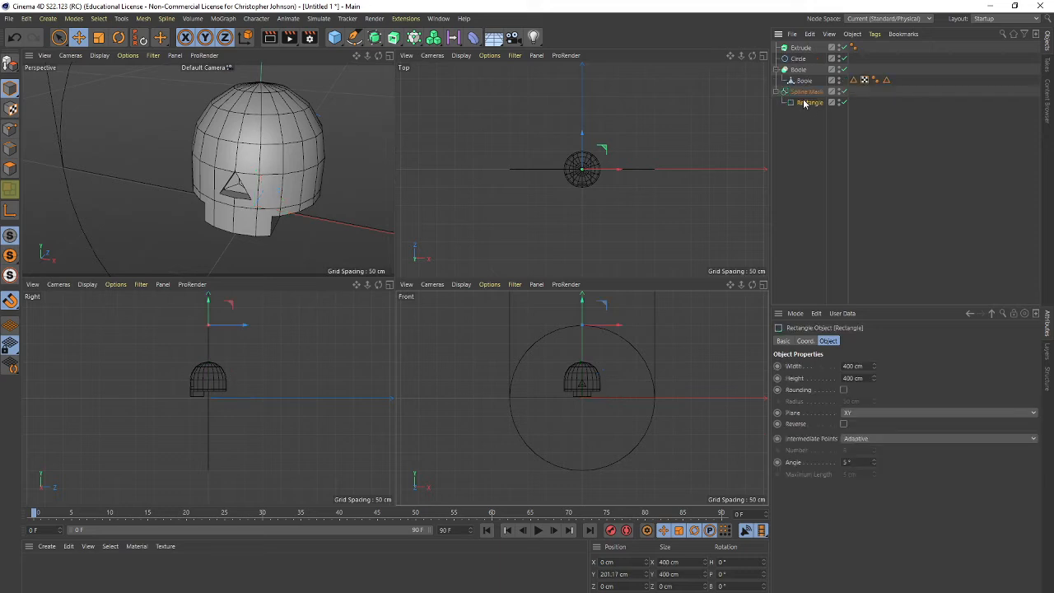
pyautogui.moveTo(800, 63); pyautogui.dragTo(801, 107)
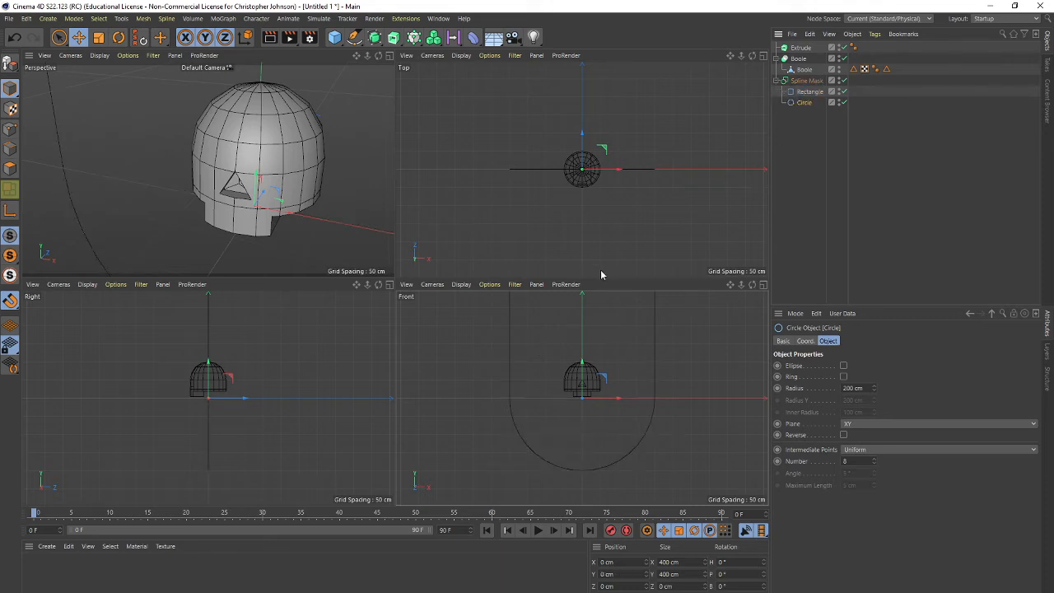
# Step: With the Spline Mask disabled, set the Rectangle's height to 235 cm and lower it to about 123 cm in Y
pyautogui.scroll(2, 561, 375)
pyautogui.scroll(-4, 559, 381)
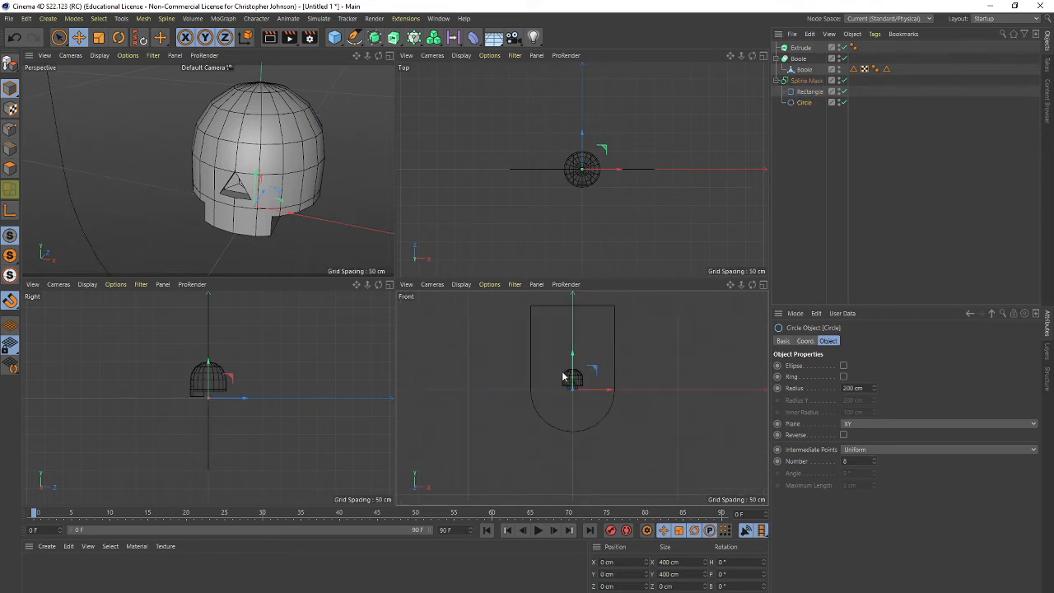
pyautogui.keyDown('alt'); pyautogui.moveTo(635, 353); pyautogui.dragTo(617, 377, button='middle'); pyautogui.keyUp('alt')
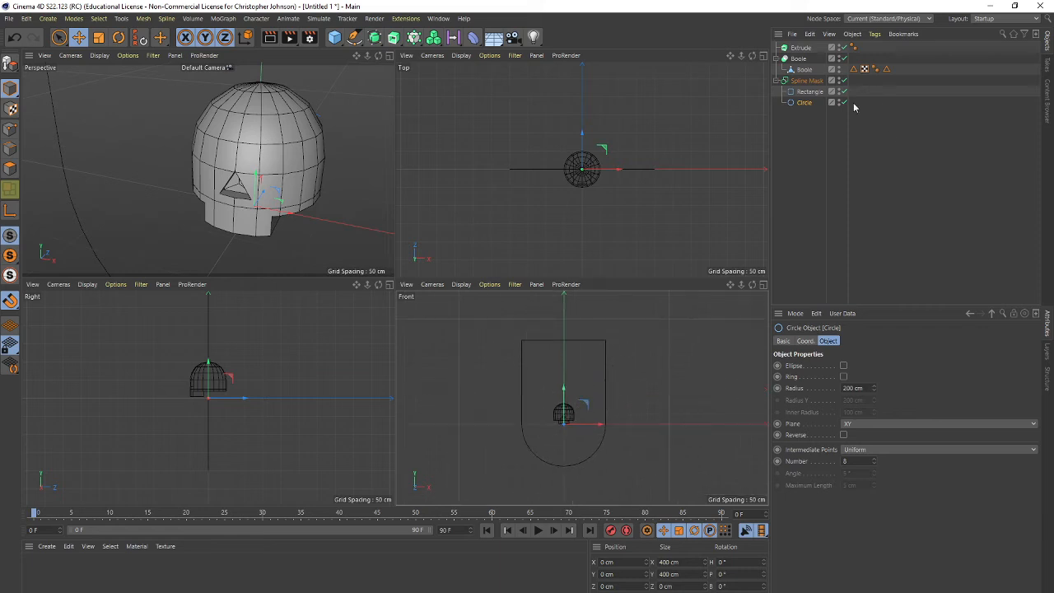
pyautogui.click(809, 82)
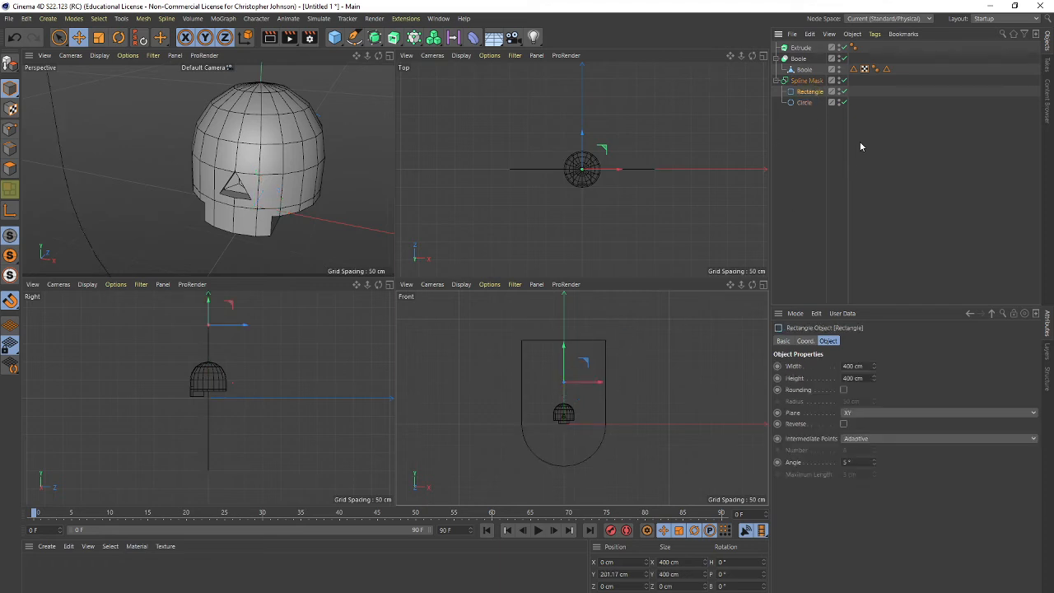
pyautogui.click(842, 80)
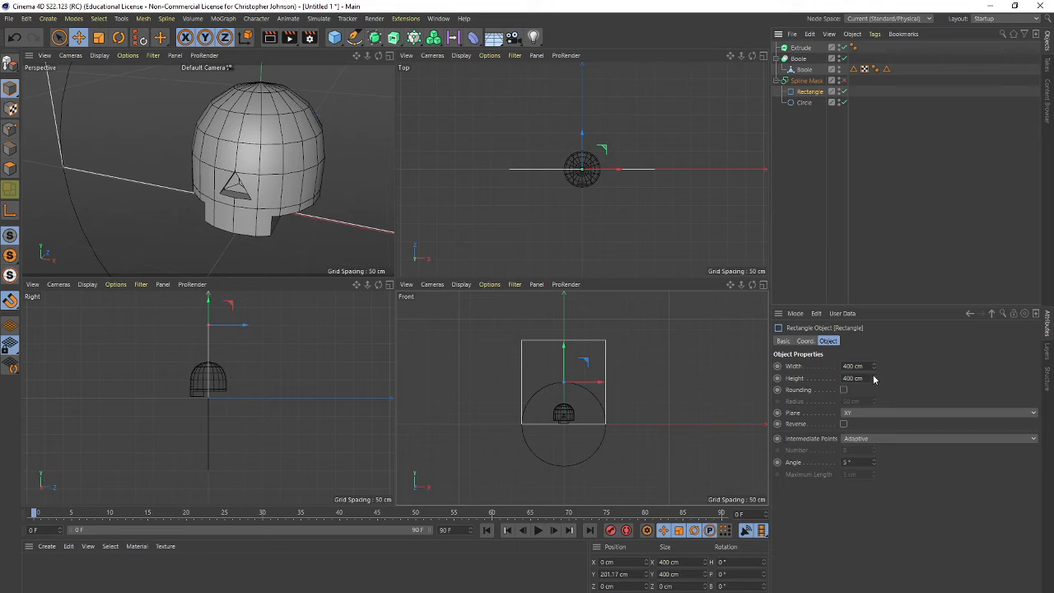
pyautogui.moveTo(874, 380)
pyautogui.mouseDown()
pyautogui.moveTo(874, 407)
pyautogui.moveTo(875, 373)
pyautogui.mouseUp()
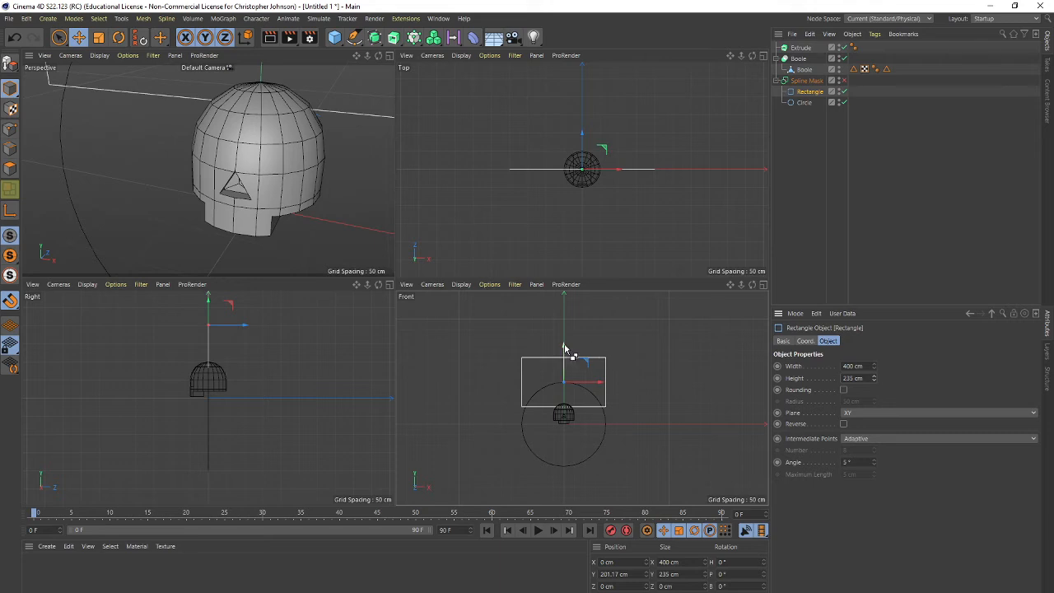
pyautogui.moveTo(563, 348); pyautogui.dragTo(565, 365)
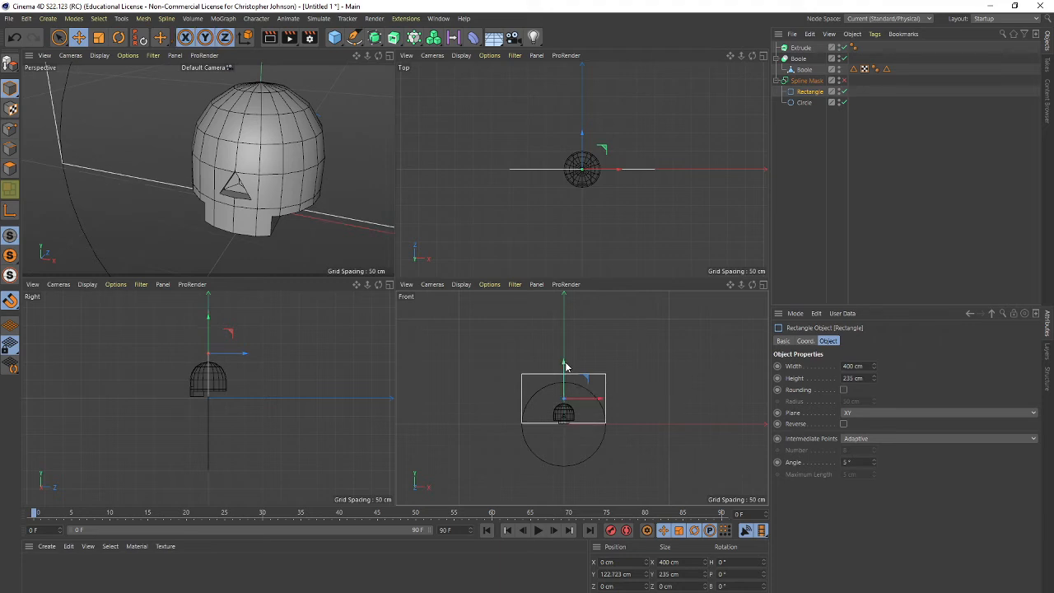
# Step: Scale the Rectangle and Circle down together to about 35.6 cm wide, fitting them within the skull in the Front view
pyautogui.scroll(5, 563, 374)
pyautogui.press('F1')
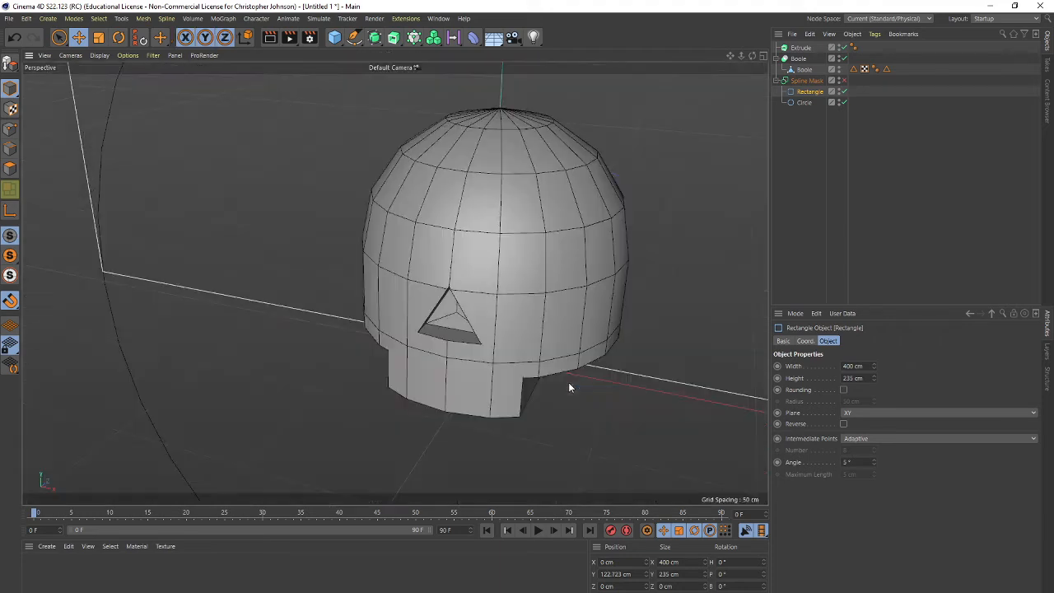
pyautogui.press('F2')
pyautogui.press('F4')
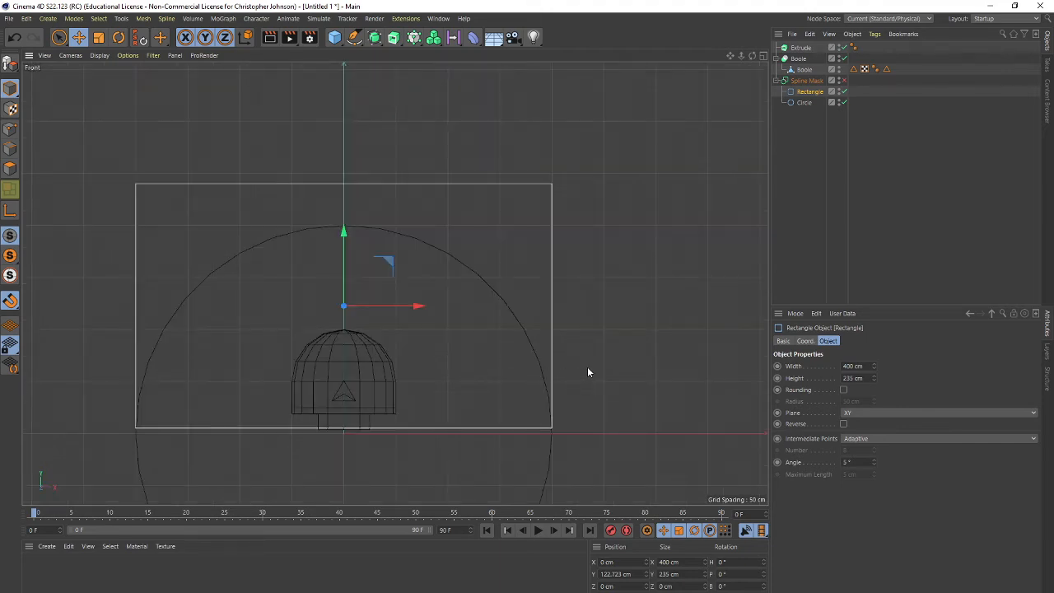
pyautogui.scroll(-2, 587, 372)
pyautogui.click(805, 102)
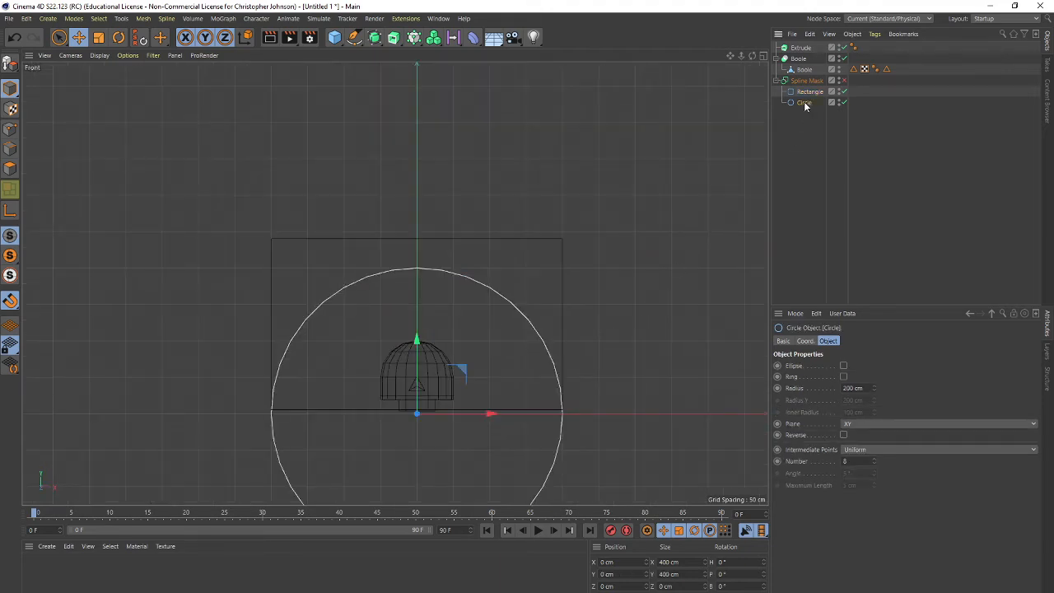
pyautogui.keyDown('ctrl'); pyautogui.click(811, 93); pyautogui.keyUp('ctrl')
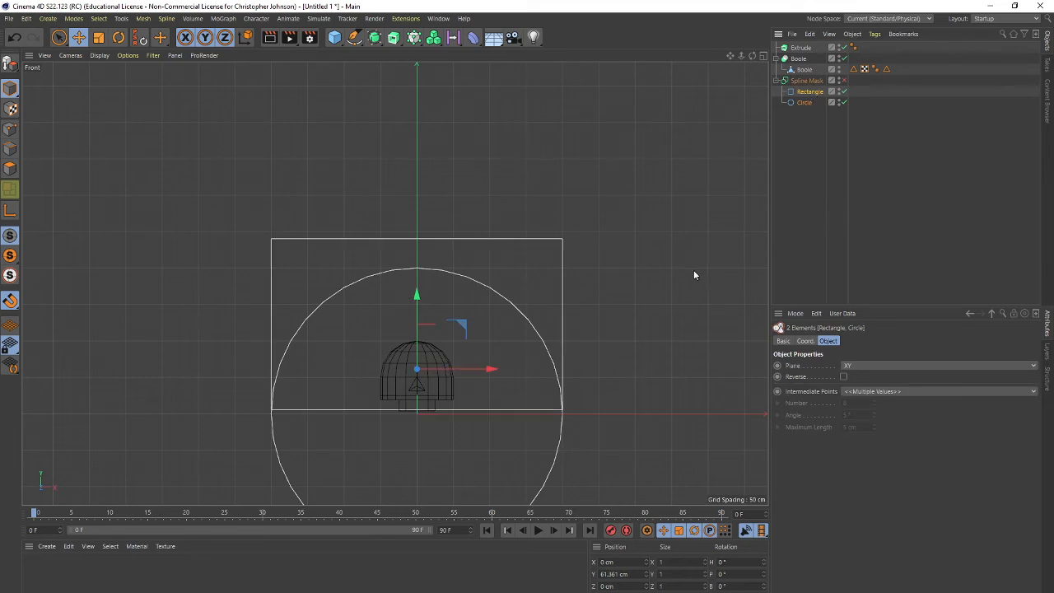
pyautogui.press('t')
pyautogui.moveTo(694, 283); pyautogui.dragTo(307, 398)
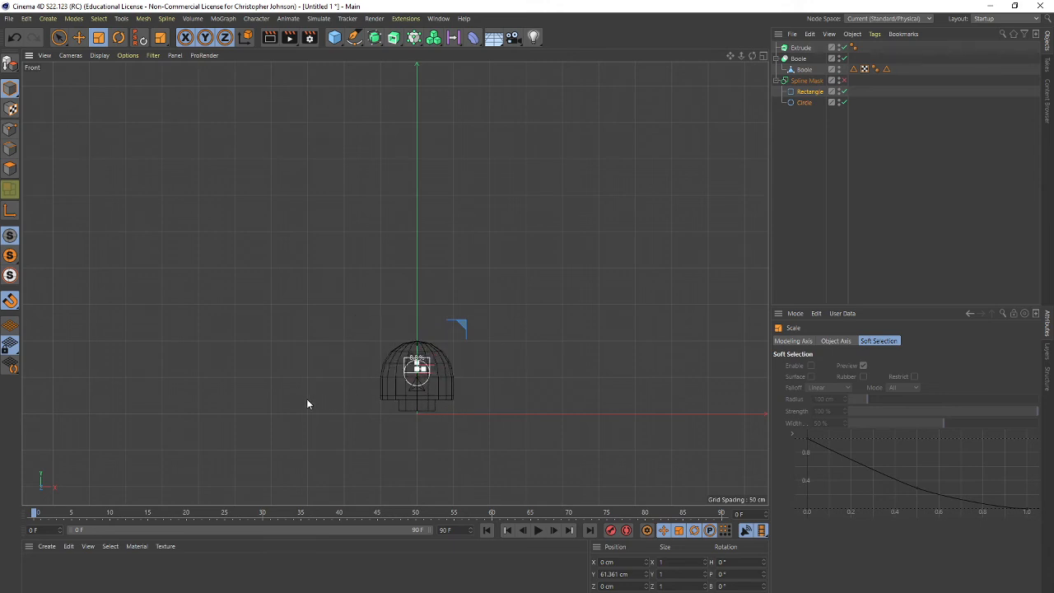
pyautogui.scroll(2, 375, 390)
pyautogui.scroll(5, 468, 379)
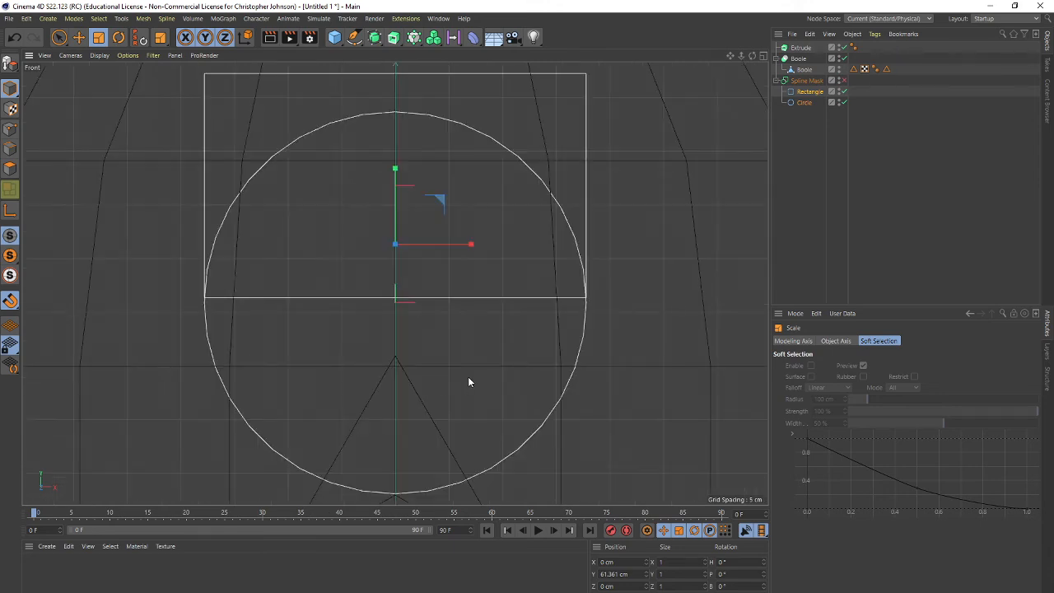
pyautogui.scroll(-4, 467, 379)
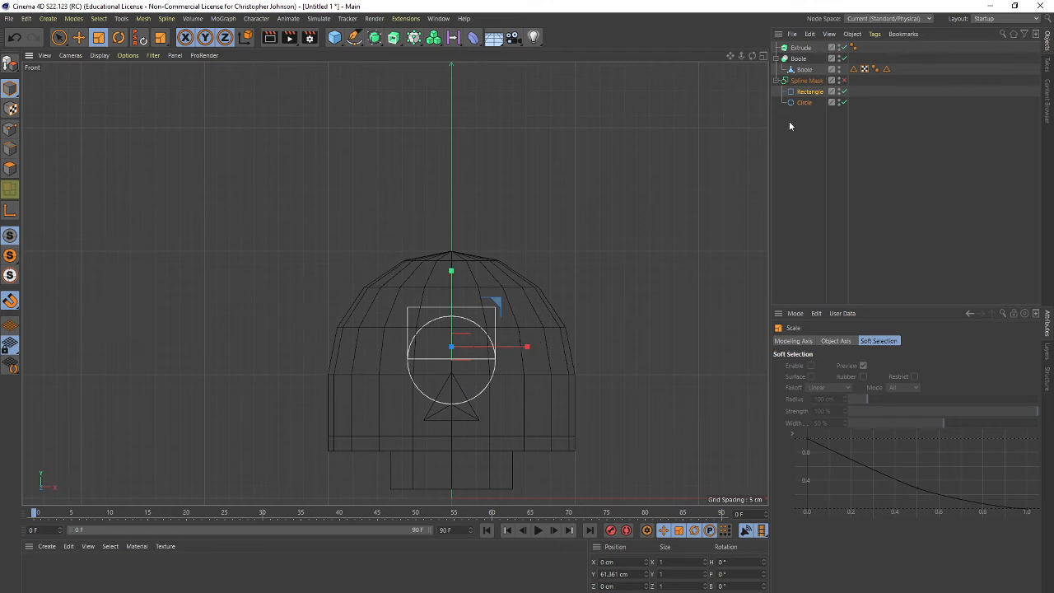
# Step: Enable the Spline Mask, try the A subtract B mode, and set the mode to B subtract A for a half-circle
pyautogui.click(843, 81)
pyautogui.click(808, 84)
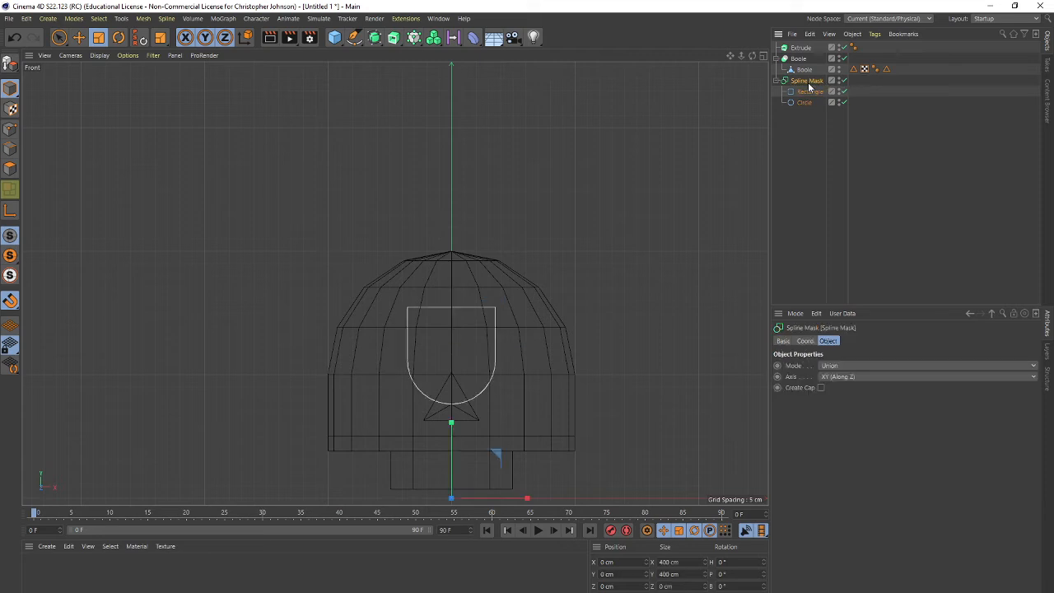
pyautogui.click(857, 365)
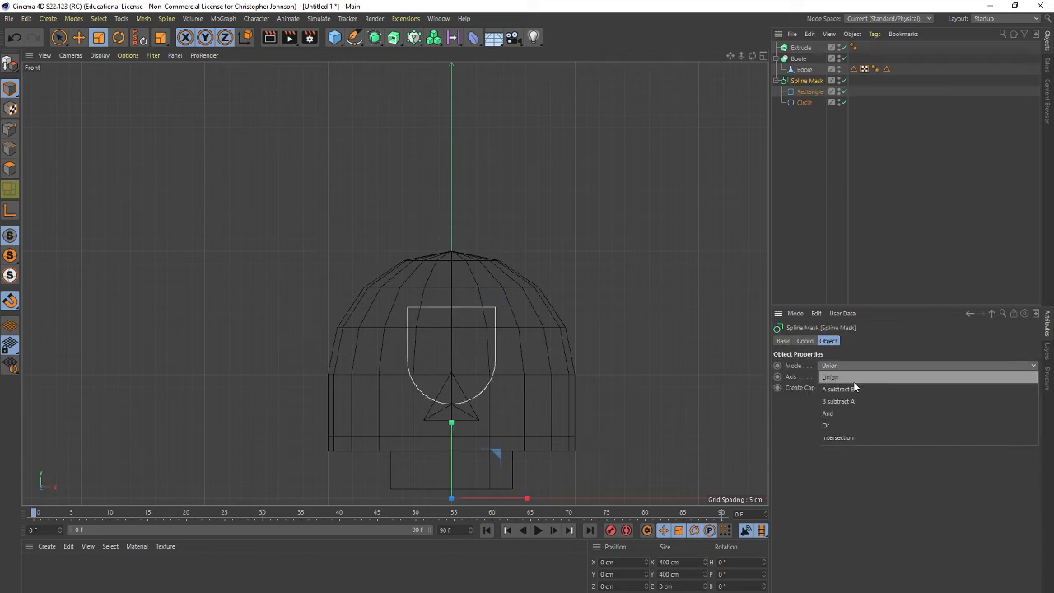
pyautogui.click(855, 388)
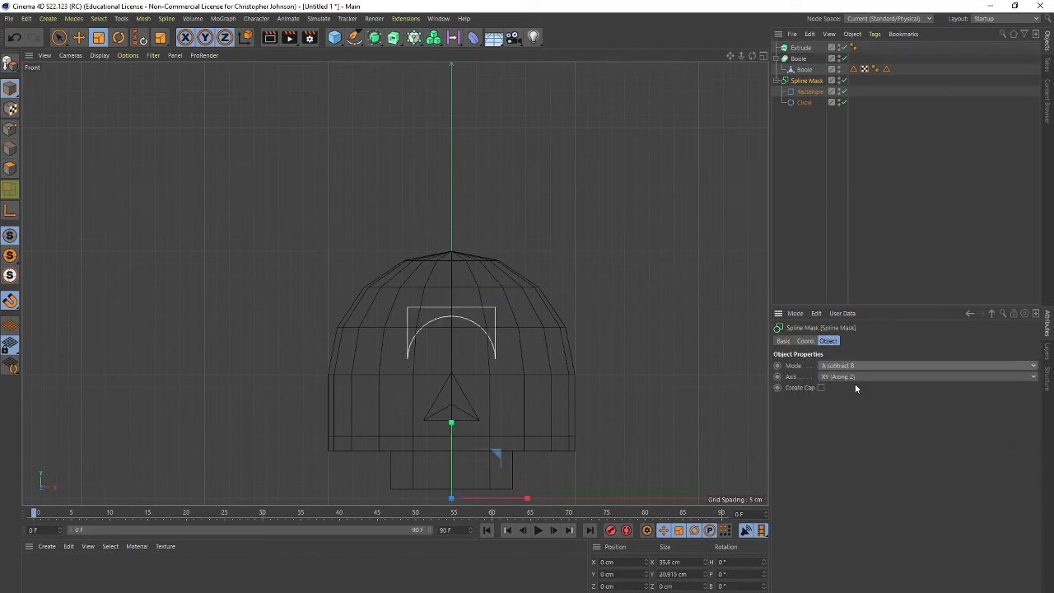
pyautogui.click(851, 364)
pyautogui.click(852, 399)
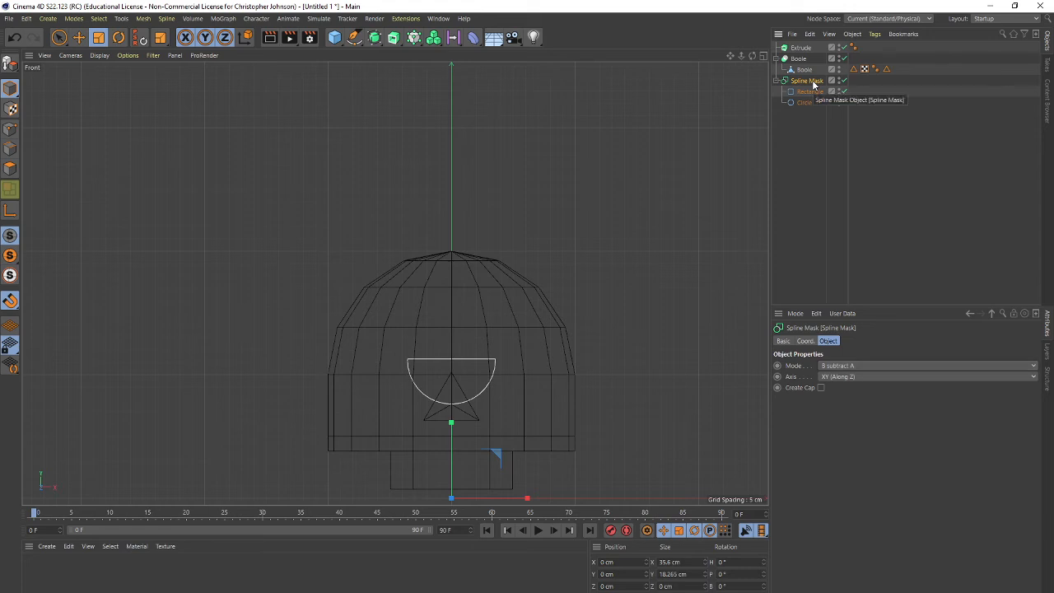
# Step: Create an editable spline copy of the half-circle Spline Mask using Current State to Object
pyautogui.click(783, 342)
pyautogui.click(803, 342)
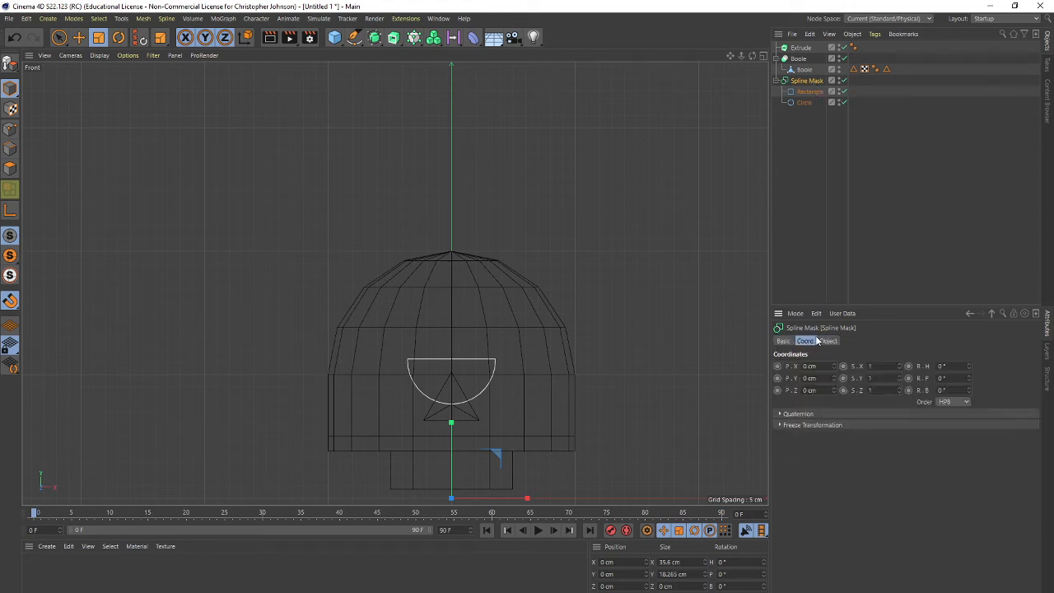
pyautogui.click(829, 341)
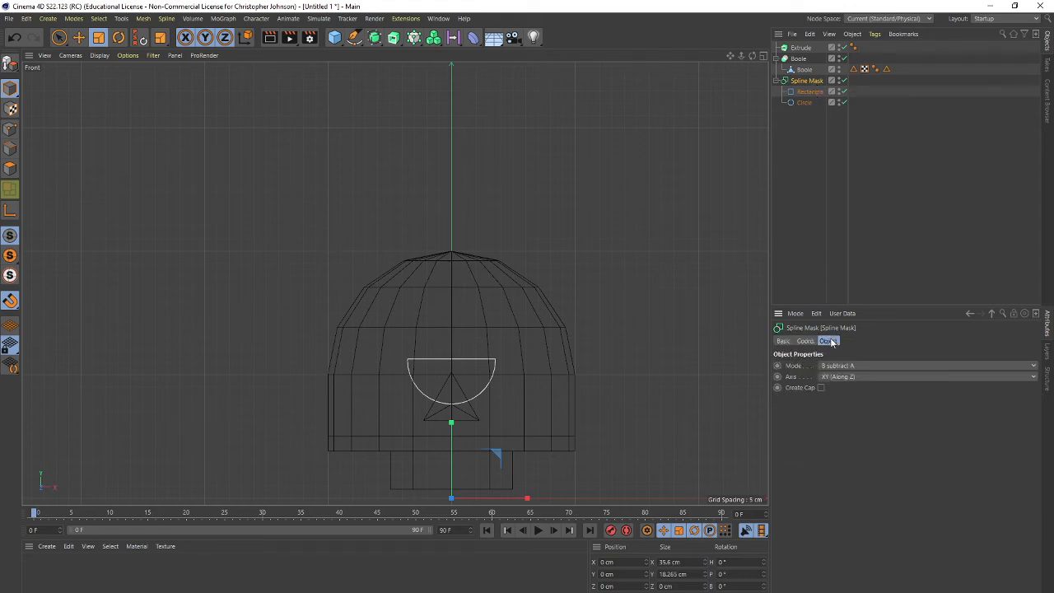
pyautogui.click(802, 84)
pyautogui.rightClick(802, 84)
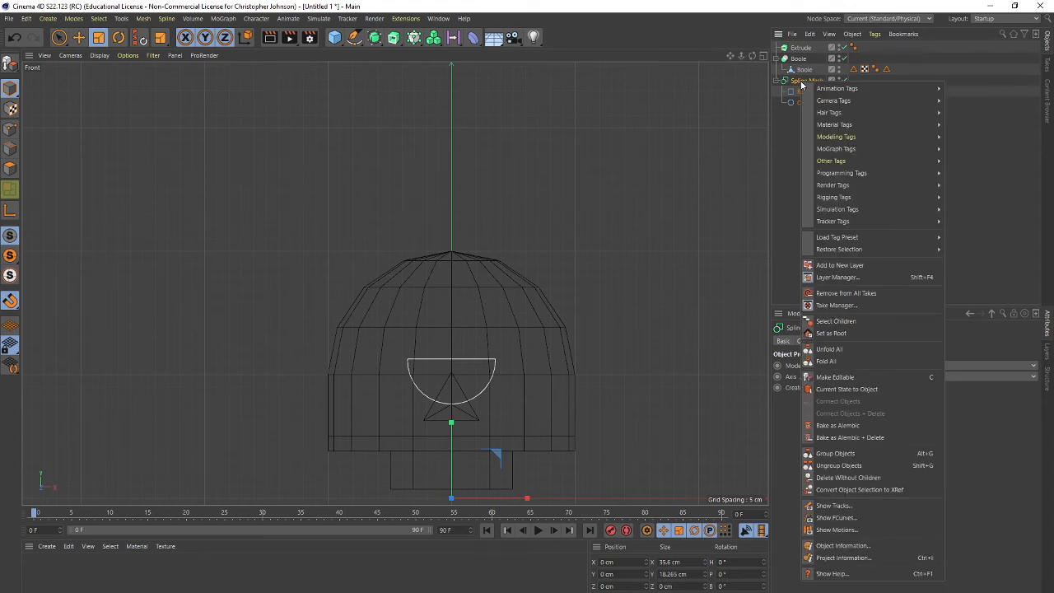
pyautogui.click(836, 390)
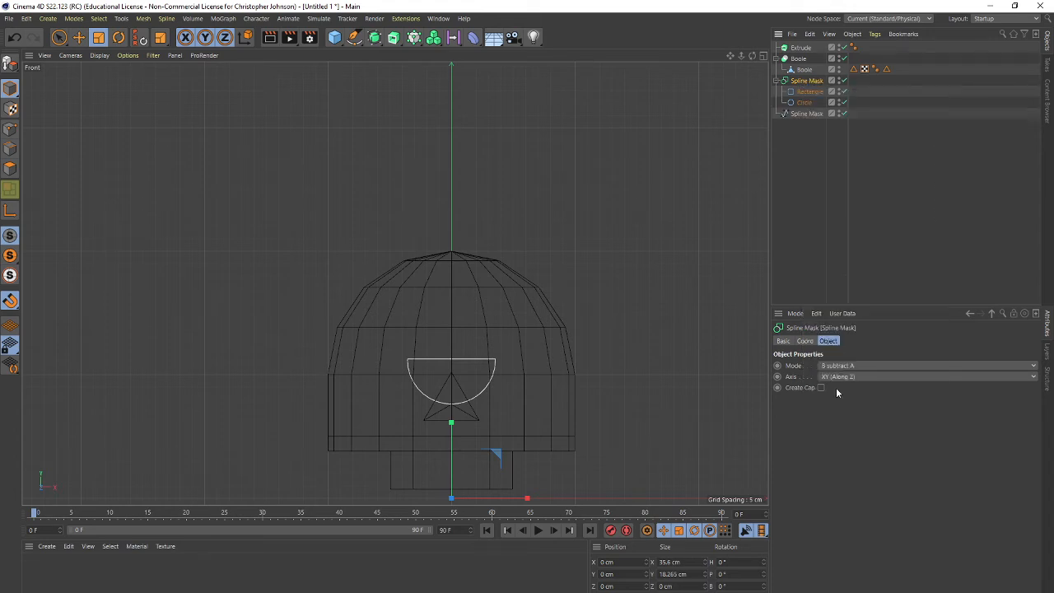
# Step: Delete the original Spline Mask generator with its Rectangle and Circle, keeping the editable half-circle spline selected
pyautogui.click(805, 114)
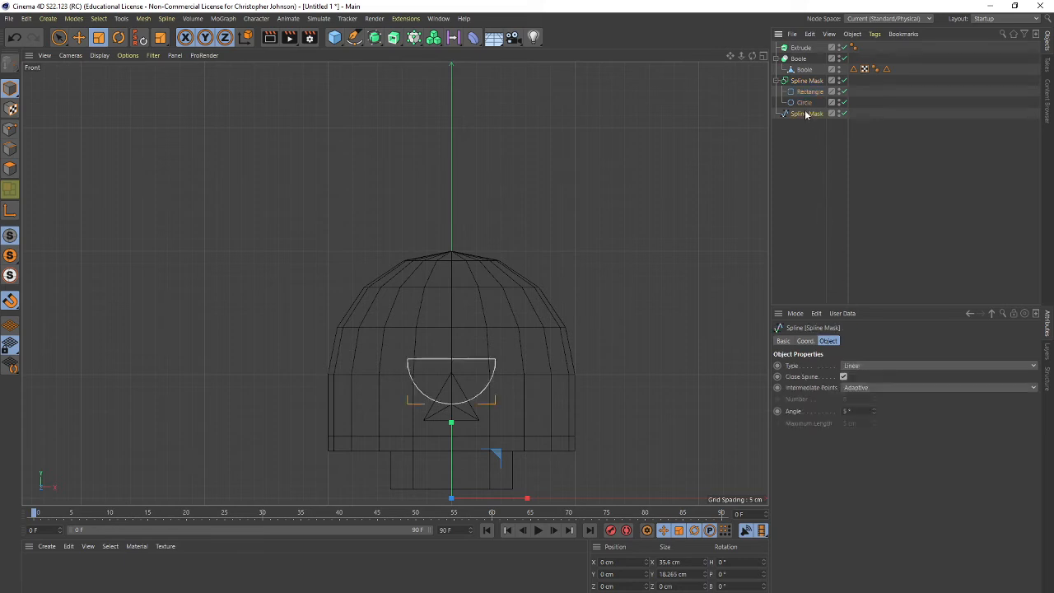
pyautogui.click(809, 82)
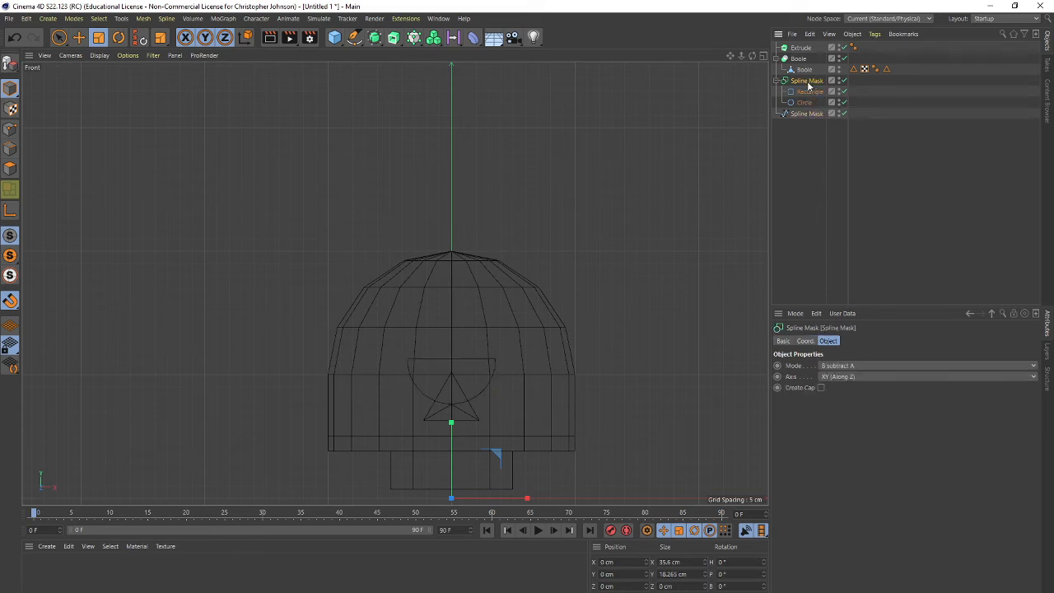
pyautogui.press('Delete')
pyautogui.click(809, 82)
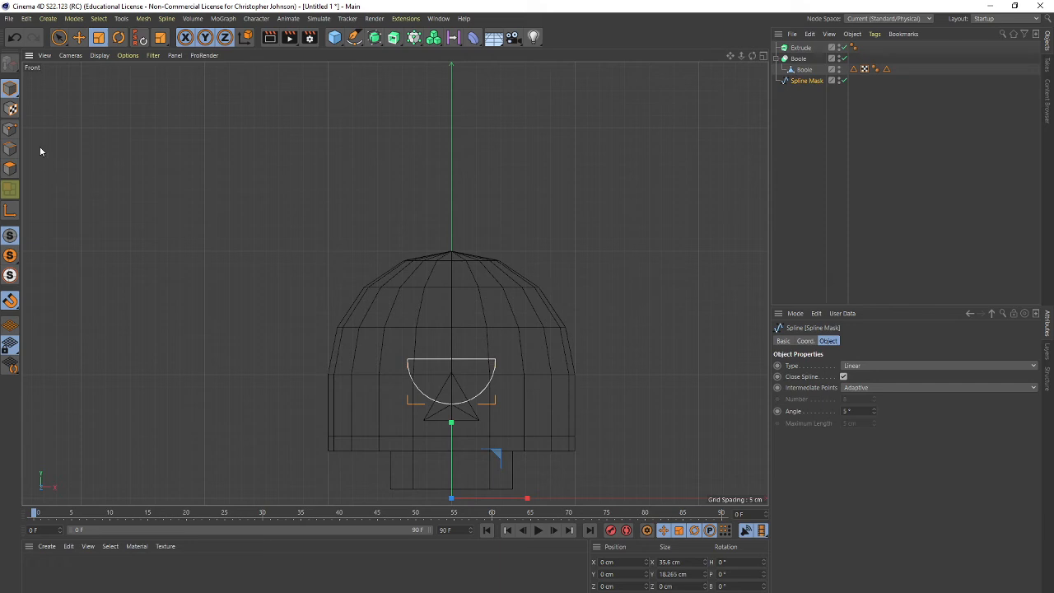
# Step: Select the points along the half-circle spline's straight upper edge and scale them out to about 36.3 cm wide
pyautogui.click(10, 130)
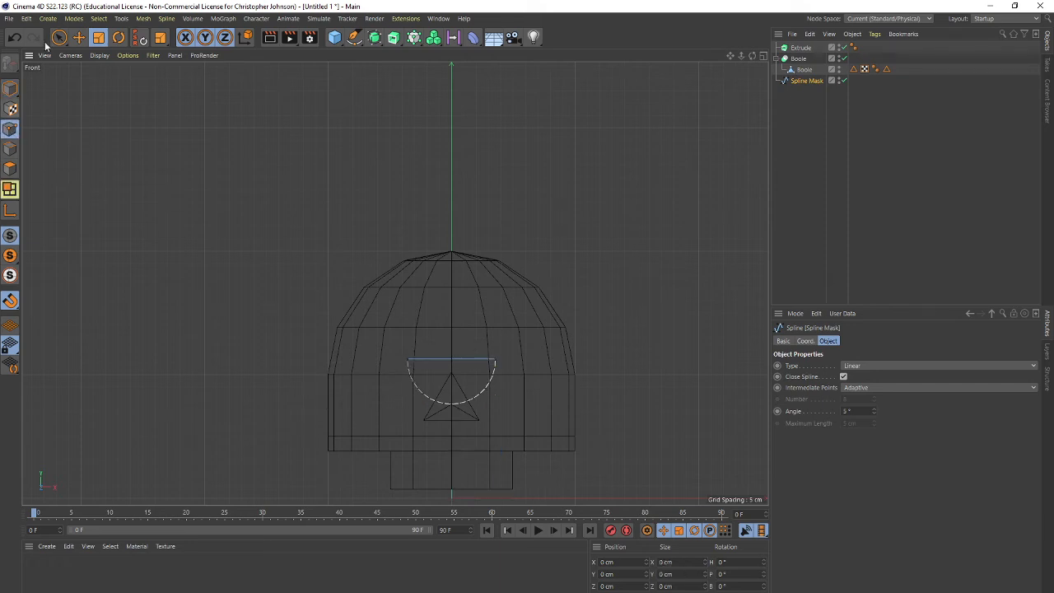
pyautogui.moveTo(59, 38); pyautogui.dragTo(86, 81)
pyautogui.moveTo(383, 332); pyautogui.dragTo(518, 366)
pyautogui.moveTo(448, 283); pyautogui.dragTo(447, 284)
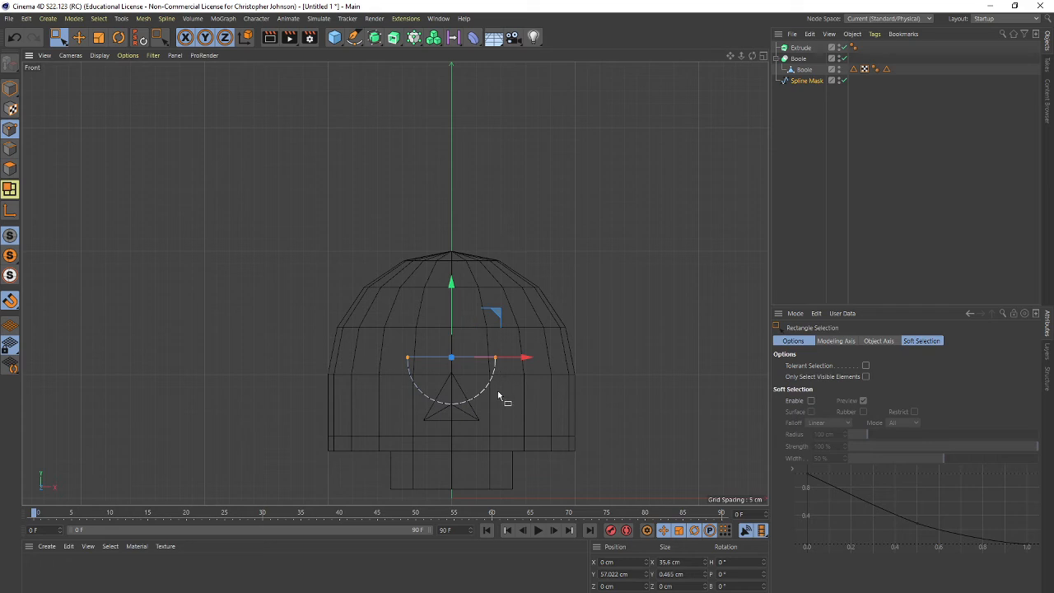
pyautogui.press('t')
pyautogui.moveTo(545, 400); pyautogui.dragTo(557, 400)
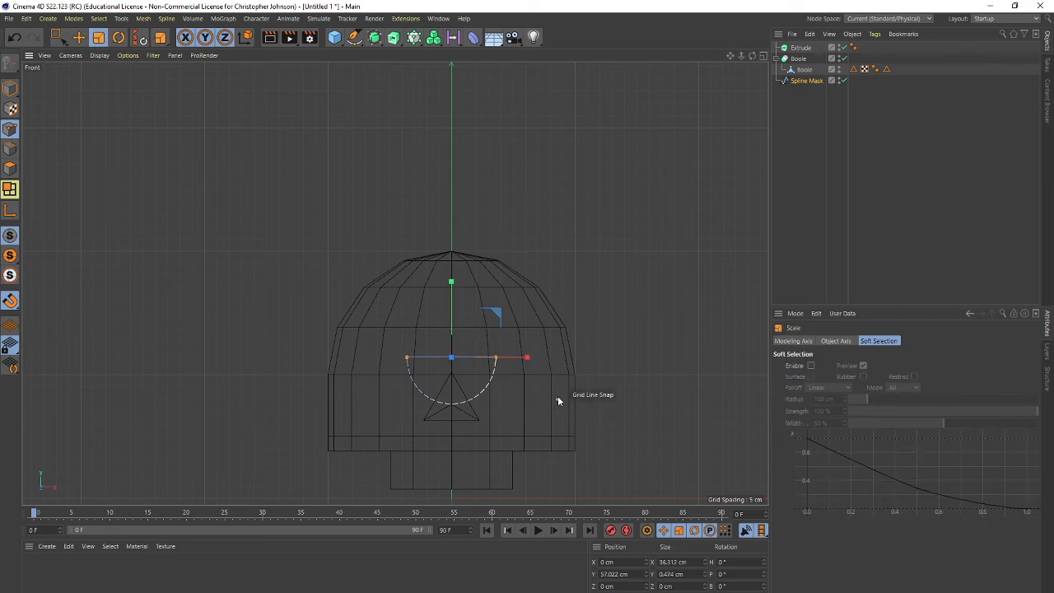
# Step: Try scaling the upper points wider in X with Live Selection in Soft Selection mode, and undo the scaling
pyautogui.click(64, 41)
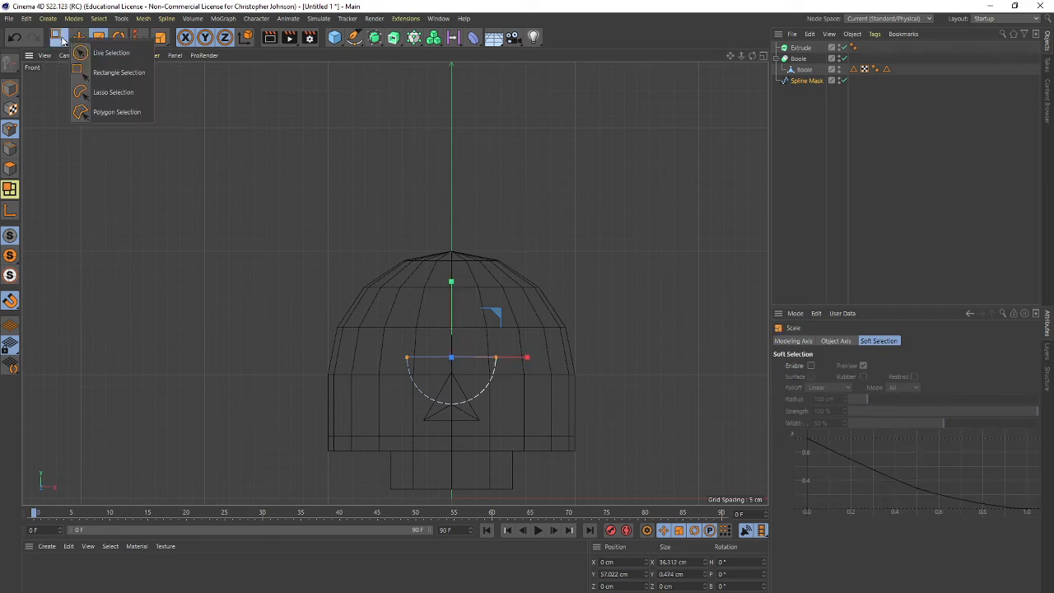
pyautogui.click(90, 52)
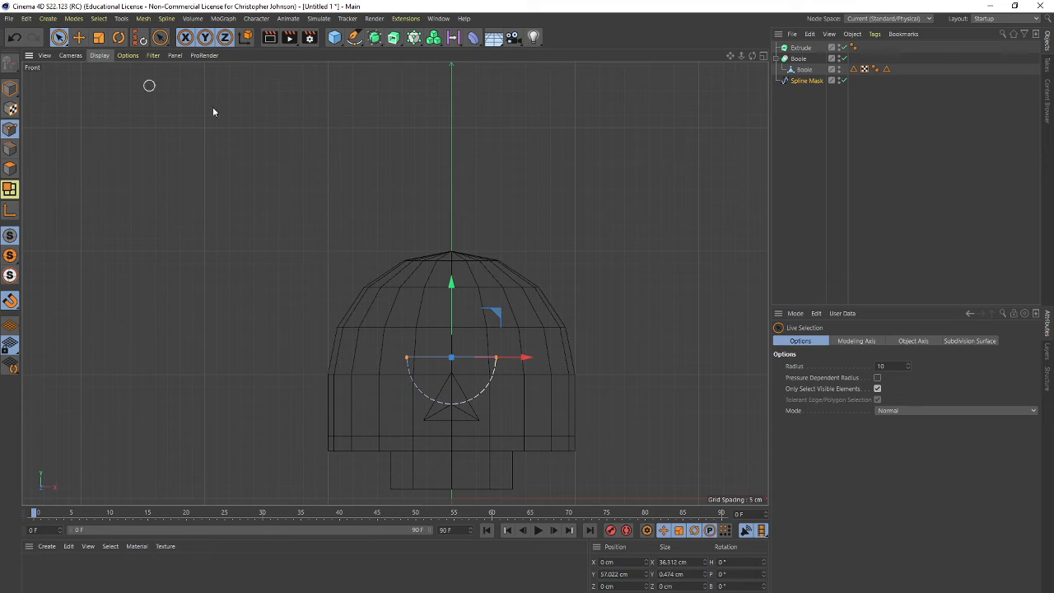
pyautogui.click(901, 411)
pyautogui.click(901, 451)
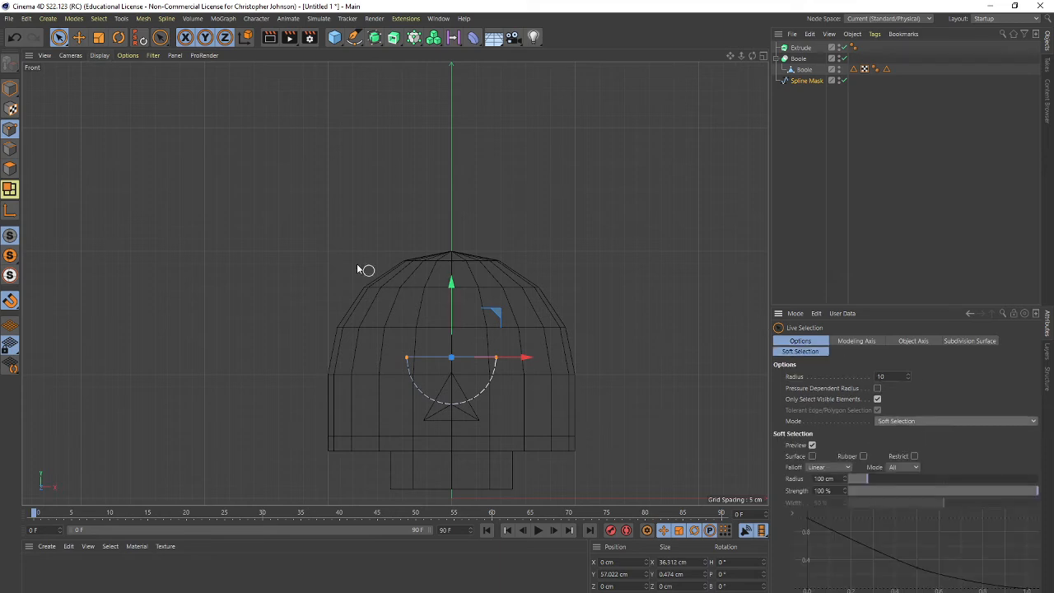
pyautogui.click(59, 37)
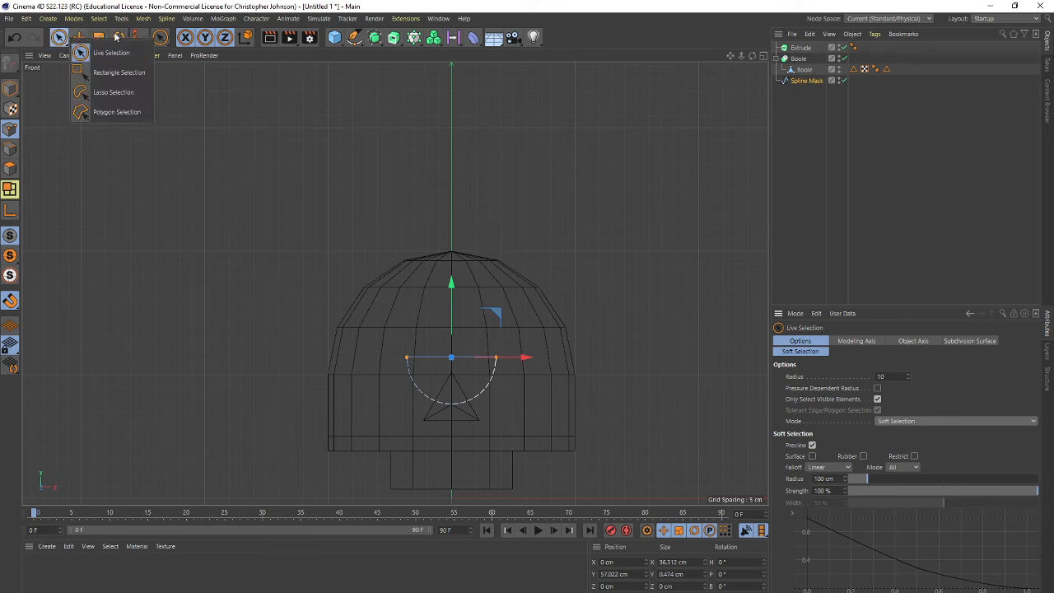
pyautogui.click(99, 37)
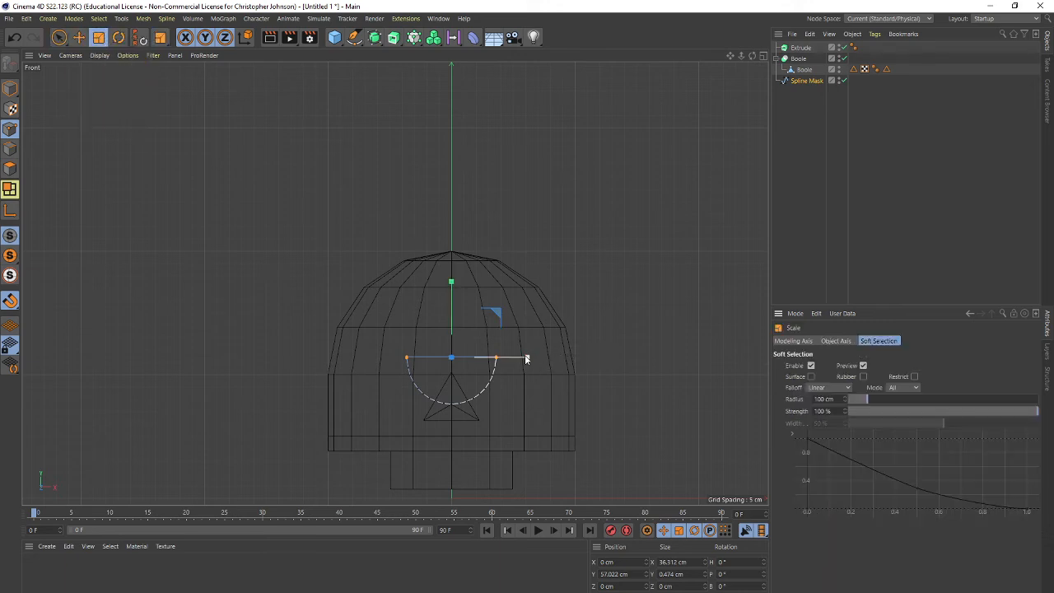
pyautogui.moveTo(526, 358); pyautogui.dragTo(567, 354)
pyautogui.hotkey('ctrl', 'z')
# Step: Make the half-circle spline a child of the Extrude and check the extruded shape in the perspective, top and front views
pyautogui.moveTo(798, 83); pyautogui.dragTo(796, 52)
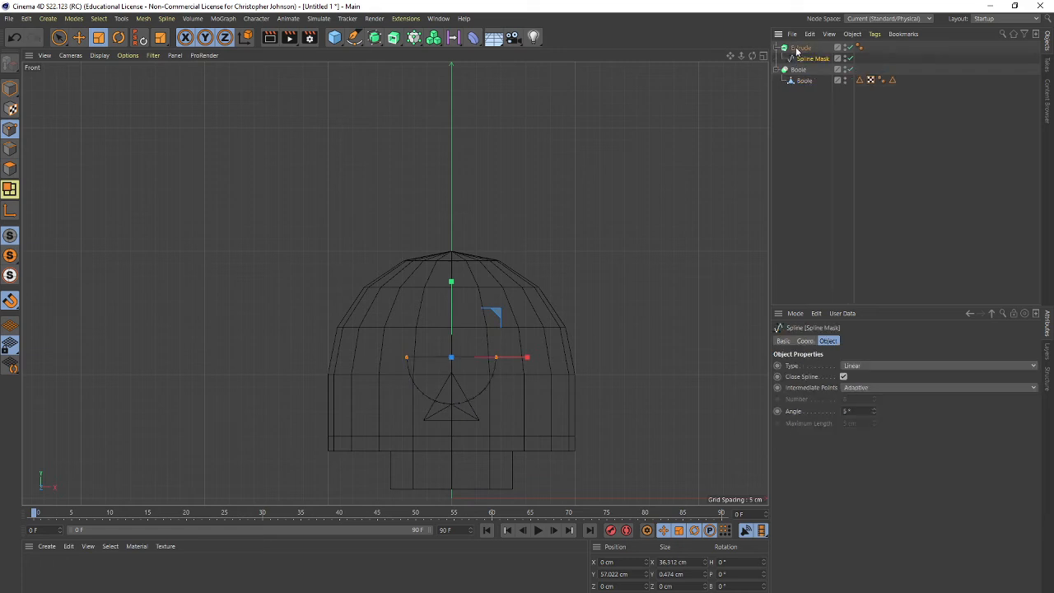
pyautogui.press('F1')
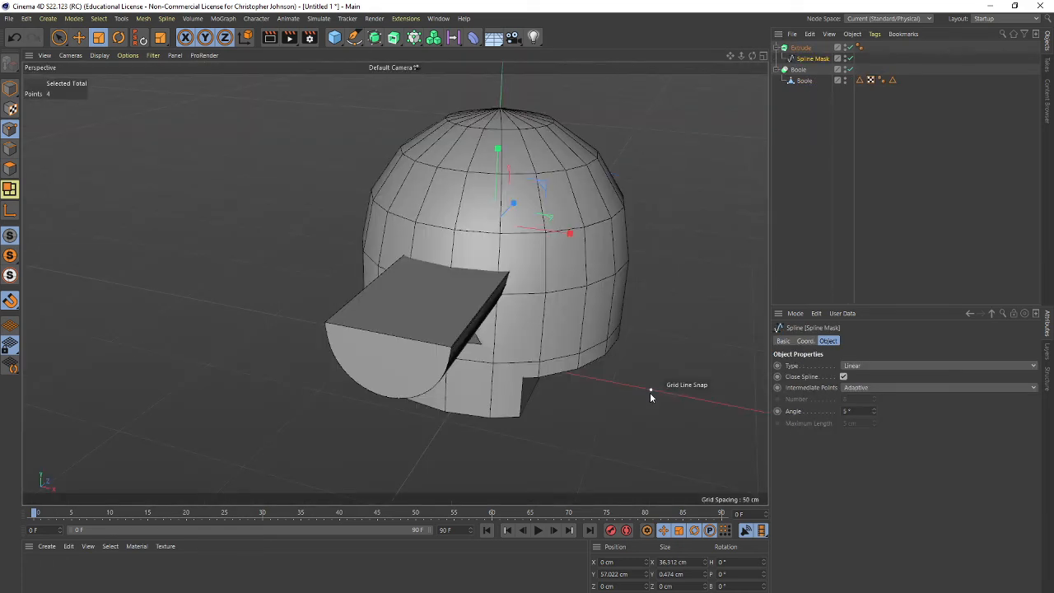
pyautogui.press('F2')
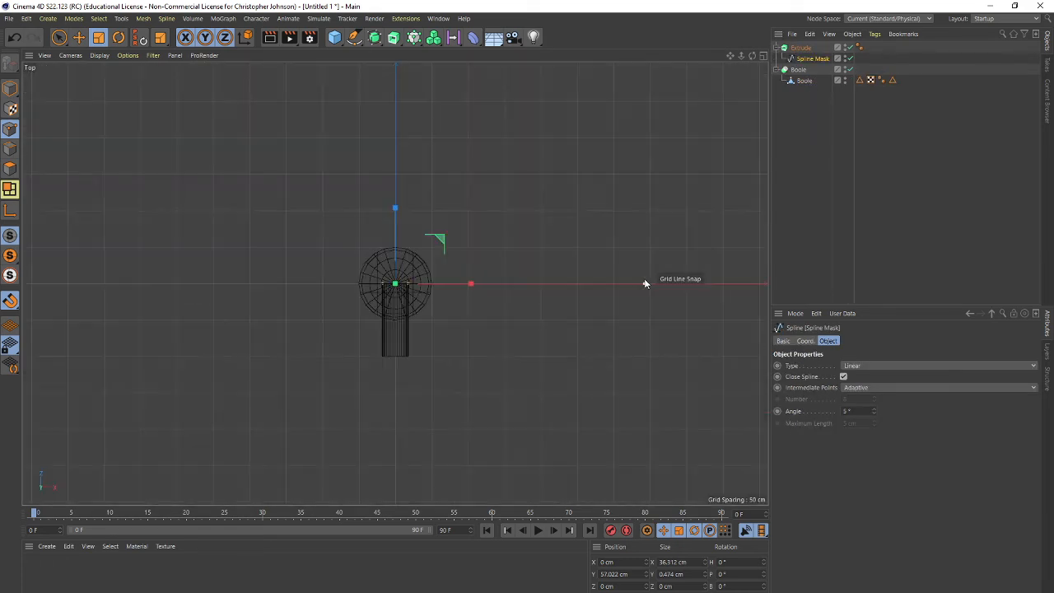
pyautogui.press('F3')
pyautogui.press('F4')
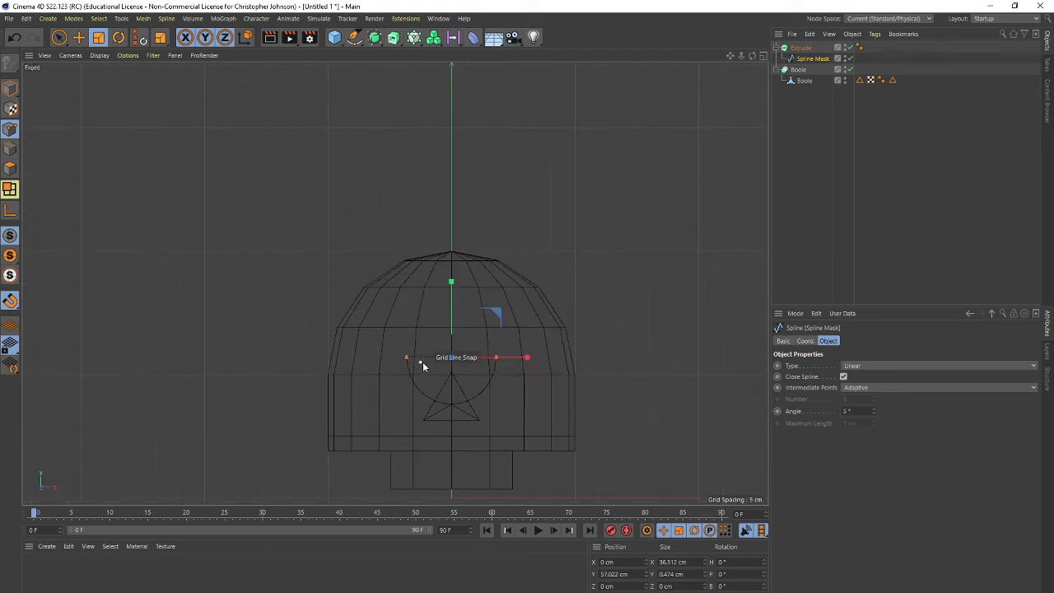
pyautogui.press('F1')
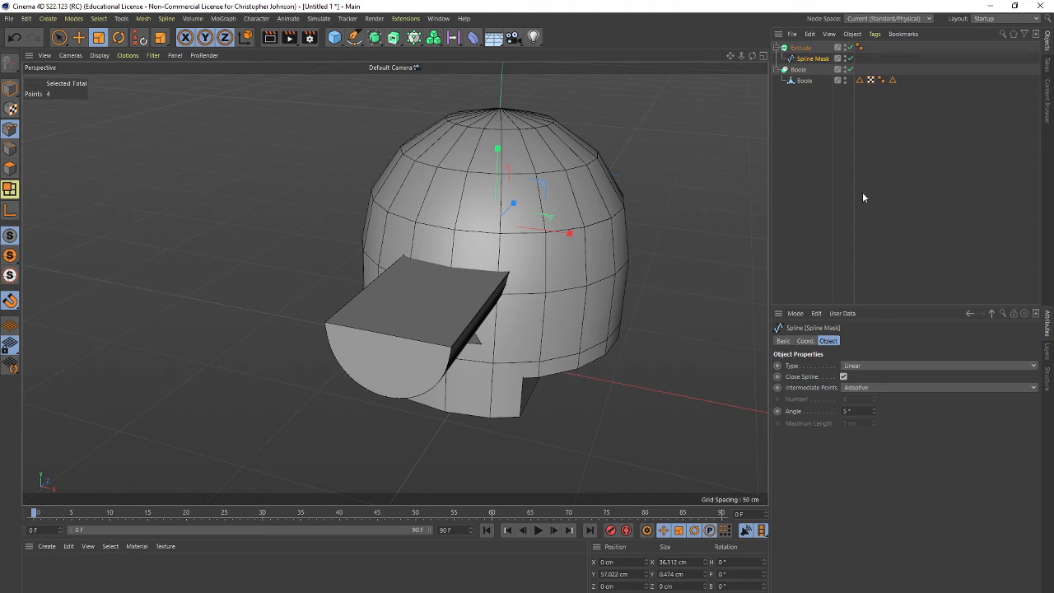
# Step: Move the Extrude about 28.4 cm along Z so the half-circle cutter reaches deeper into the skull
pyautogui.click(803, 48)
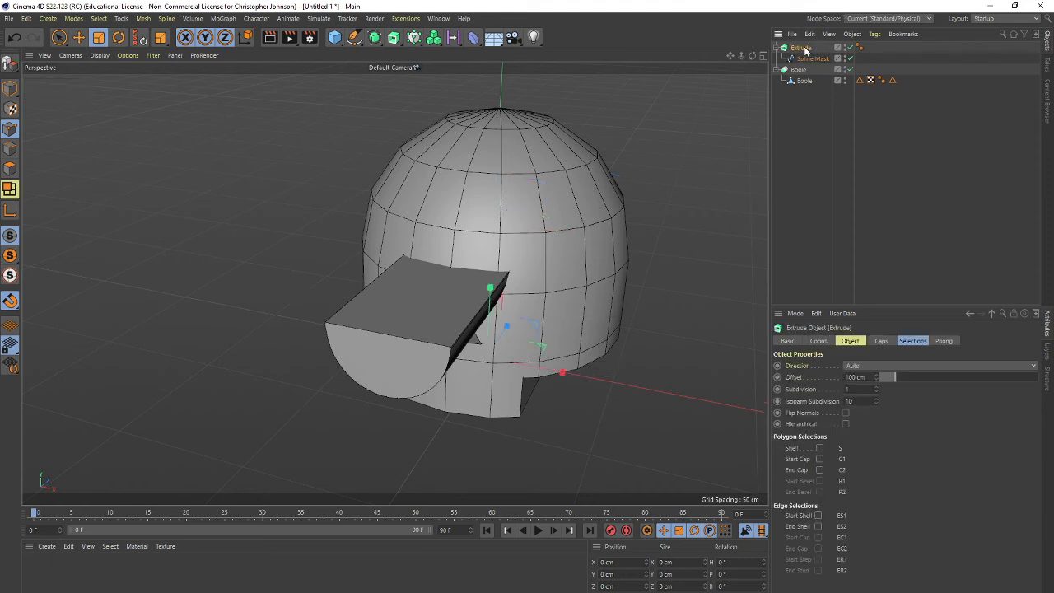
pyautogui.press('e')
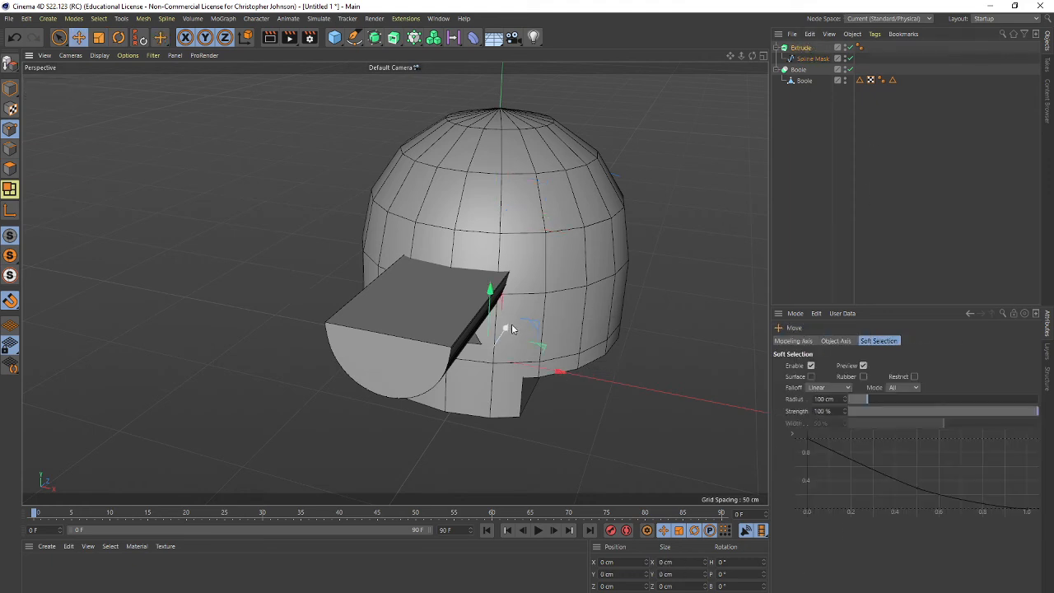
pyautogui.moveTo(504, 329); pyautogui.dragTo(482, 269)
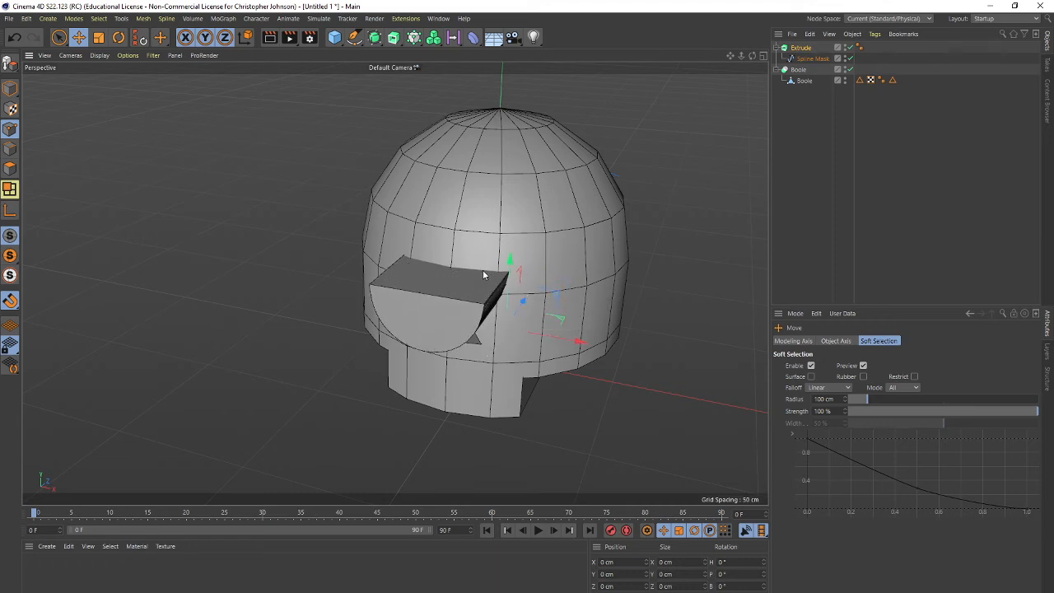
# Step: Examine the Extrude's cap, coordinate, object and selection properties
pyautogui.click(800, 48)
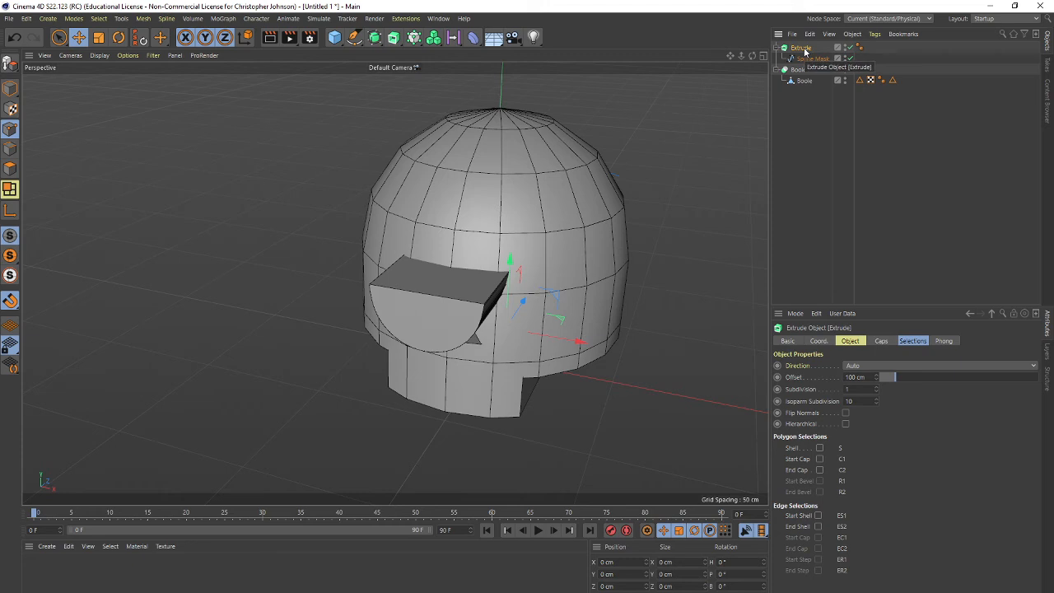
pyautogui.click(890, 341)
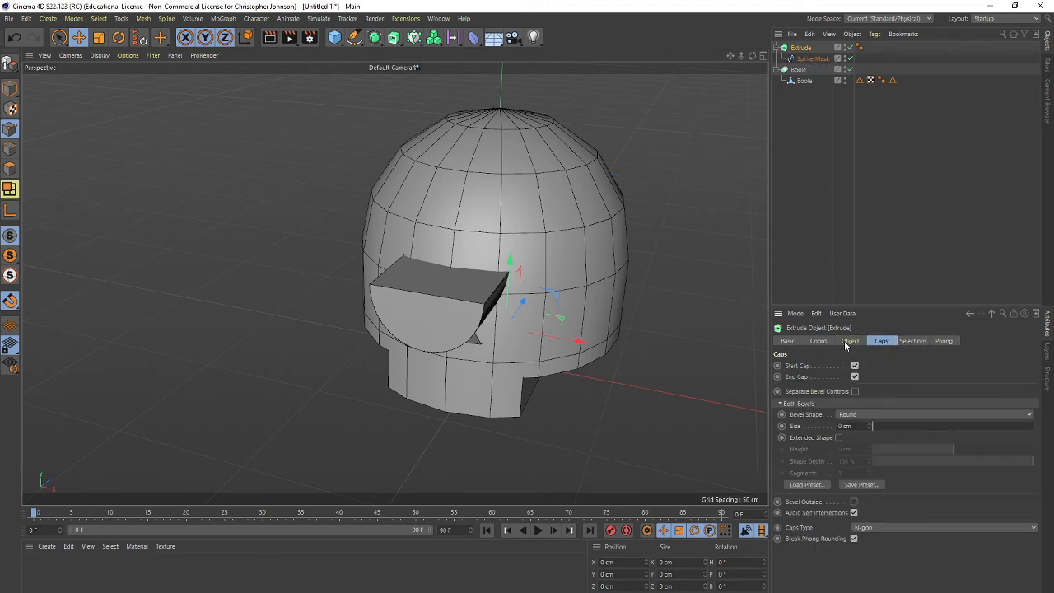
pyautogui.click(815, 342)
pyautogui.click(855, 342)
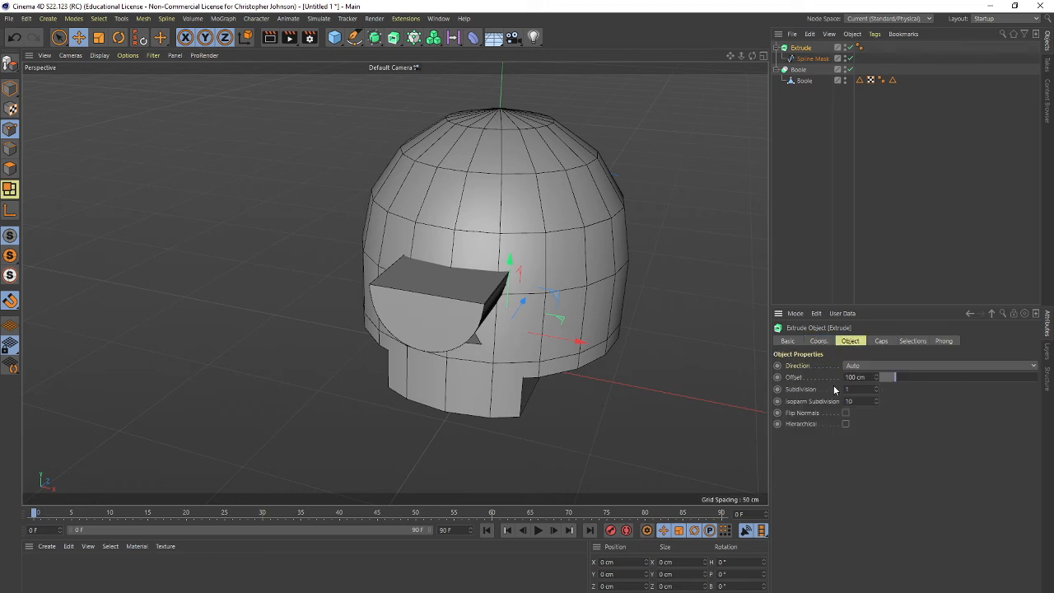
pyautogui.click(882, 342)
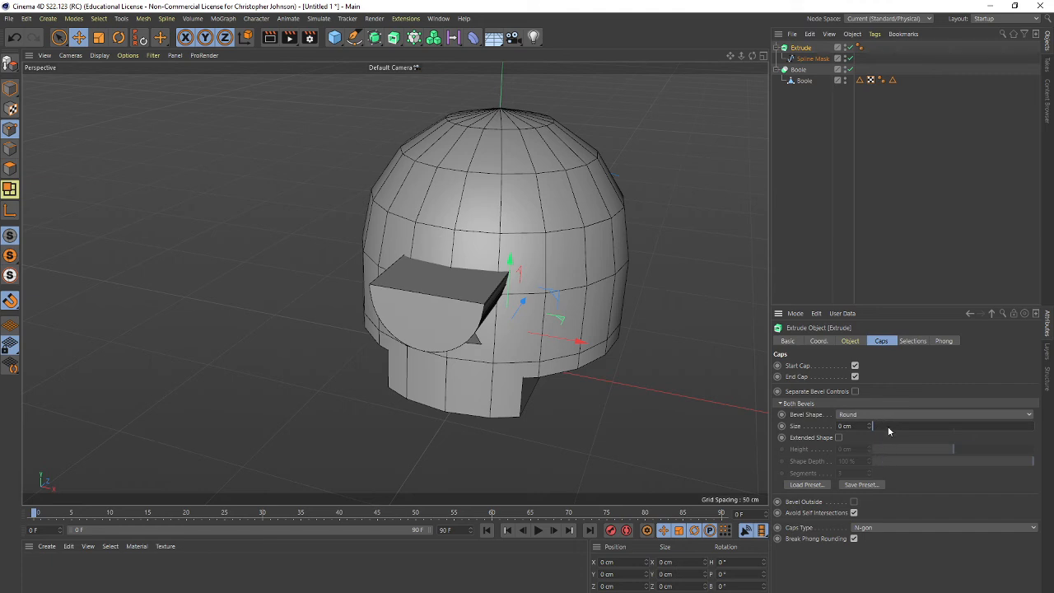
pyautogui.click(906, 342)
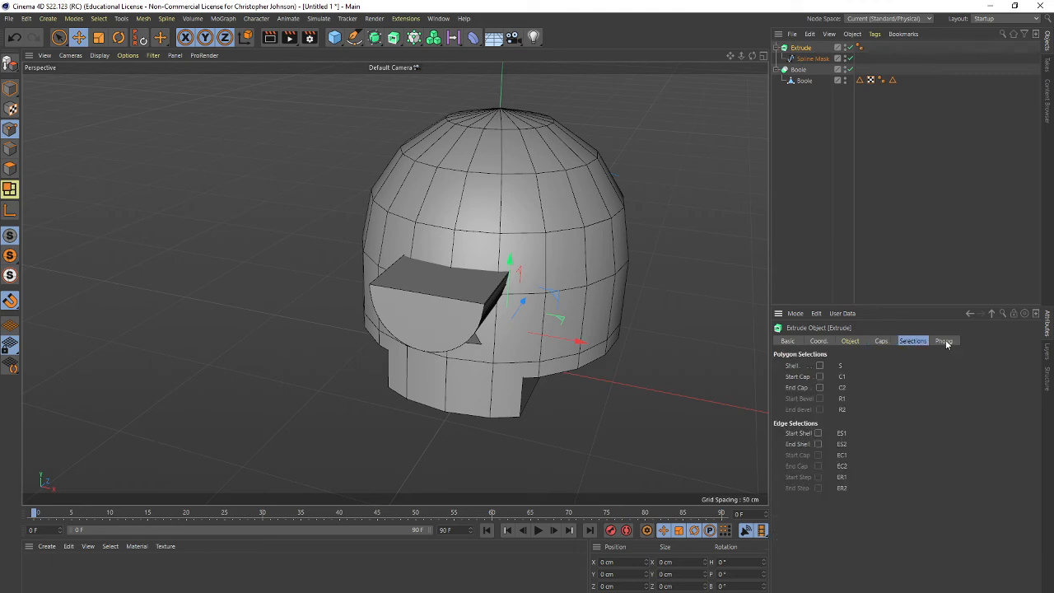
pyautogui.click(853, 341)
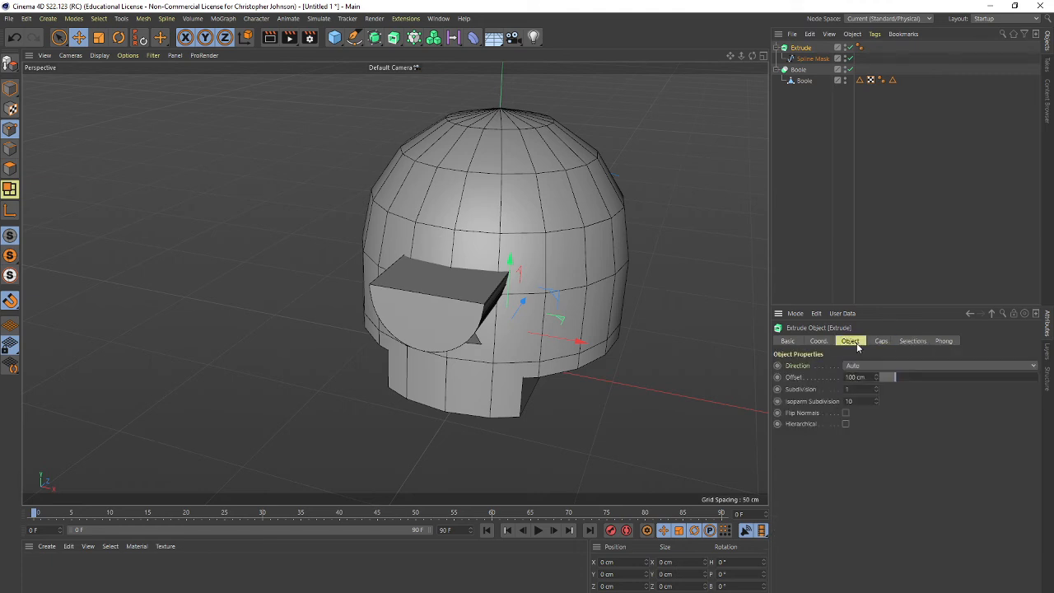
# Step: Create a polygon copy of the Extrude with Current State to Object and delete the original Extrude
pyautogui.rightClick(800, 49)
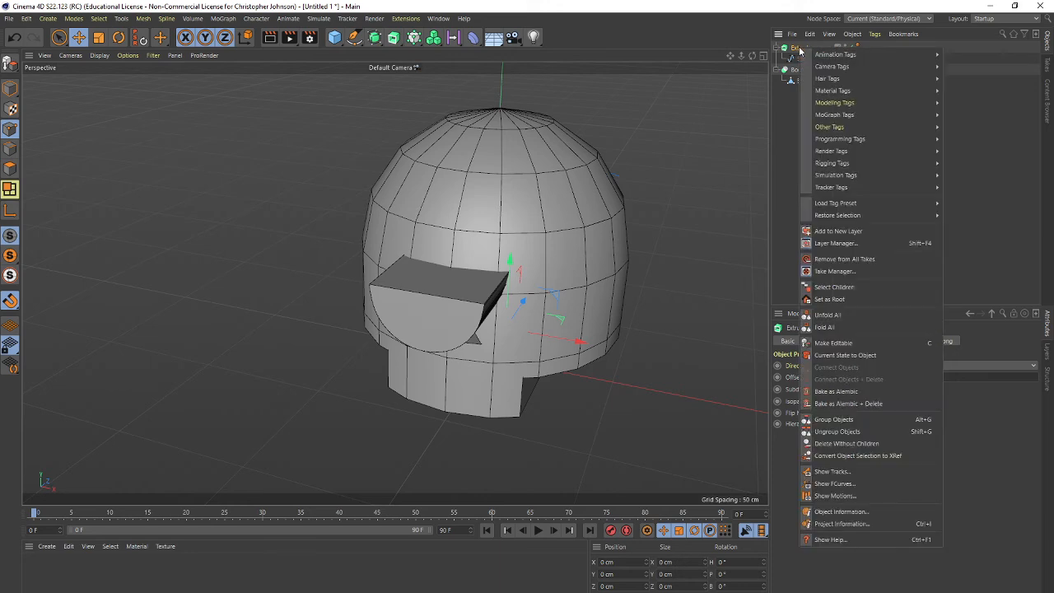
pyautogui.click(824, 358)
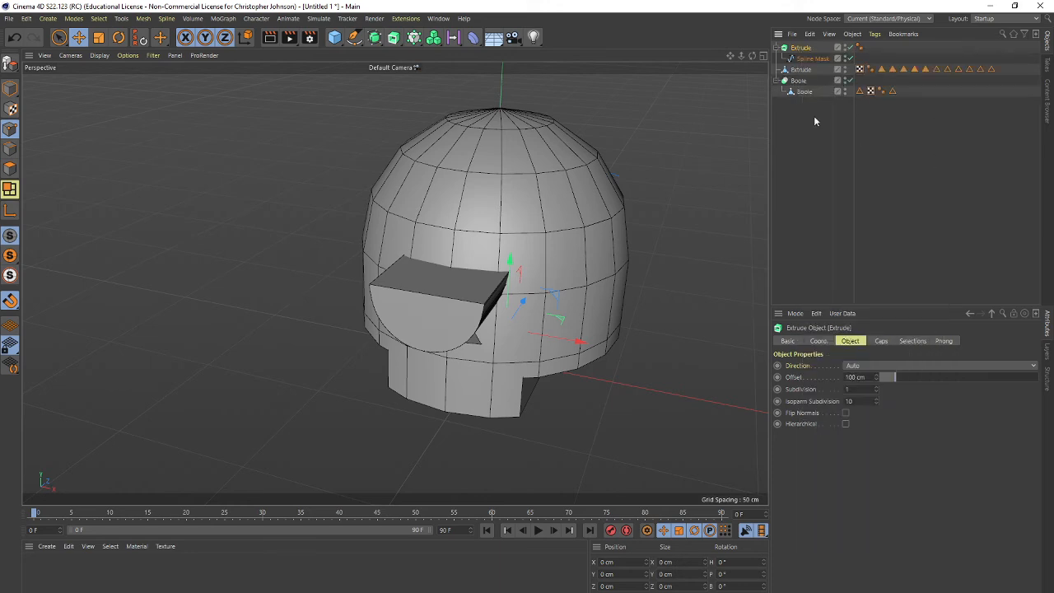
pyautogui.press('Delete')
pyautogui.click(805, 48)
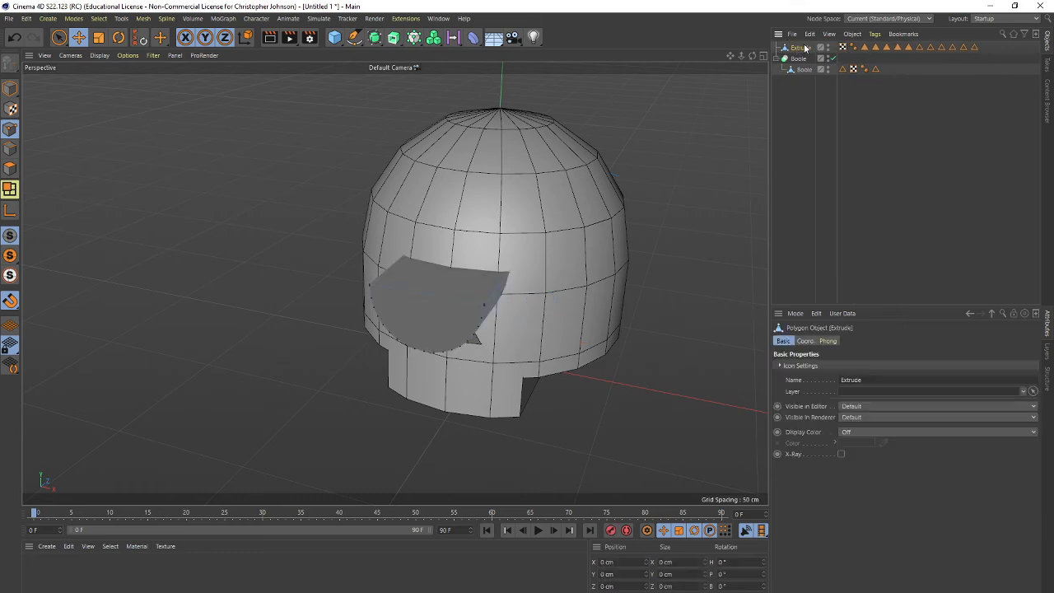
# Step: Place the polygon Extrude as the Boole's second child and move it to about 23.5 cm in X and -21.8 cm in Z
pyautogui.moveTo(804, 49); pyautogui.dragTo(790, 79)
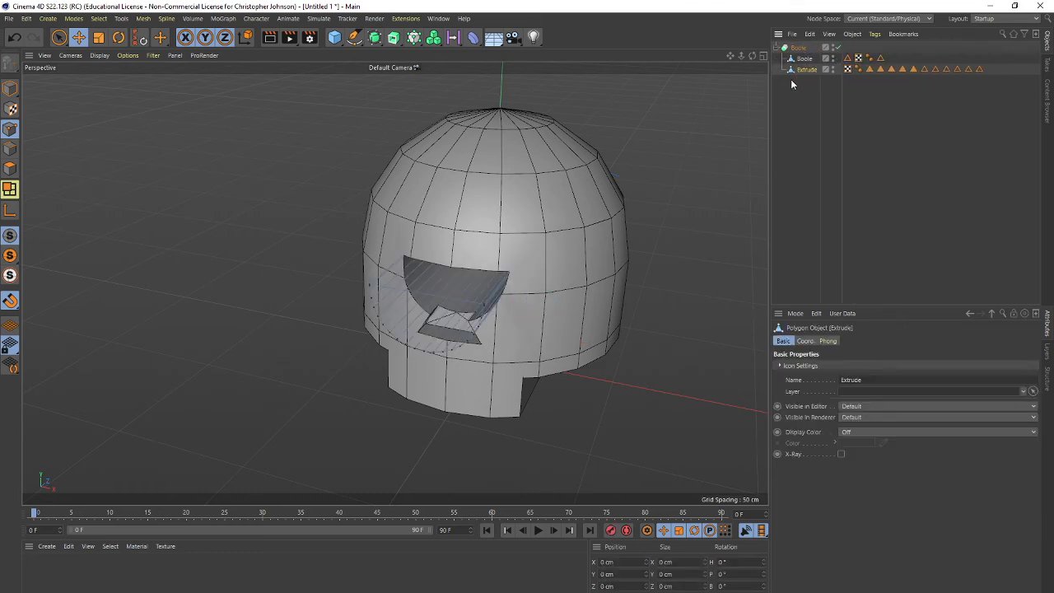
pyautogui.click(10, 89)
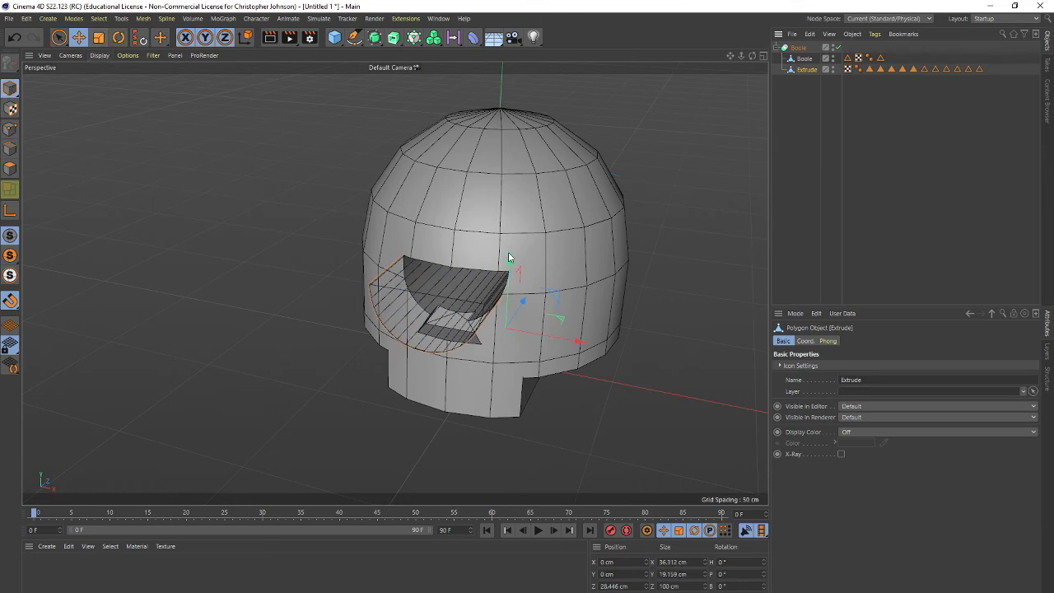
pyautogui.moveTo(576, 343); pyautogui.dragTo(561, 391)
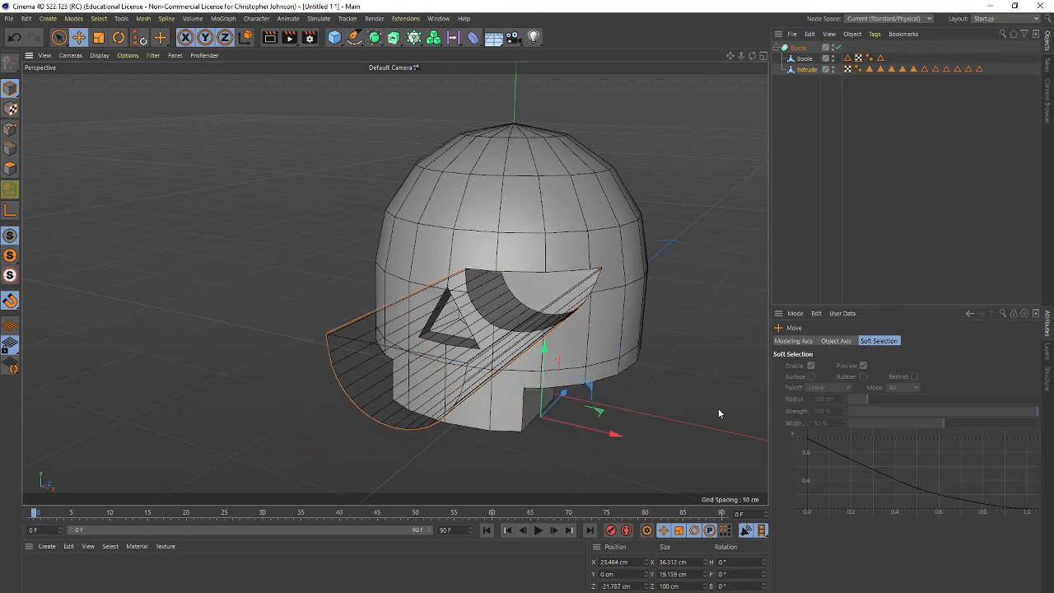
# Step: Scale the half-circle cutter down uniformly to about 22 cm wide and raise it to about 26.7 cm in Y
pyautogui.press('t')
pyautogui.moveTo(719, 420); pyautogui.dragTo(512, 425)
pyautogui.press('e')
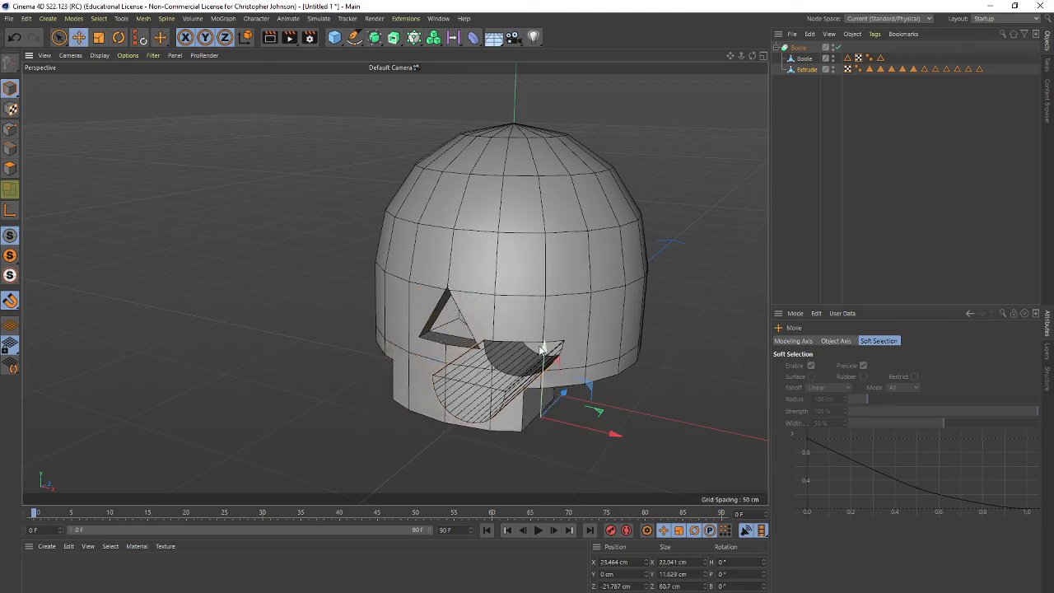
pyautogui.moveTo(540, 349); pyautogui.dragTo(546, 278)
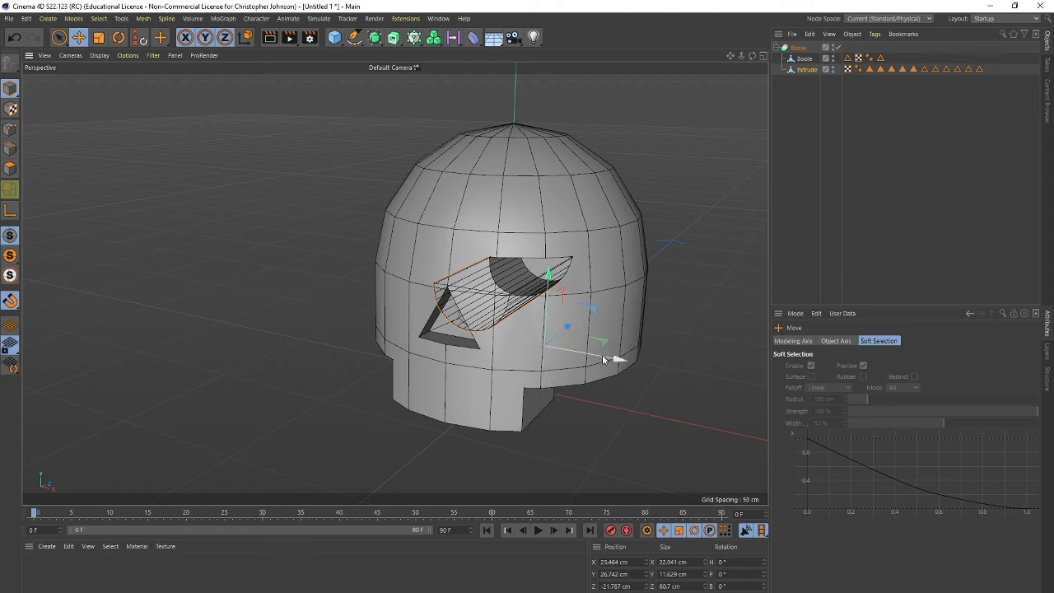
# Step: Reposition the eye socket cutter to about 18.6 cm in X and -33.1 cm in Z
pyautogui.moveTo(595, 423)
pyautogui.keyDown('alt'); pyautogui.mouseDown()
pyautogui.moveTo(656, 381)
pyautogui.moveTo(644, 407)
pyautogui.moveTo(606, 426)
pyautogui.mouseUp(); pyautogui.keyUp('alt')
pyautogui.moveTo(613, 368); pyautogui.dragTo(598, 362)
pyautogui.moveTo(567, 321); pyautogui.dragTo(551, 345)
pyautogui.moveTo(553, 347); pyautogui.dragTo(553, 348)
pyautogui.keyDown('alt'); pyautogui.moveTo(553, 348); pyautogui.dragTo(536, 362); pyautogui.keyUp('alt')
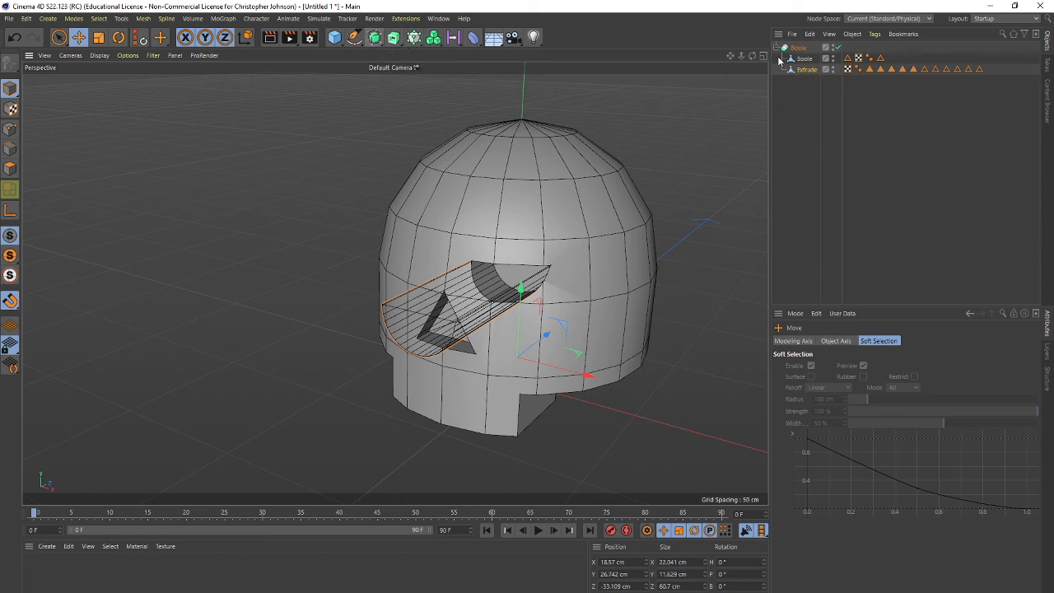
pyautogui.click(395, 39)
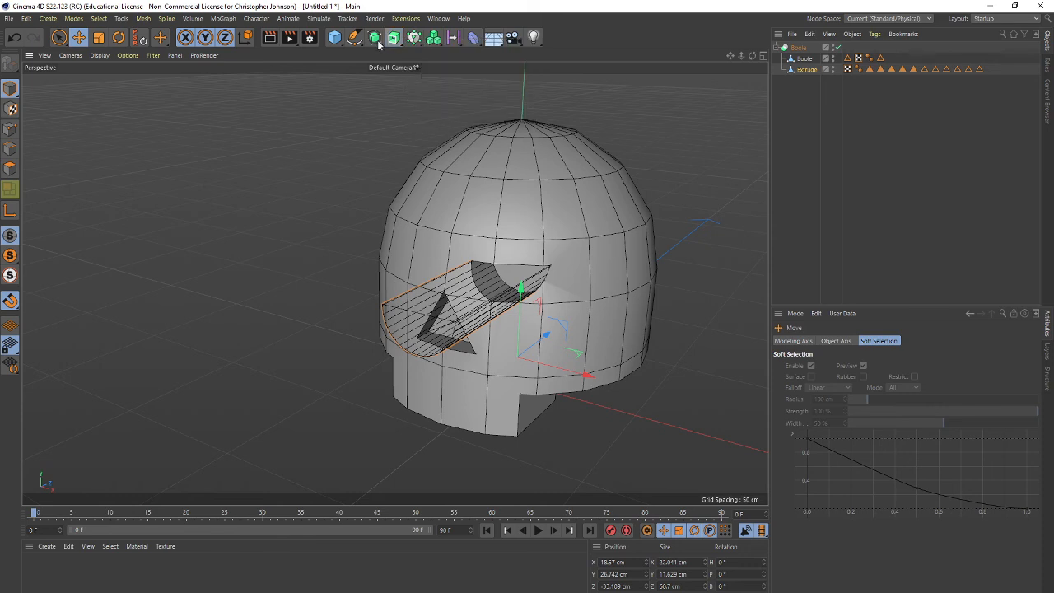
# Step: Add a Symmetry object as the Boole's second child and nest the half-circle Extrude cutter inside it to mirror the eye socket
pyautogui.click(376, 39)
pyautogui.click(584, 73)
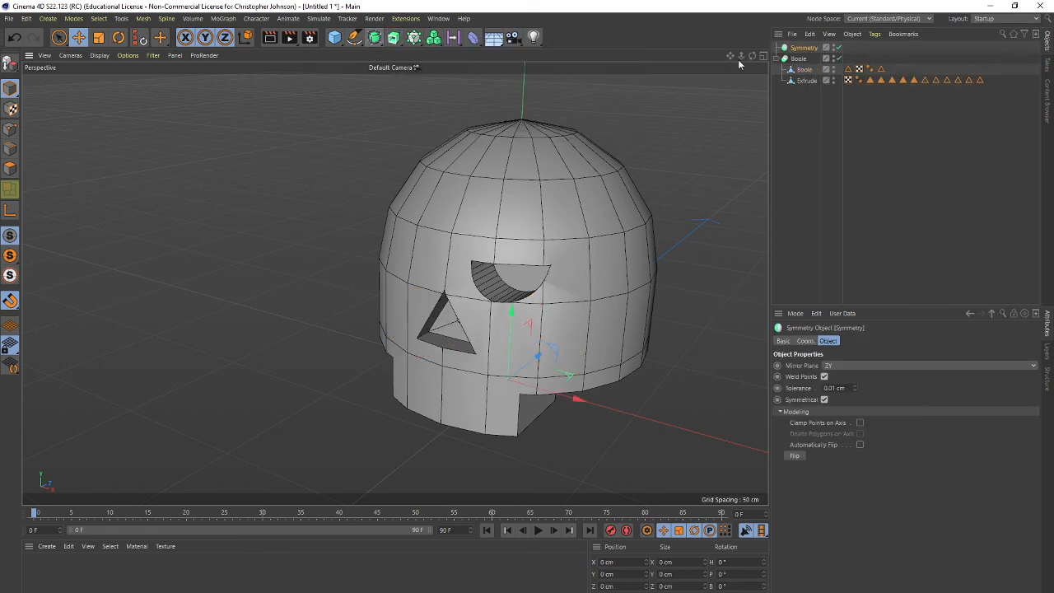
pyautogui.moveTo(799, 82)
pyautogui.mouseDown()
pyautogui.moveTo(801, 71)
pyautogui.moveTo(792, 78)
pyautogui.moveTo(804, 75)
pyautogui.mouseUp()
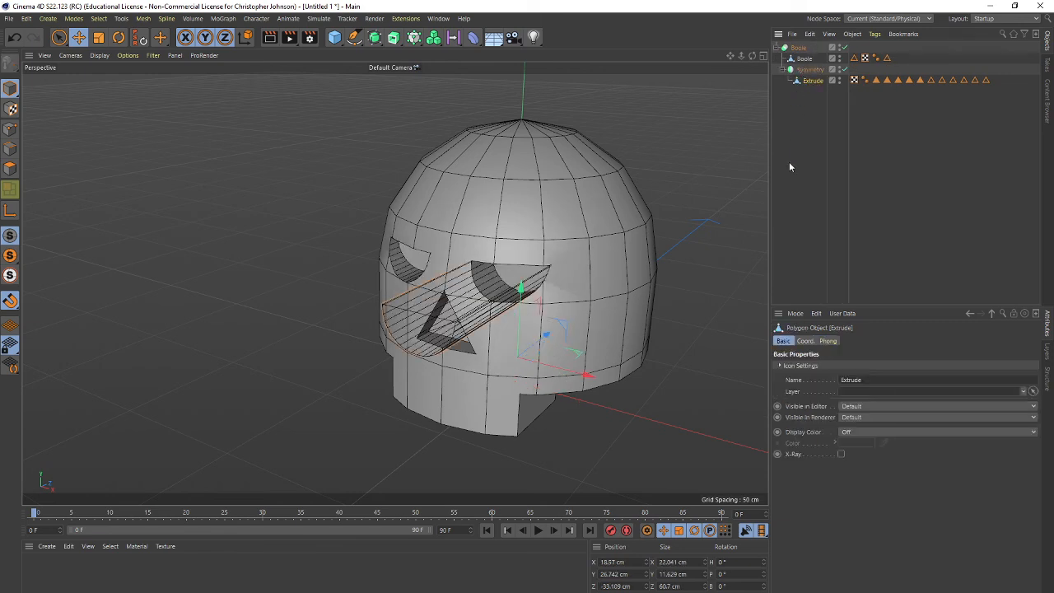
# Step: Move the eye socket cutter to about 14.4 cm in X and shift the Symmetry object to about 3.2 cm in Z
pyautogui.moveTo(586, 374); pyautogui.dragTo(567, 370)
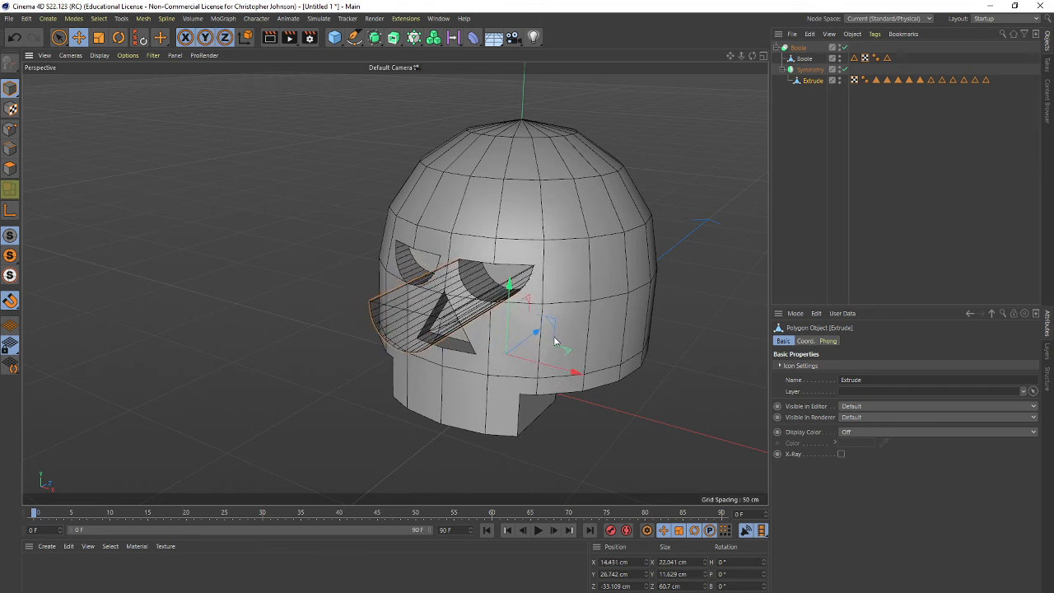
pyautogui.click(813, 70)
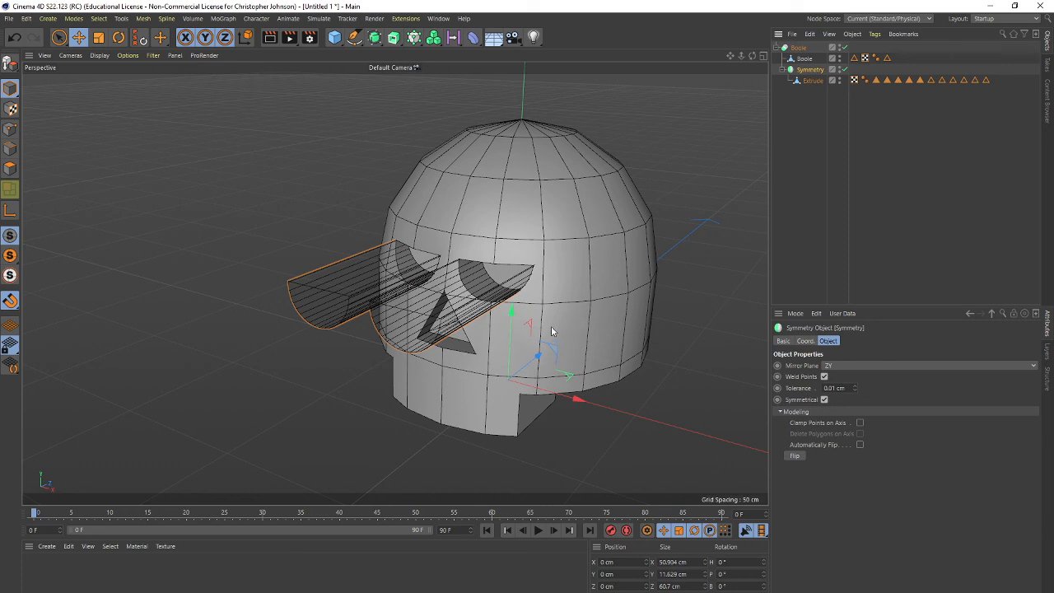
pyautogui.moveTo(539, 359)
pyautogui.mouseDown()
pyautogui.moveTo(515, 371)
pyautogui.moveTo(542, 357)
pyautogui.mouseUp()
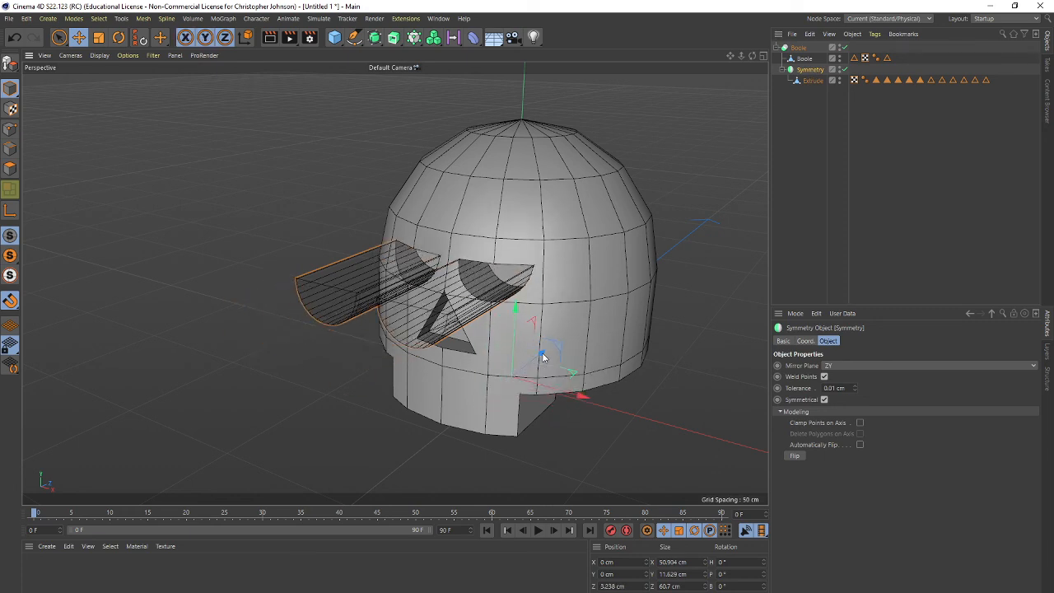
# Step: Scale the half-circle Extrude cutter down uniformly to about 20.9 cm wide
pyautogui.click(812, 82)
pyautogui.press('t')
pyautogui.moveTo(529, 490); pyautogui.dragTo(477, 473)
pyautogui.keyDown('alt'); pyautogui.moveTo(632, 375); pyautogui.dragTo(661, 362); pyautogui.keyUp('alt')
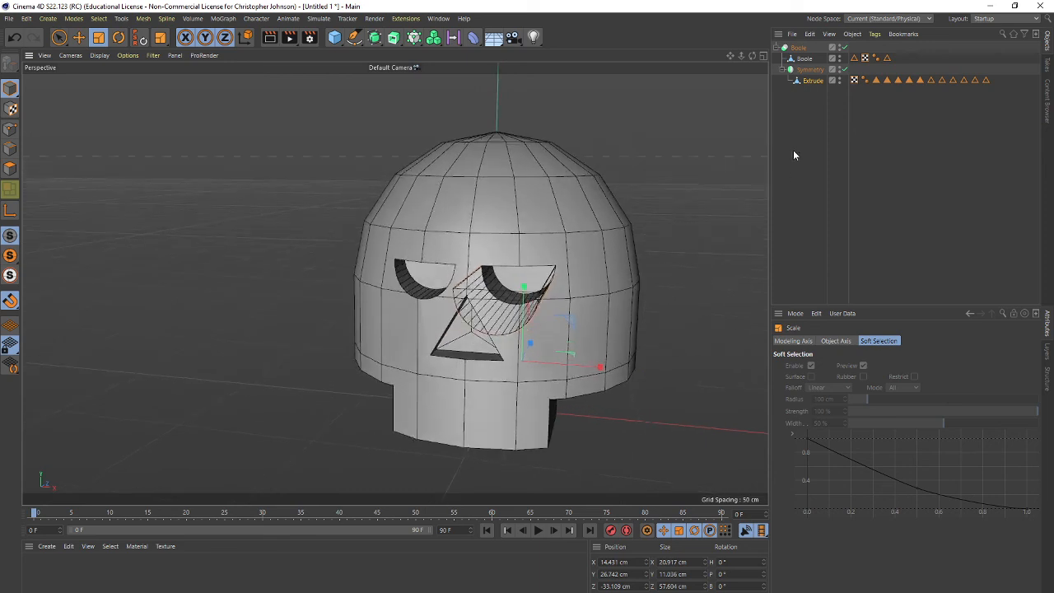
# Step: Reposition the Extrude cutter to about 17.8 cm in X, 25.3 cm in Y and -29.6 cm in Z
pyautogui.click(813, 83)
pyautogui.press('e')
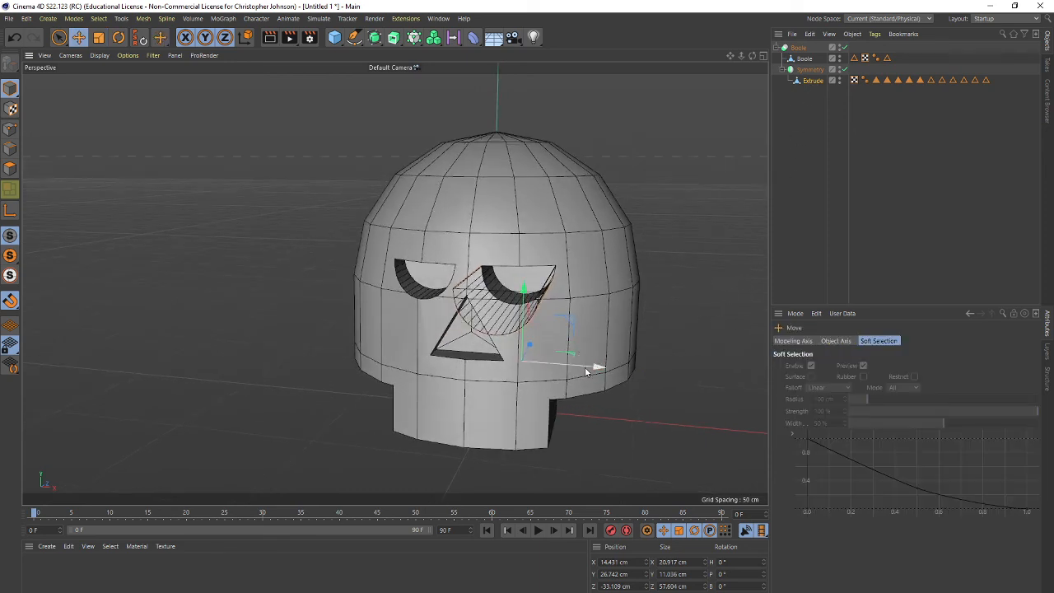
pyautogui.moveTo(593, 365); pyautogui.dragTo(611, 367)
pyautogui.moveTo(532, 297); pyautogui.dragTo(539, 351)
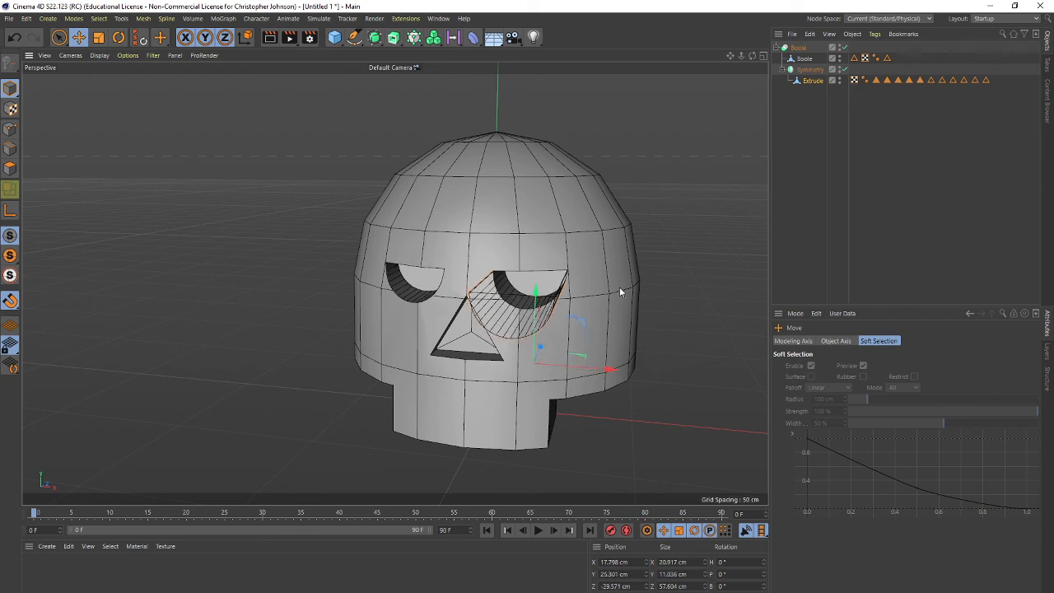
pyautogui.keyDown('alt'); pyautogui.moveTo(628, 348); pyautogui.dragTo(601, 361); pyautogui.keyUp('alt')
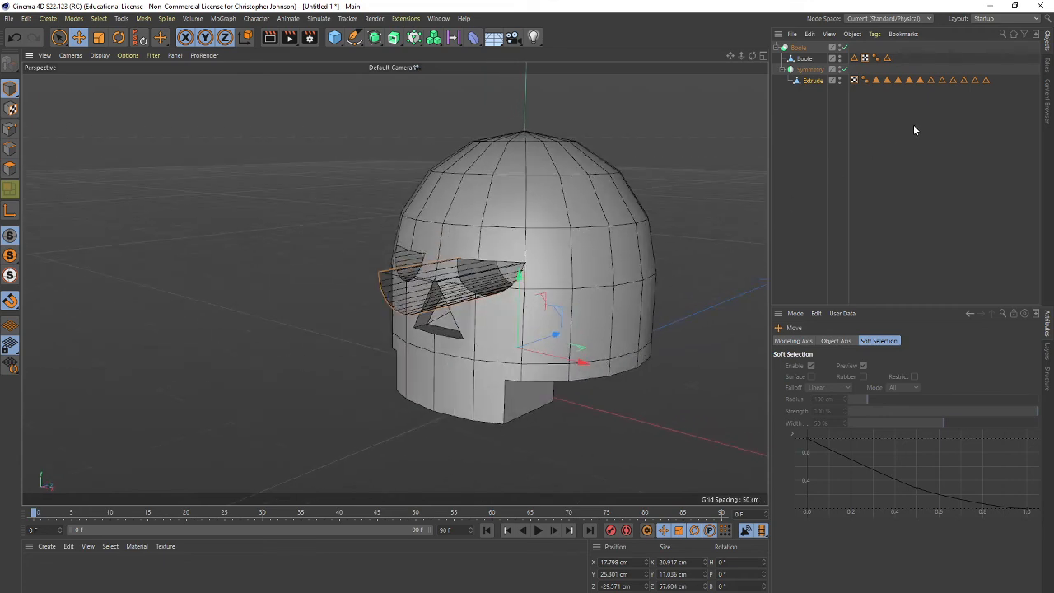
# Step: Create a polygon copy of the Boole with both eye sockets cut using Current State to Object
pyautogui.click(913, 145)
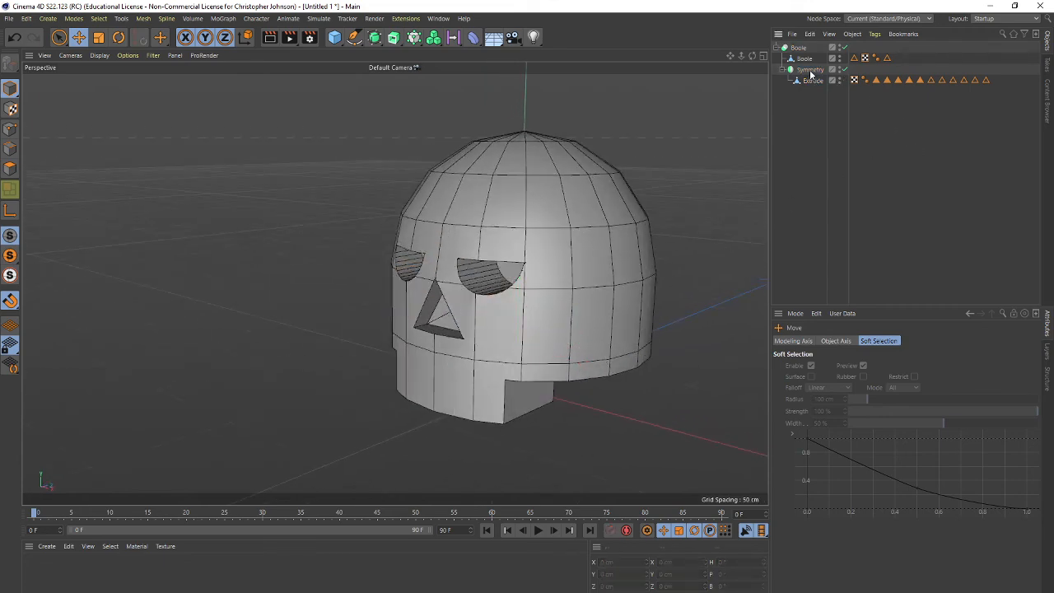
pyautogui.click(810, 71)
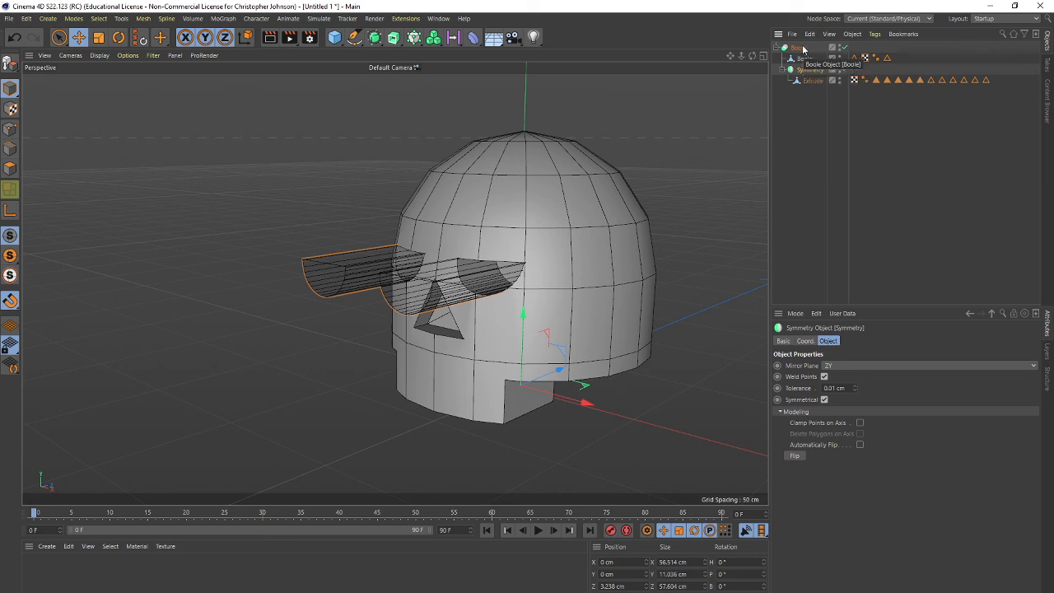
pyautogui.click(802, 48)
pyautogui.rightClick(797, 49)
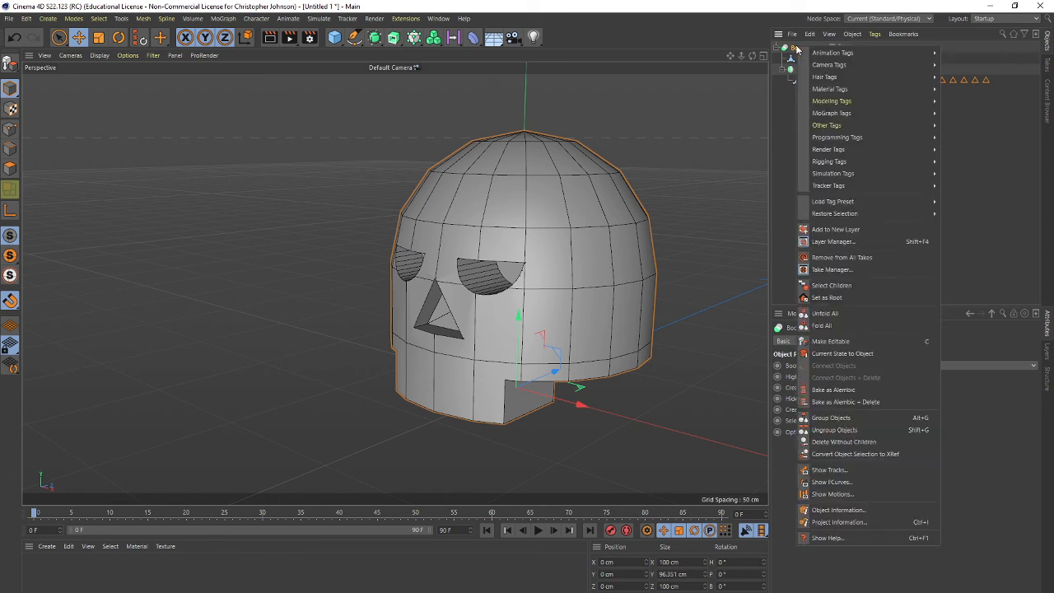
pyautogui.click(853, 353)
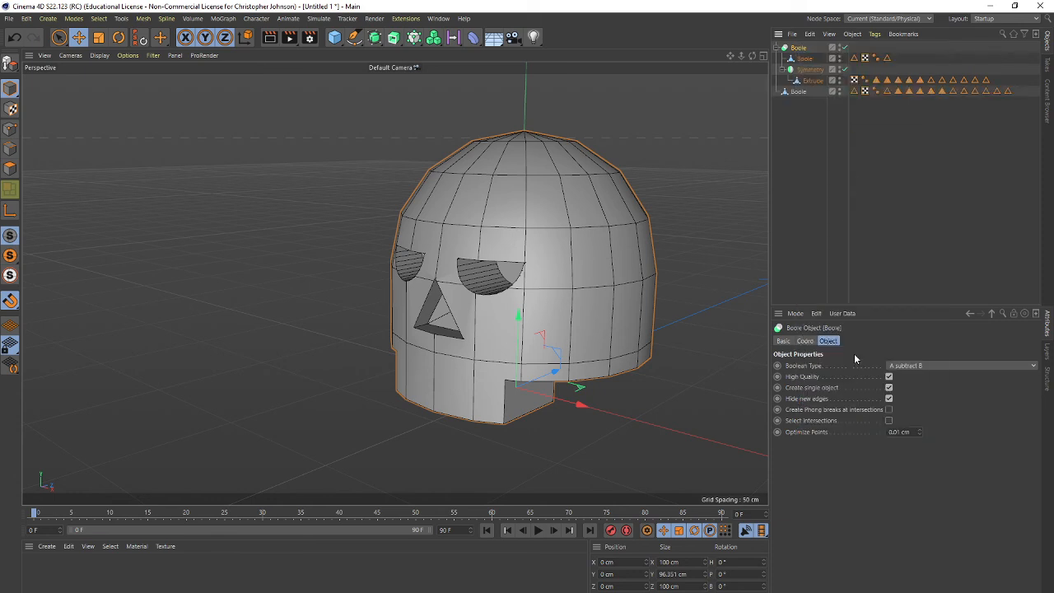
# Step: Replace the Boole's Symmetry cutter and old skull mesh with the new polygon copy as its child, and disable the Boole
pyautogui.click(813, 70)
pyautogui.press('Delete')
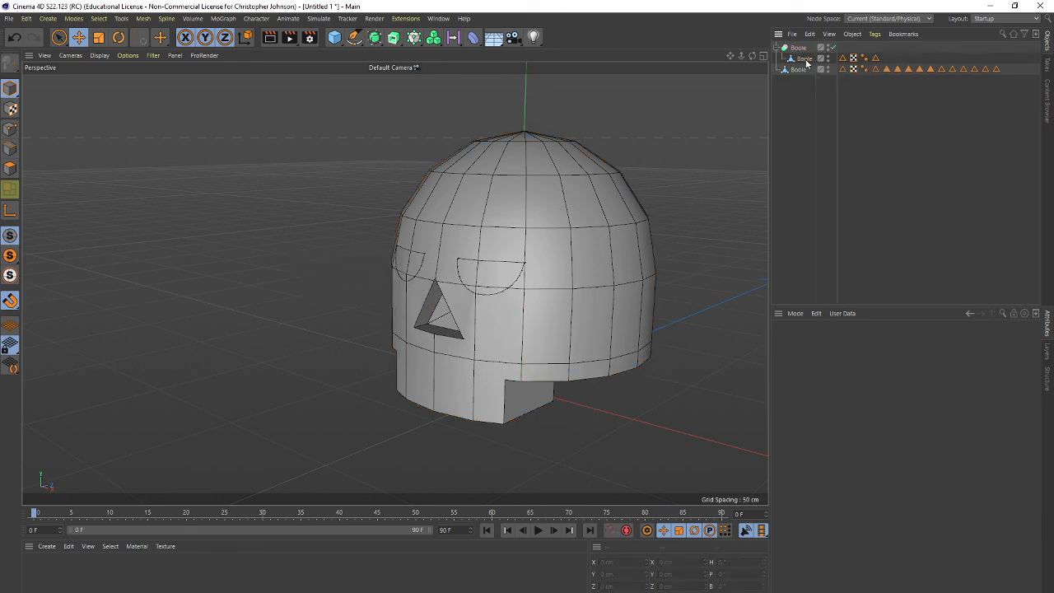
pyautogui.click(804, 59)
pyautogui.press('Delete')
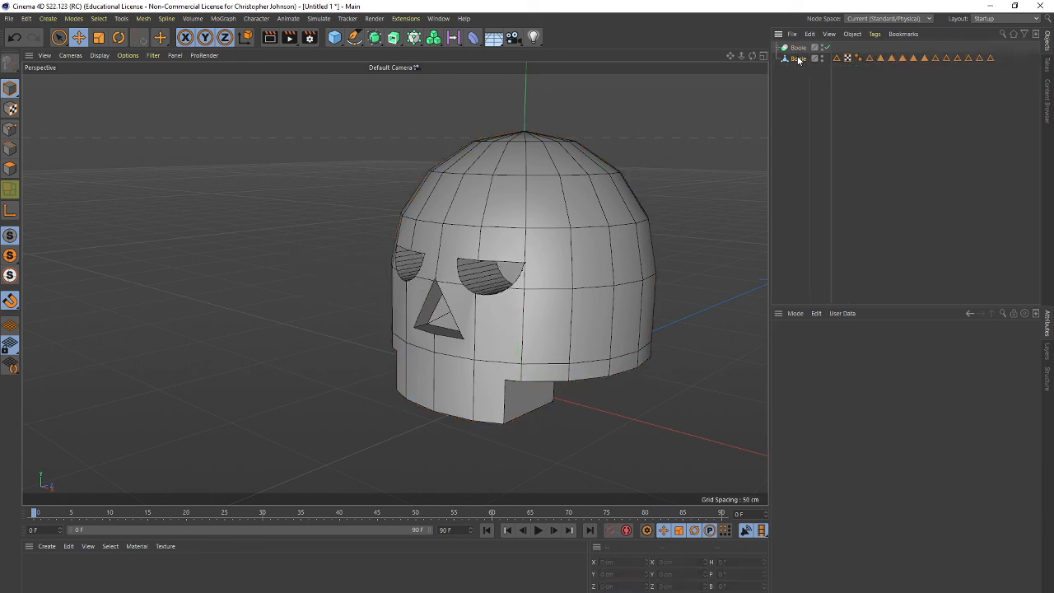
pyautogui.click(798, 60)
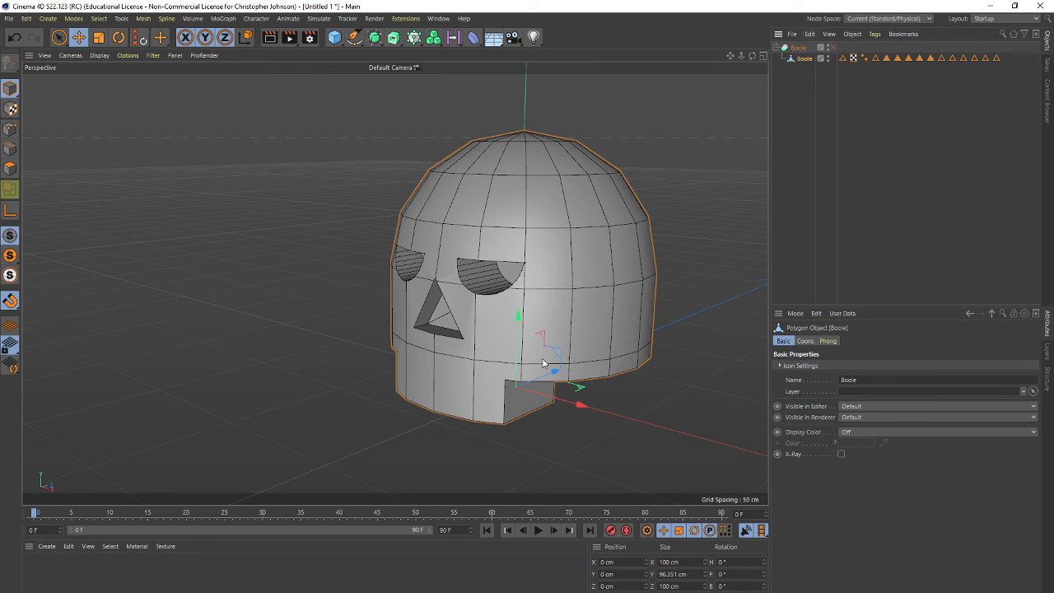
pyautogui.keyDown('alt'); pyautogui.moveTo(542, 363); pyautogui.dragTo(563, 357); pyautogui.keyUp('alt')
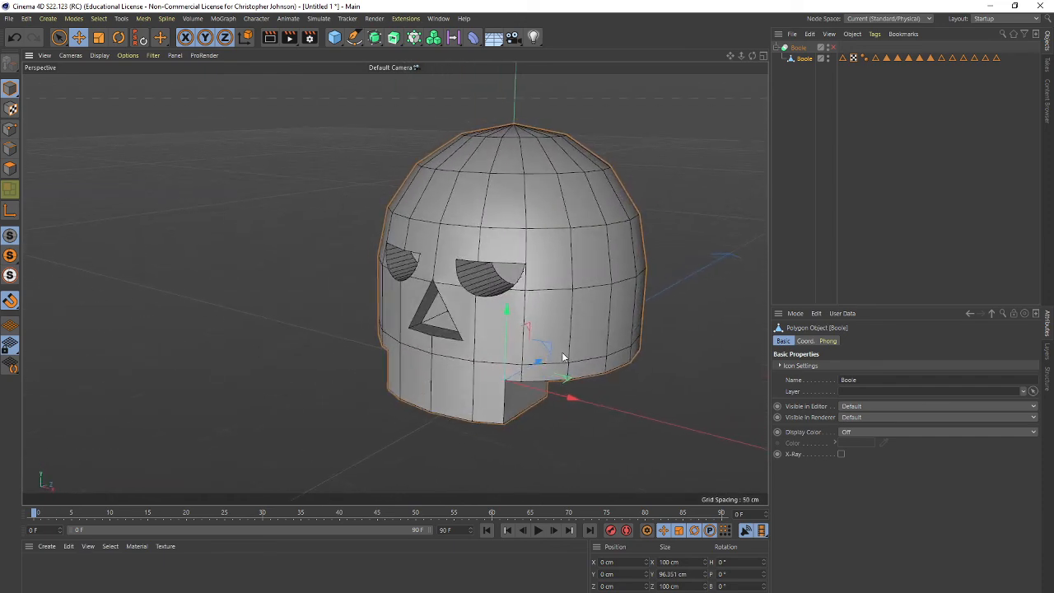